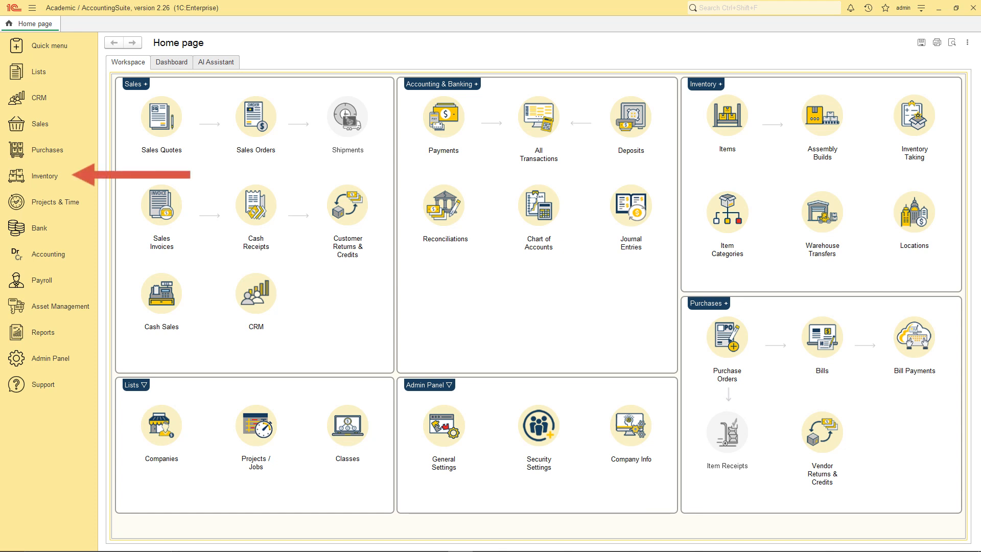
Start a new item record from the Inventory Items list.
{"action": "left_click", "coordinate": [55, 177]}
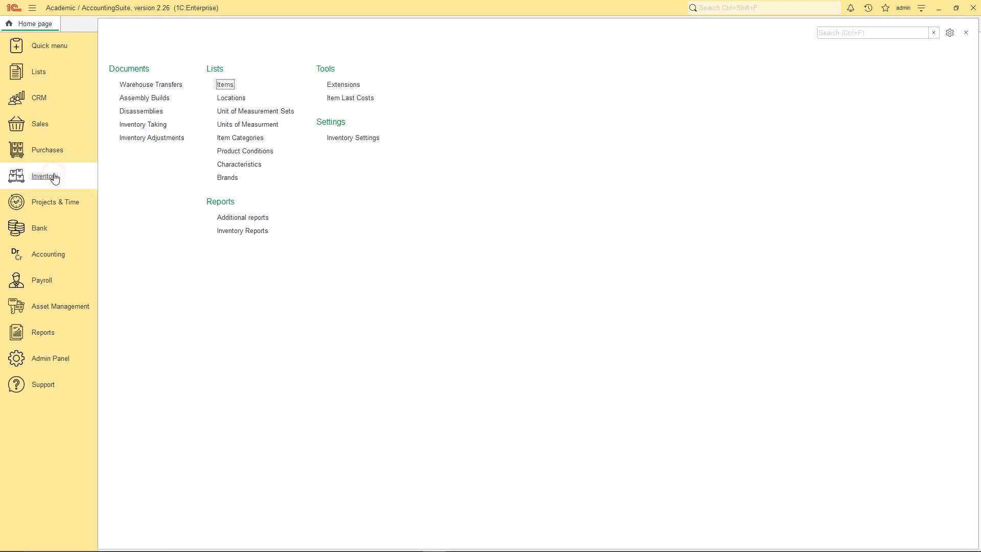
{"action": "left_click", "coordinate": [226, 84]}
{"action": "left_click", "coordinate": [124, 64]}
{"action": "left_click", "coordinate": [124, 64]}
{"action": "left_click", "coordinate": [124, 64]}
{"action": "left_click", "coordinate": [130, 78]}
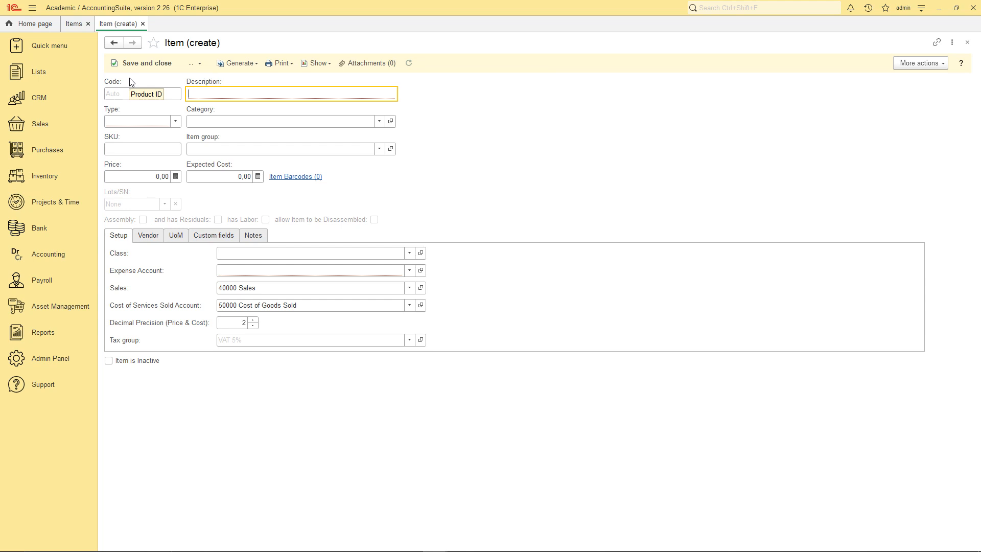
Describe the item as 'Leather jackets (male)', a Product priced 1 200,00 with expected cost 700,00.
{"action": "type", "text": "Leather jackets (male"}
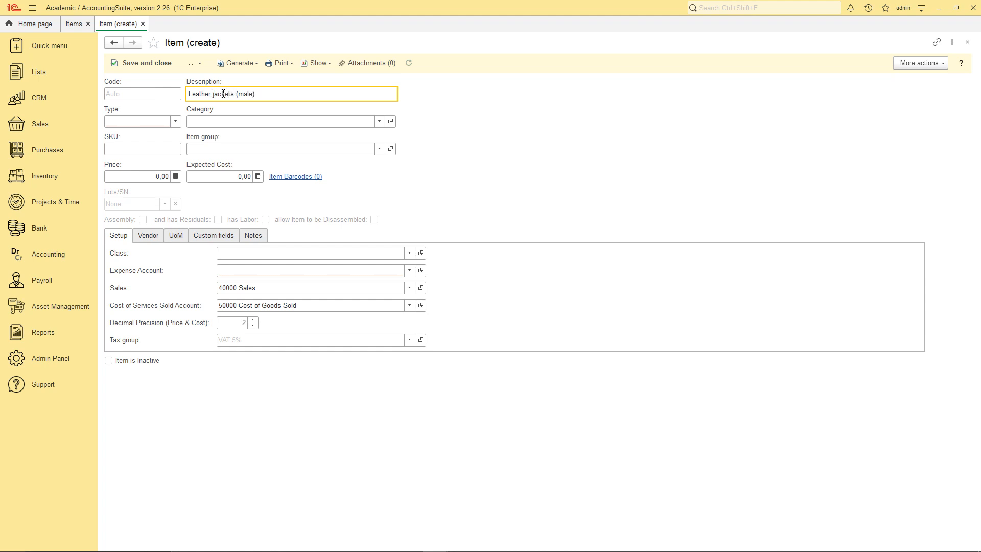
{"action": "left_click", "coordinate": [178, 122]}
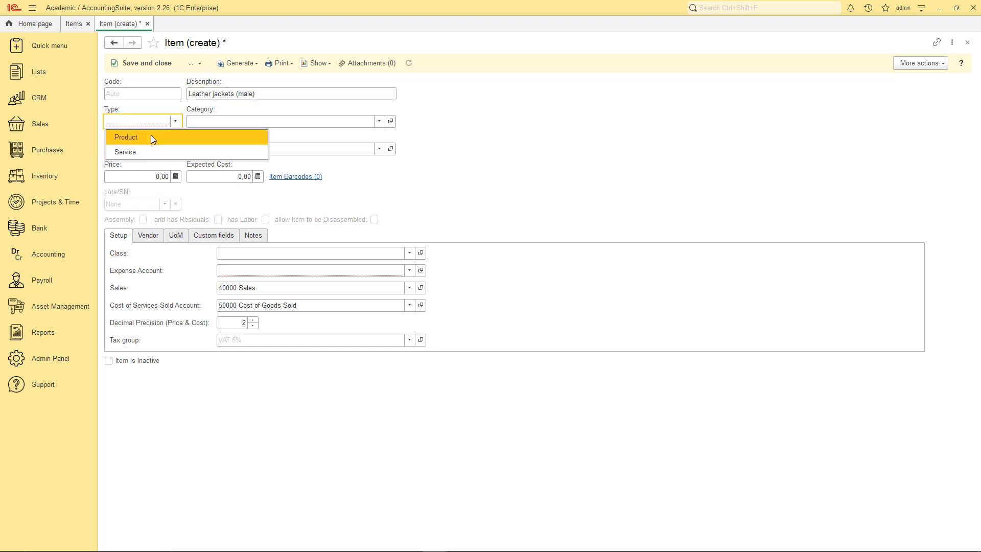
{"action": "left_click", "coordinate": [151, 137]}
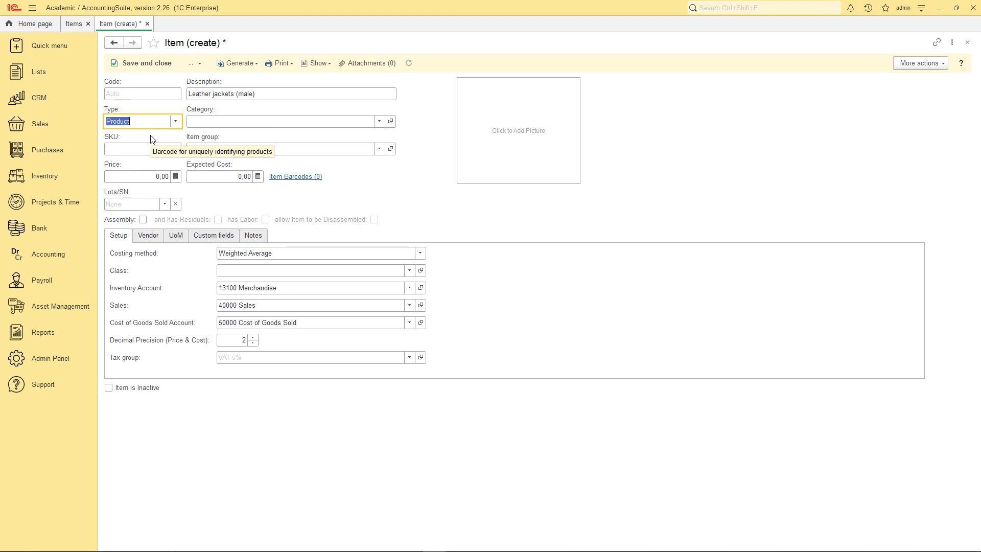
{"action": "left_click", "coordinate": [146, 176]}
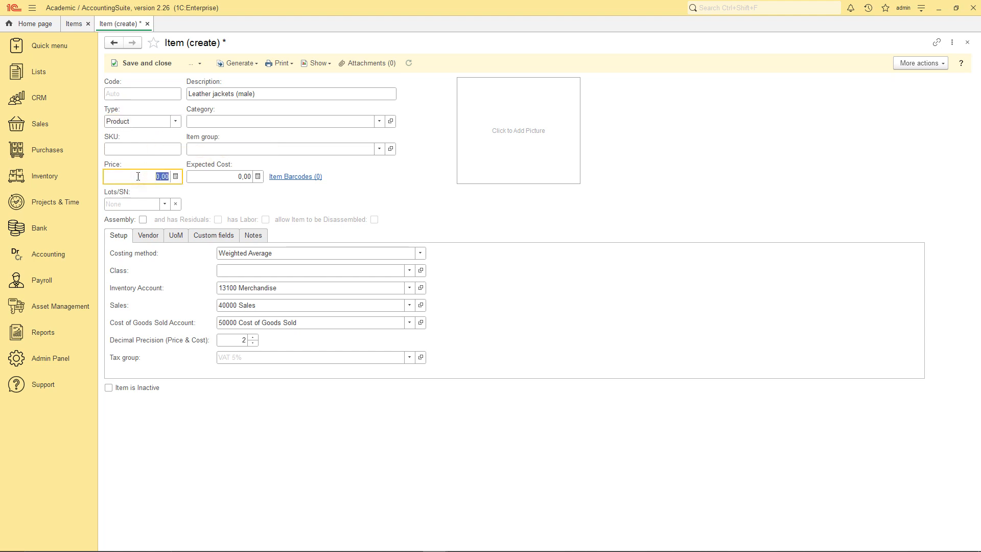
{"action": "type", "text": "1 20"}
{"action": "left_click", "coordinate": [229, 175]}
{"action": "type", "text": "70"}
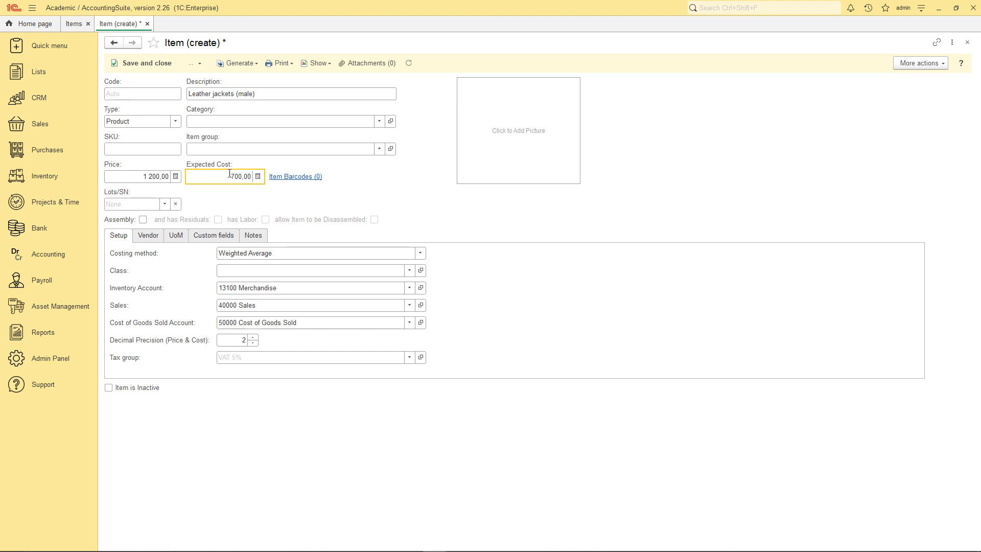
{"action": "left_click", "coordinate": [165, 203]}
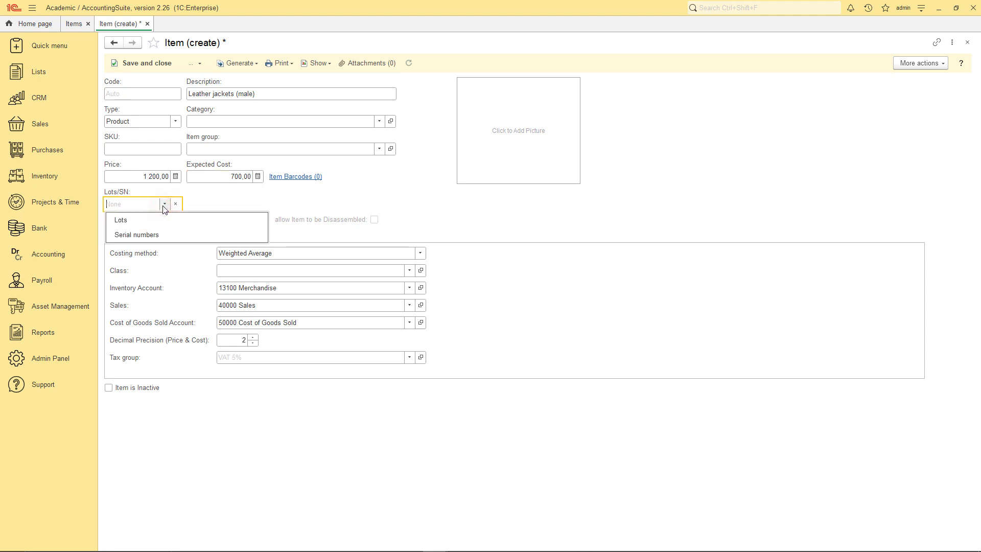
Set Lots/SN to Lots and the lots type to Characteristic, and start a new characteristic.
{"action": "left_click", "coordinate": [135, 219]}
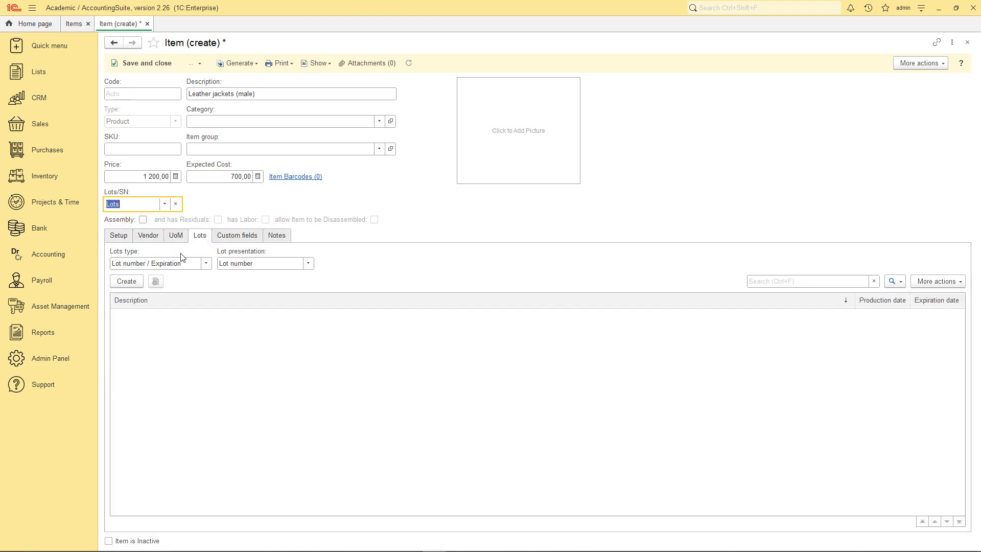
{"action": "left_click", "coordinate": [205, 263]}
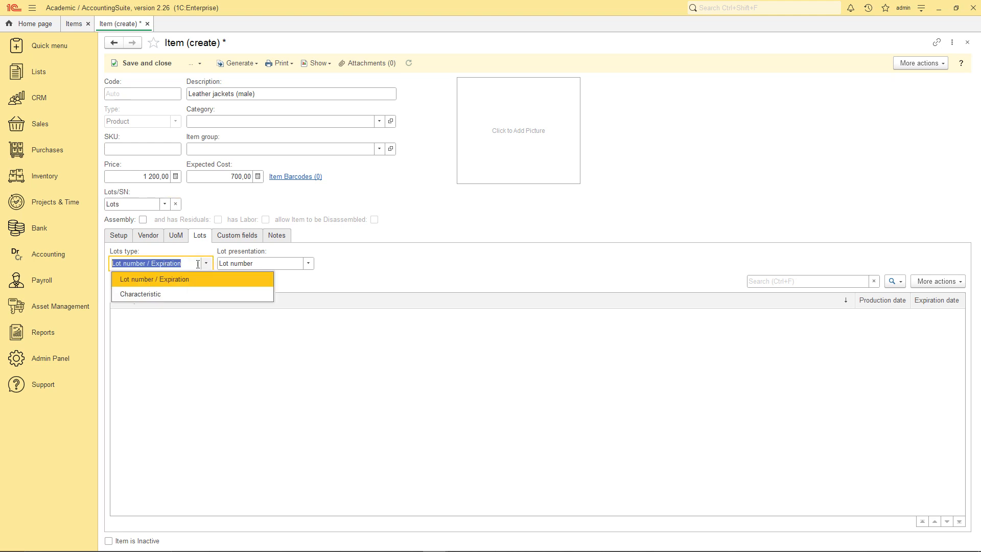
{"action": "left_click", "coordinate": [176, 294]}
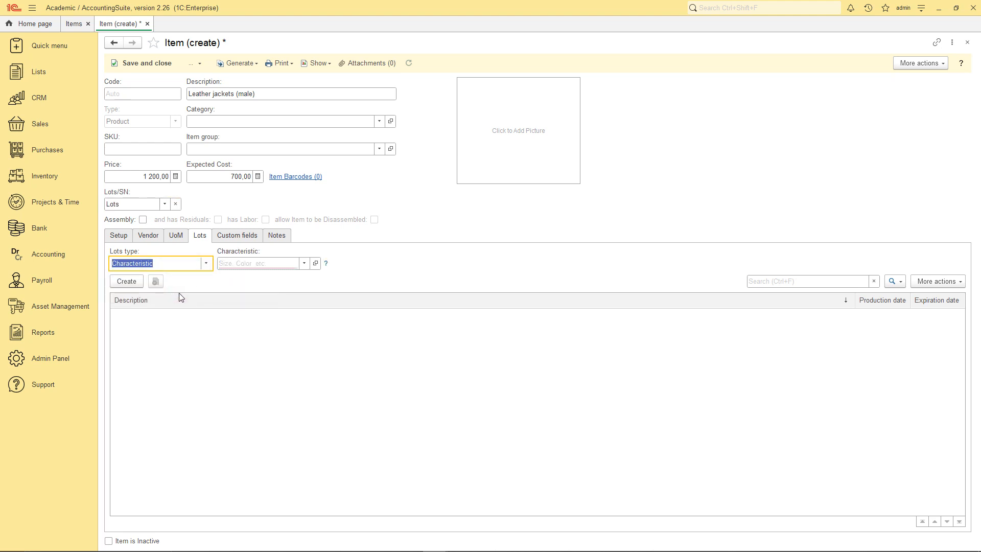
{"action": "left_click", "coordinate": [304, 264]}
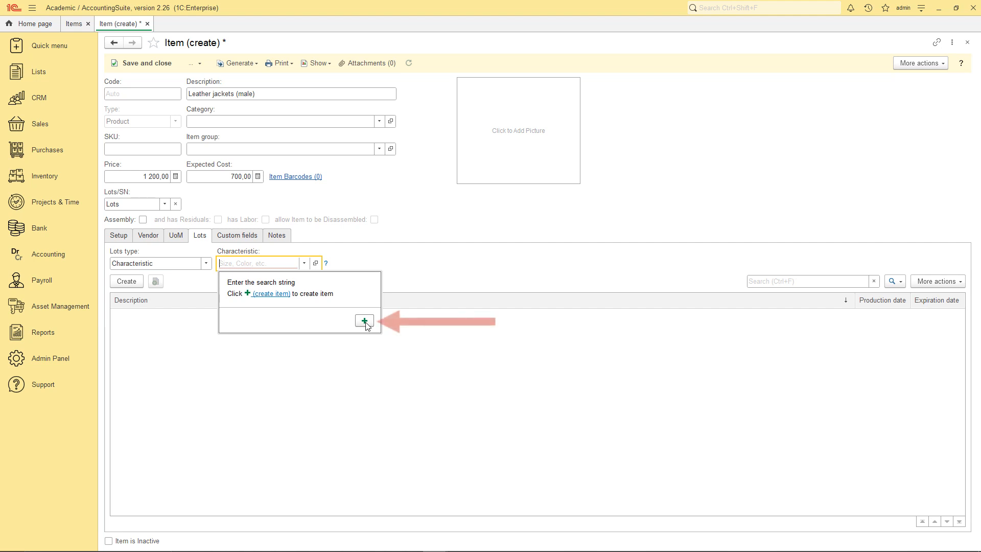
{"action": "left_click", "coordinate": [365, 322]}
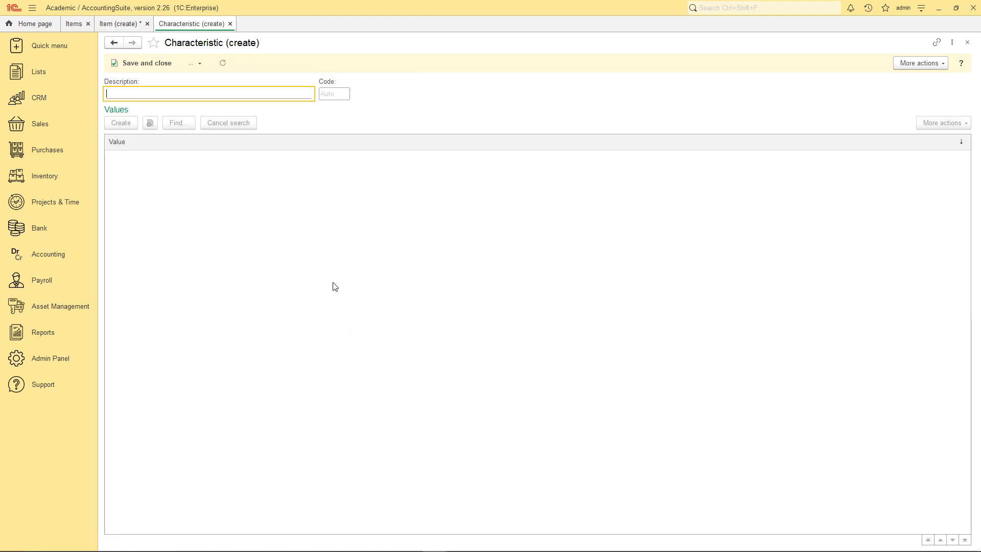
Name the new characteristic 'Size' and save it.
{"action": "type", "text": "Size"}
{"action": "left_click", "coordinate": [194, 63]}
{"action": "left_click", "coordinate": [210, 107]}
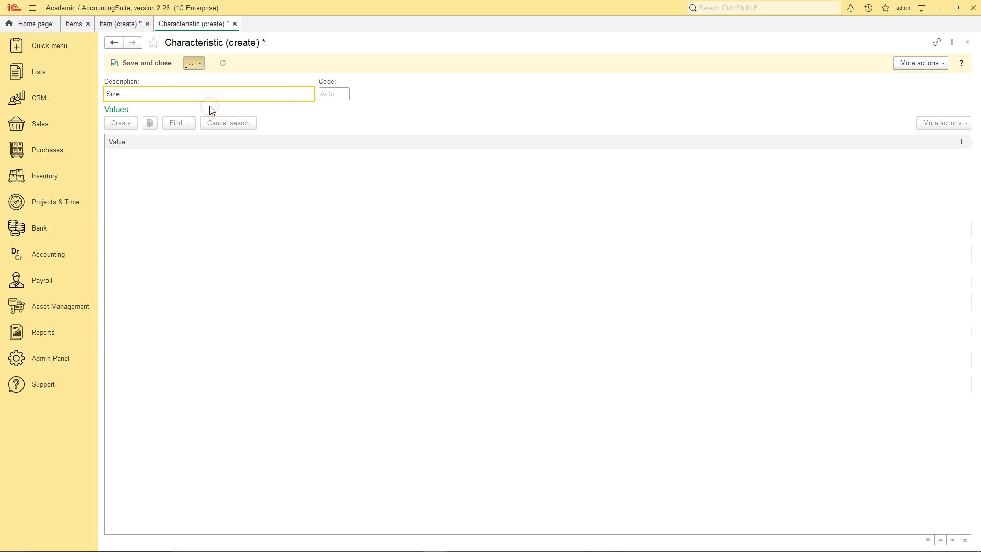
Add the size values S, M, L and XL, then save and close the Size characteristic.
{"action": "left_click", "coordinate": [121, 123]}
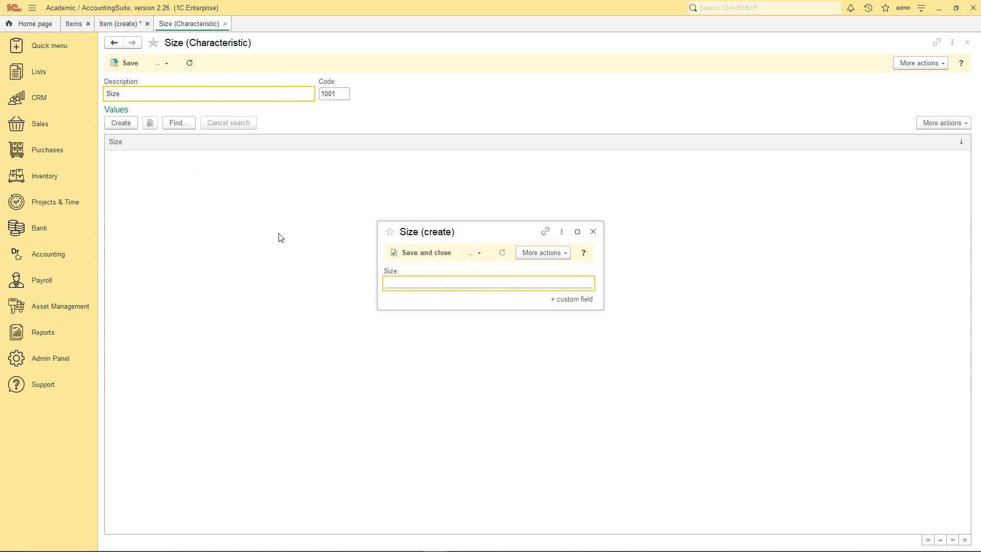
{"action": "type", "text": "S"}
{"action": "left_click", "coordinate": [392, 253]}
{"action": "left_click", "coordinate": [121, 123]}
{"action": "type", "text": "M"}
{"action": "key", "text": "ctrl+Return"}
{"action": "left_click", "coordinate": [121, 123]}
{"action": "type", "text": "L"}
{"action": "left_click", "coordinate": [397, 258]}
{"action": "left_click", "coordinate": [122, 123]}
{"action": "type", "text": "Xl"}
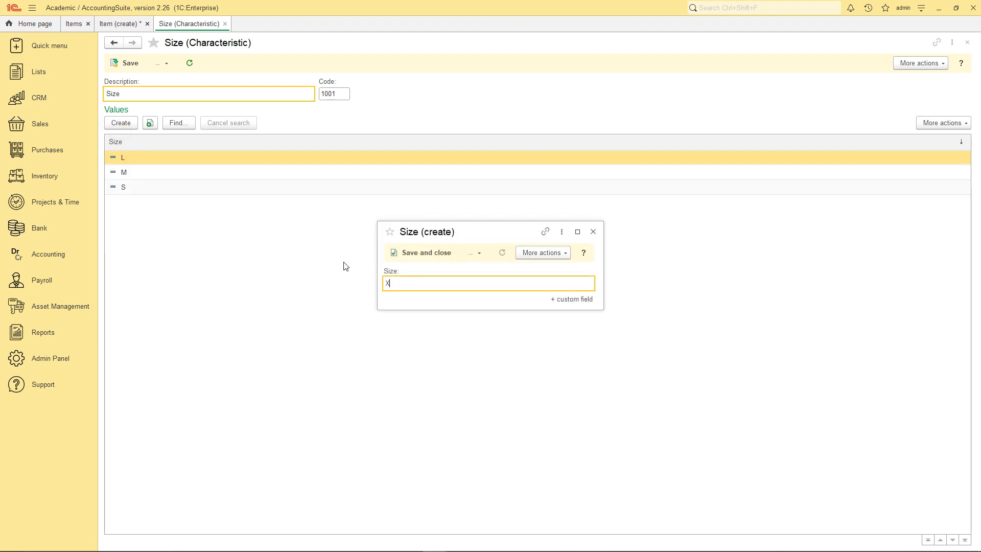
{"action": "left_click", "coordinate": [423, 254]}
{"action": "left_click", "coordinate": [161, 64]}
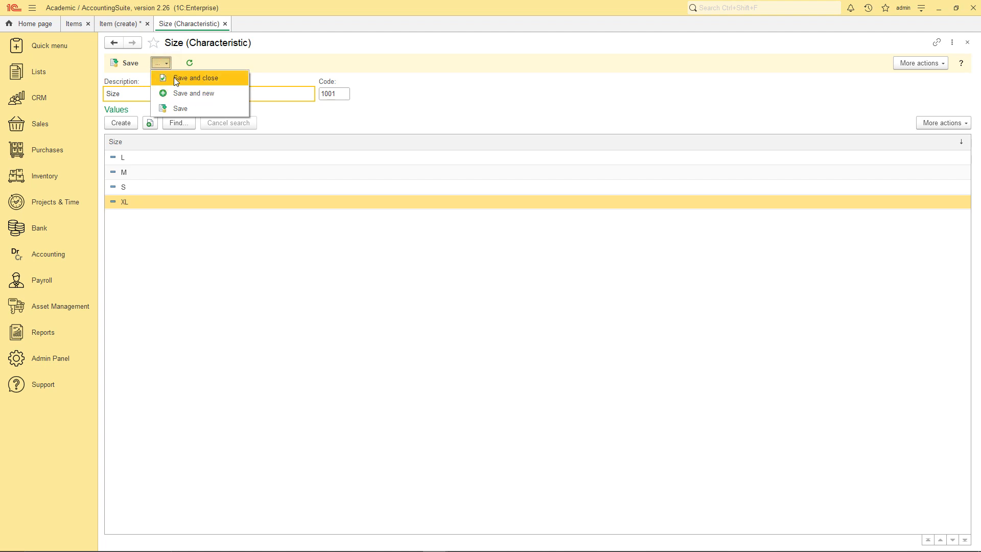
{"action": "left_click", "coordinate": [174, 79]}
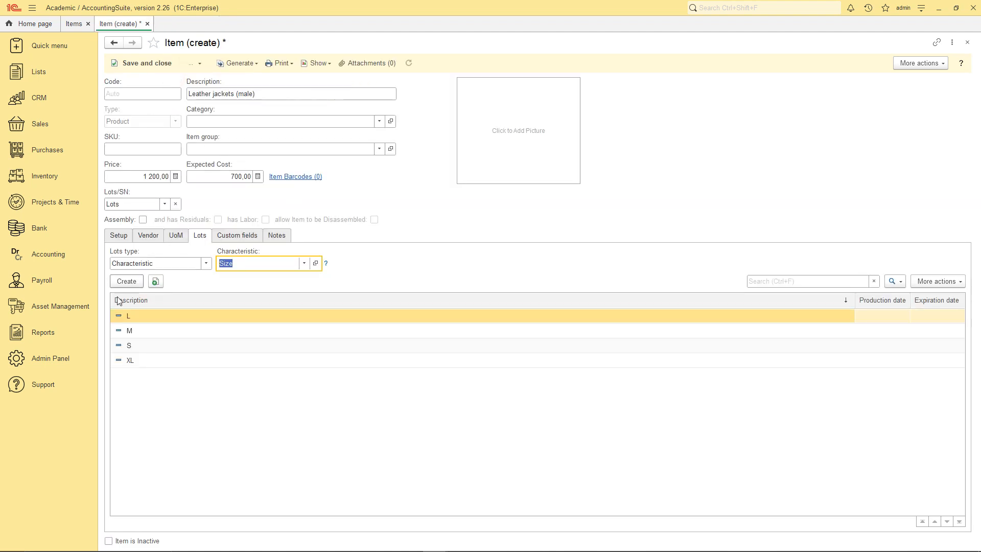
Create a new unit-of-measure set whose base unit is a new unit 'Each' (abbreviation 'ea').
{"action": "left_click", "coordinate": [176, 236]}
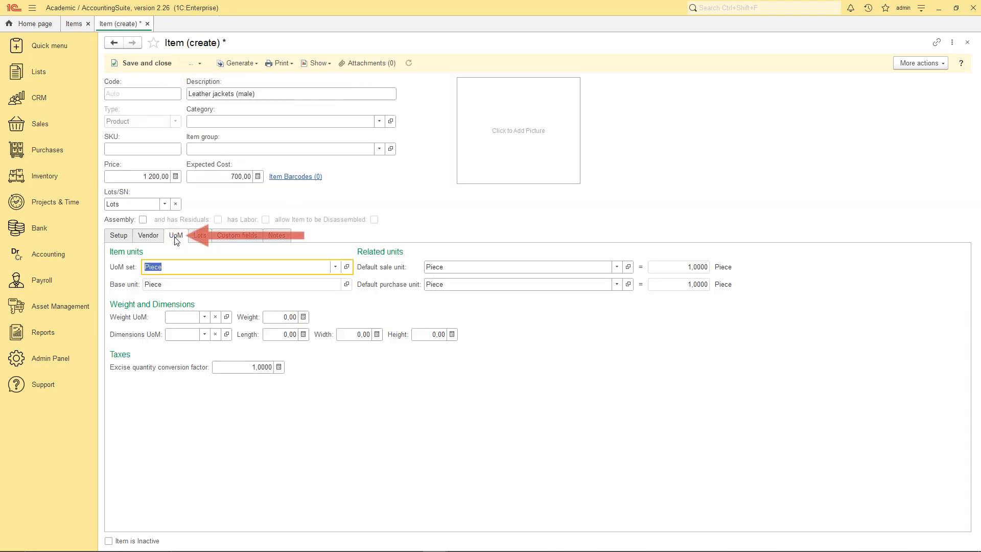
{"action": "left_click", "coordinate": [335, 267]}
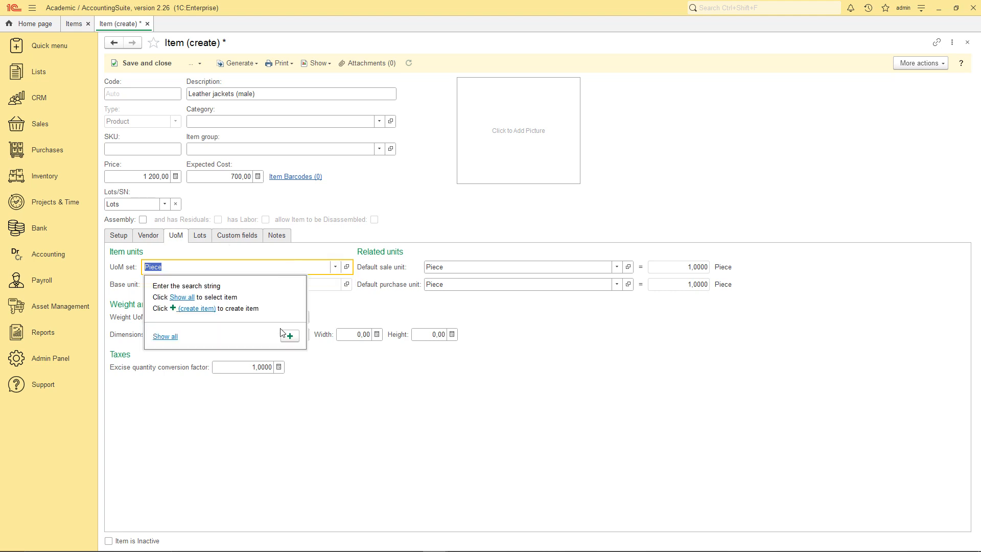
{"action": "left_click", "coordinate": [290, 336]}
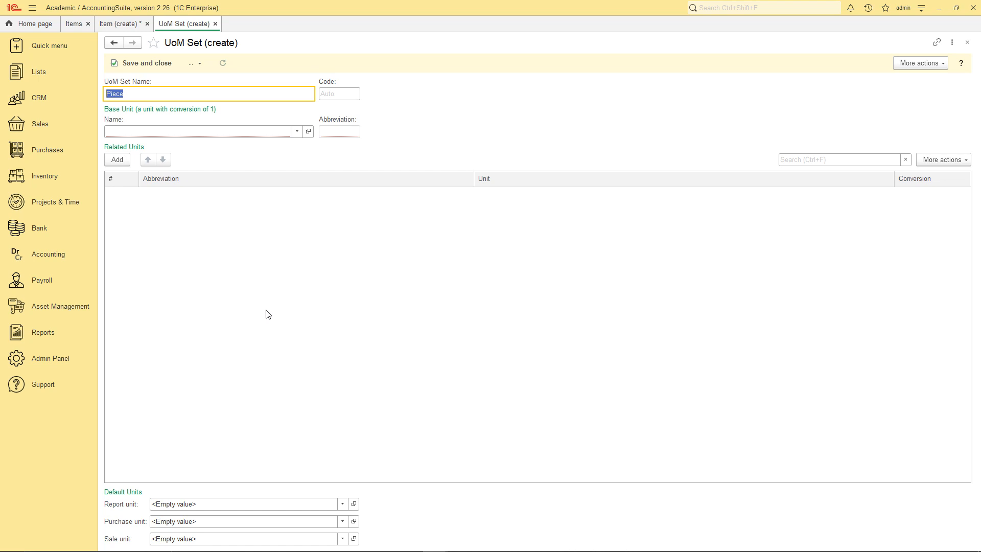
{"action": "left_click", "coordinate": [294, 134]}
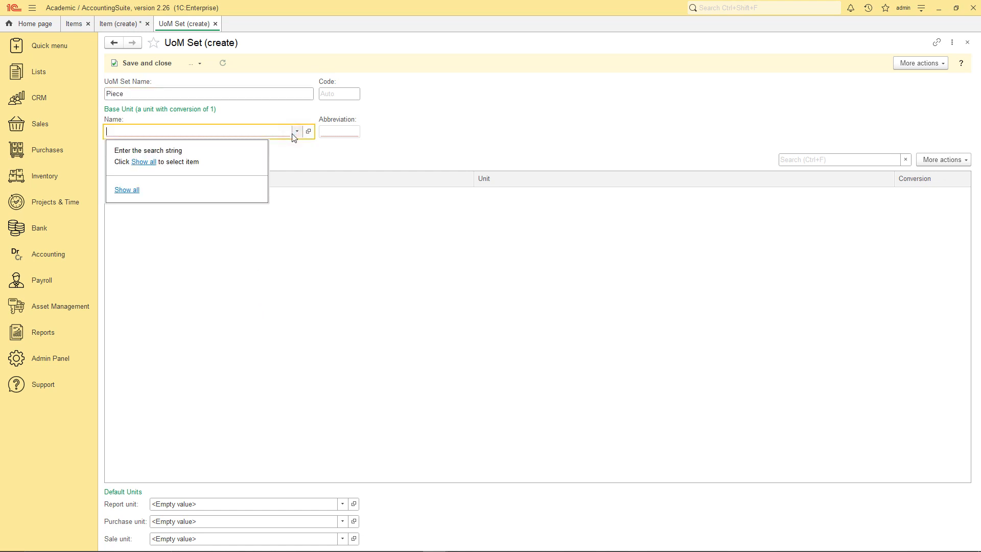
{"action": "left_click", "coordinate": [127, 189]}
{"action": "left_click", "coordinate": [325, 143]}
{"action": "left_click", "coordinate": [330, 154]}
{"action": "type", "text": "Each"}
{"action": "key", "text": "Tab"}
{"action": "type", "text": "ea"}
{"action": "left_click", "coordinate": [410, 262]}
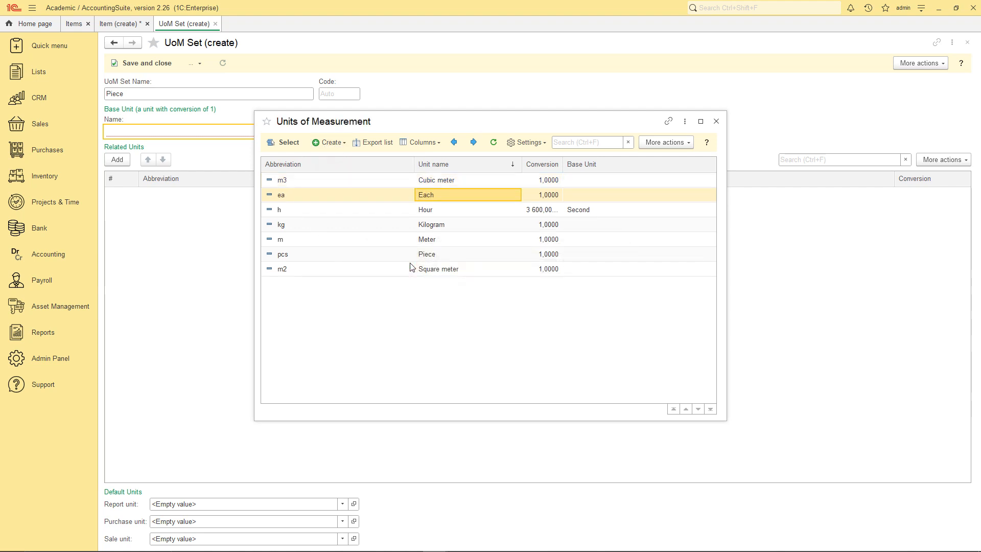
{"action": "left_click", "coordinate": [287, 143]}
Name the set 'Each', make Each the report, purchase and sale unit, and save set and item.
{"action": "double_click", "coordinate": [290, 92]}
{"action": "type", "text": "Each"}
{"action": "left_click", "coordinate": [342, 504]}
{"action": "left_click", "coordinate": [247, 520]}
{"action": "left_click", "coordinate": [342, 521]}
{"action": "left_click", "coordinate": [287, 537]}
{"action": "left_click", "coordinate": [343, 538]}
{"action": "left_click", "coordinate": [248, 521]}
{"action": "left_click", "coordinate": [134, 62]}
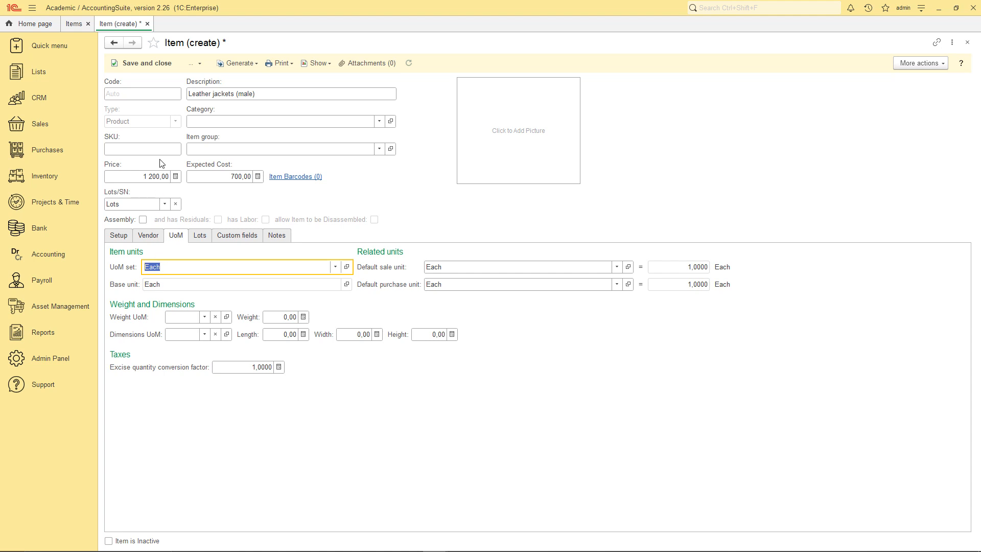
{"action": "left_click", "coordinate": [157, 63]}
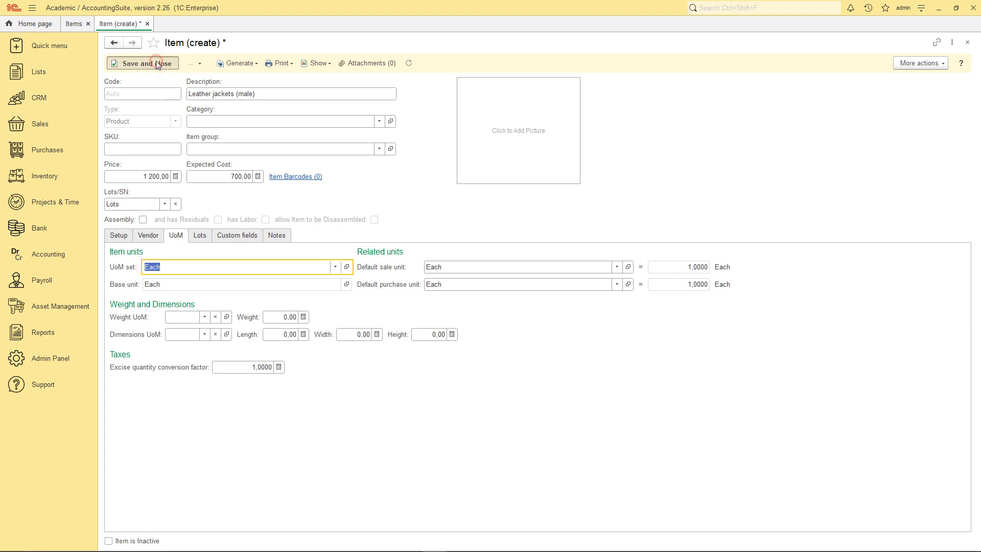
{"action": "left_click", "coordinate": [35, 156]}
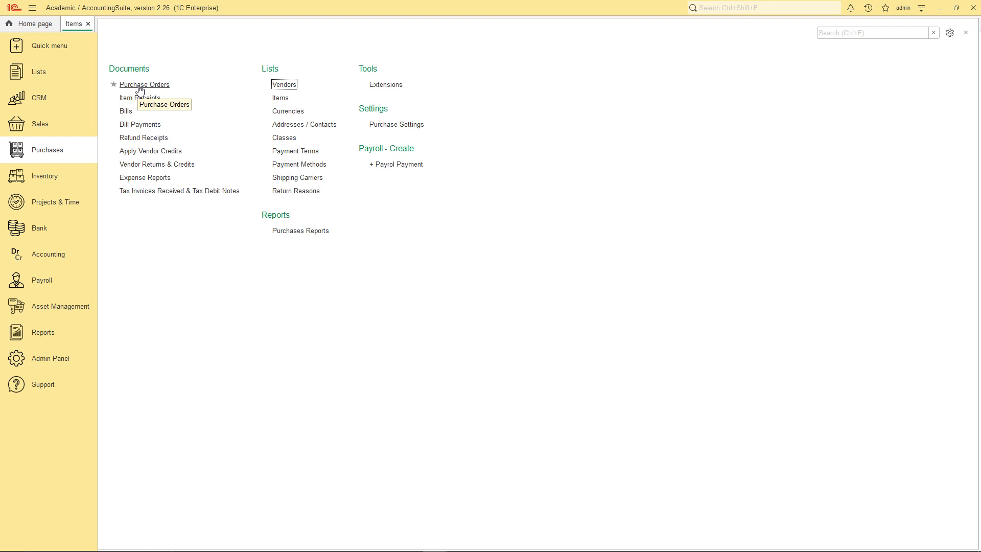
From the Vendors list, create a new company and enter the name 'Real Leather Crafts'.
{"action": "left_click", "coordinate": [285, 87]}
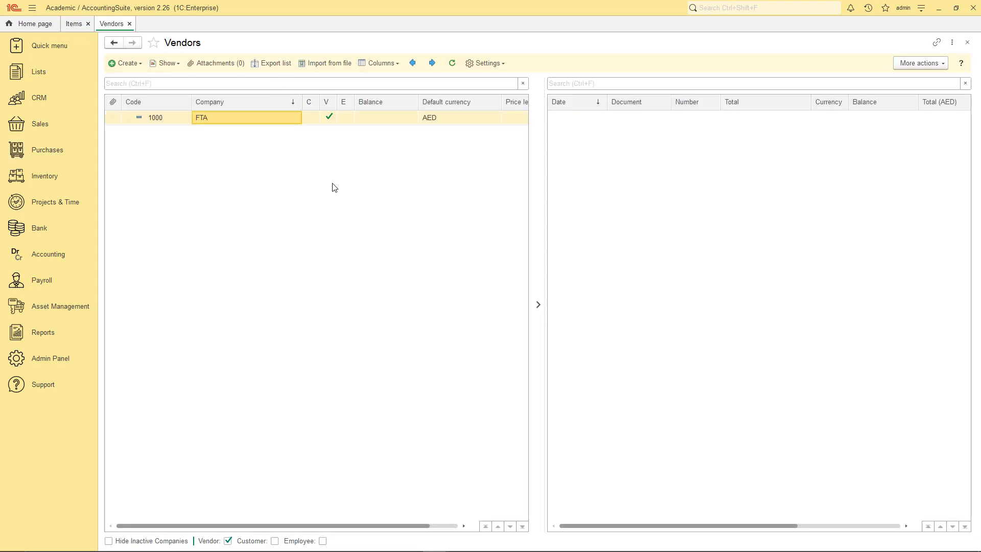
{"action": "left_click", "coordinate": [131, 63]}
{"action": "left_click", "coordinate": [134, 77]}
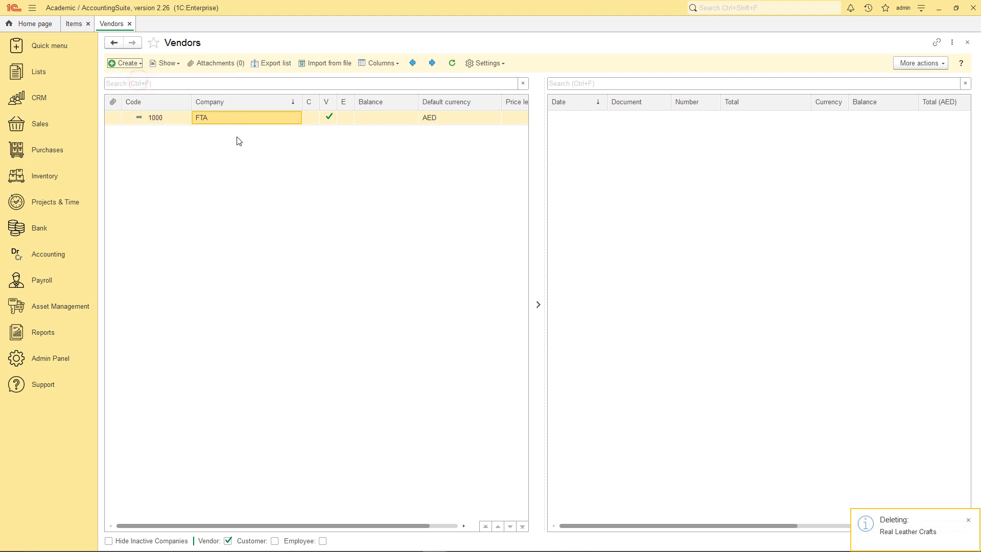
{"action": "left_click", "coordinate": [209, 139]}
{"action": "type", "text": "rea"}
{"action": "key", "text": "BackSpace"}
{"action": "key", "text": "BackSpace"}
{"action": "type", "text": "Real"}
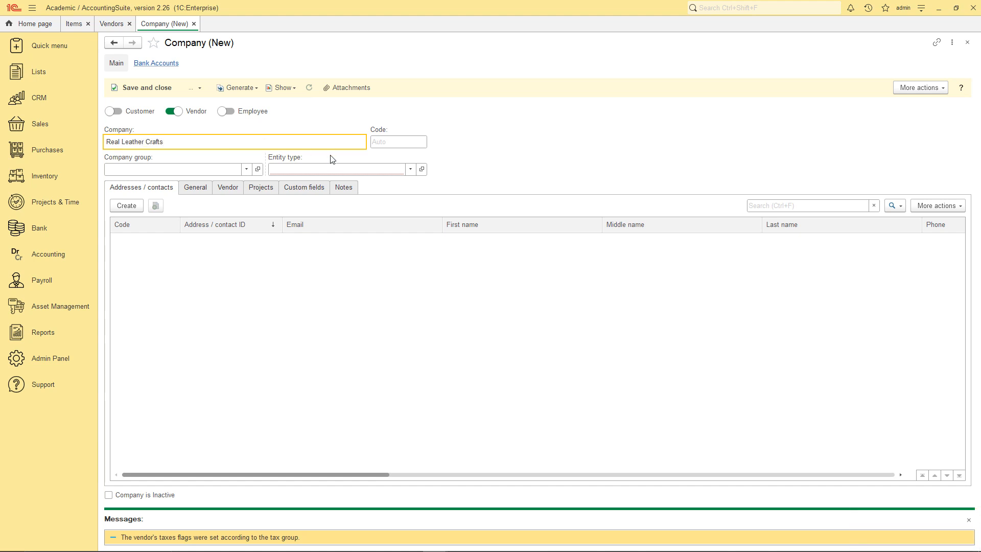
Set the vendor's entity type to Limited Liability Company.
{"action": "left_click", "coordinate": [313, 170]}
{"action": "left_click", "coordinate": [289, 239]}
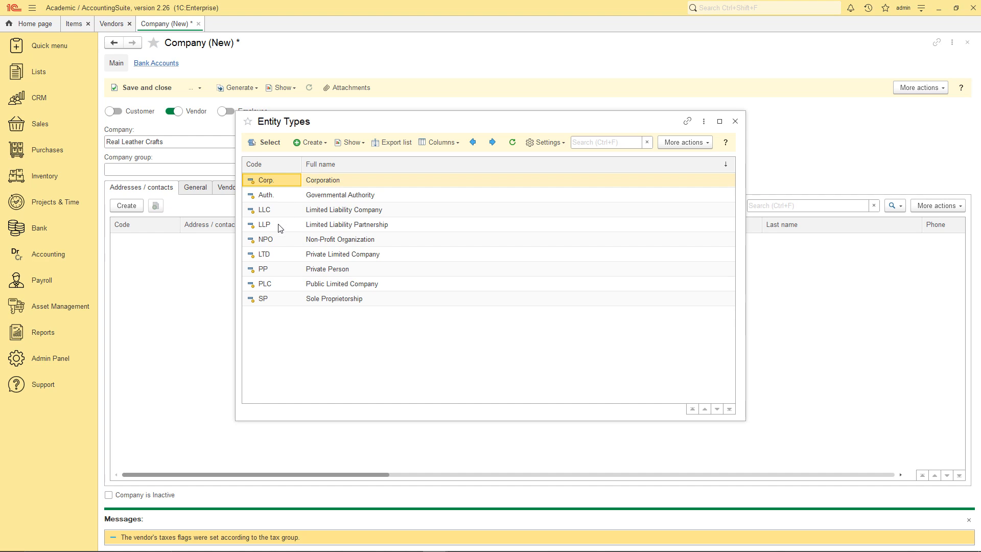
{"action": "left_click", "coordinate": [267, 210]}
{"action": "left_click", "coordinate": [267, 142]}
Add a contact with ID 'Main adress' and the contact's e-mail, as default billing and shipping address.
{"action": "left_click", "coordinate": [126, 205]}
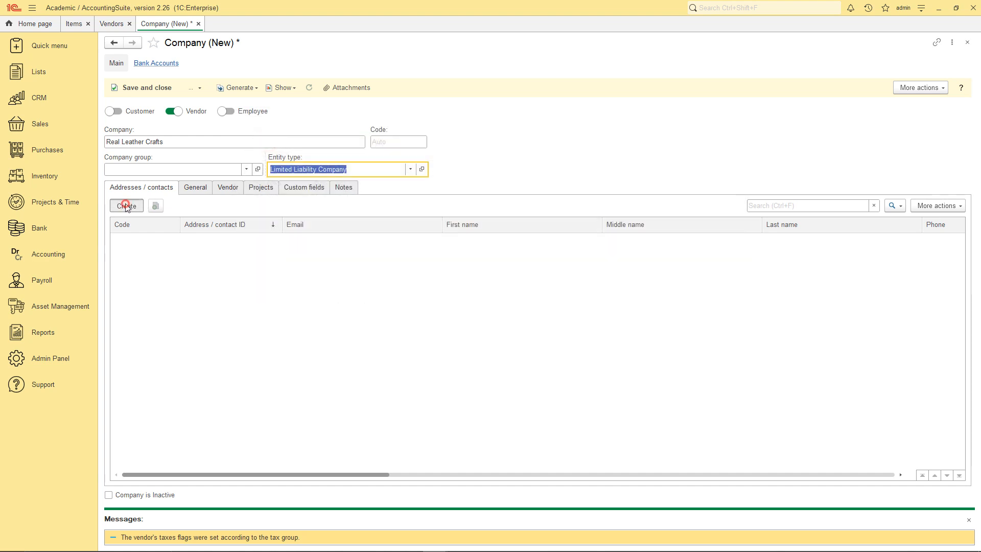
{"action": "left_click", "coordinate": [560, 302]}
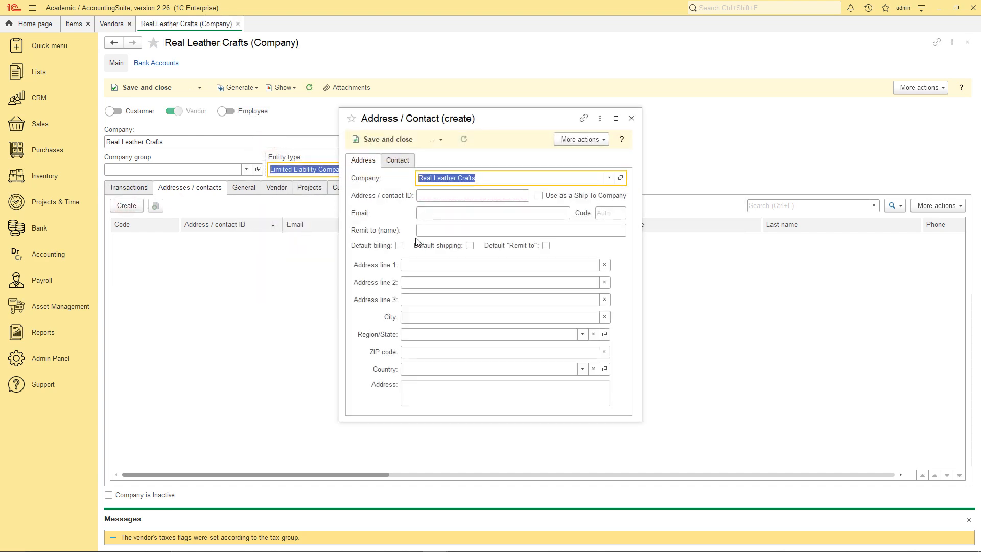
{"action": "left_click", "coordinate": [438, 194]}
{"action": "type", "text": "Main adress"}
{"action": "left_click", "coordinate": [448, 211]}
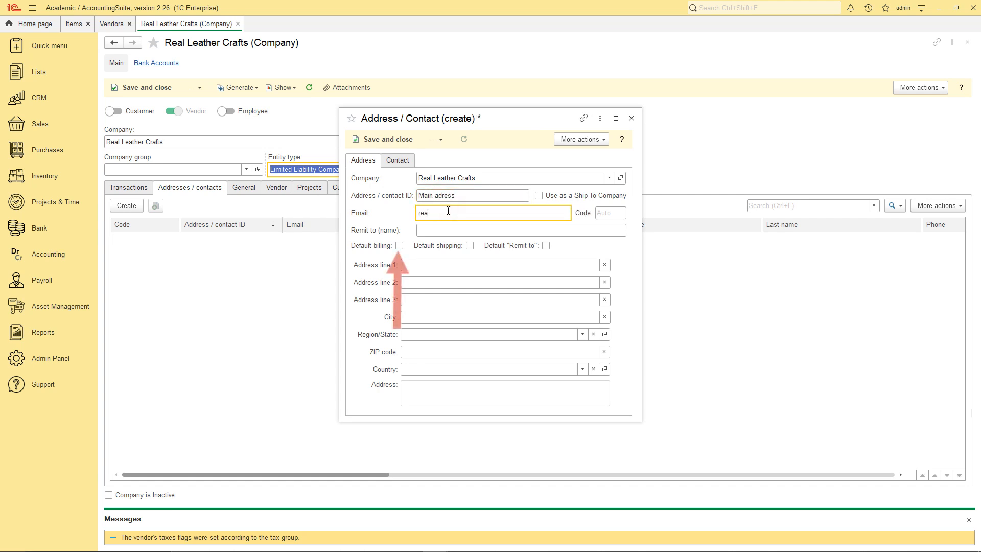
{"action": "left_click", "coordinate": [399, 246]}
{"action": "left_click", "coordinate": [469, 246]}
Fill in the contact's address lines, city, region and ZIP code, then save the contact.
{"action": "left_click", "coordinate": [452, 264]}
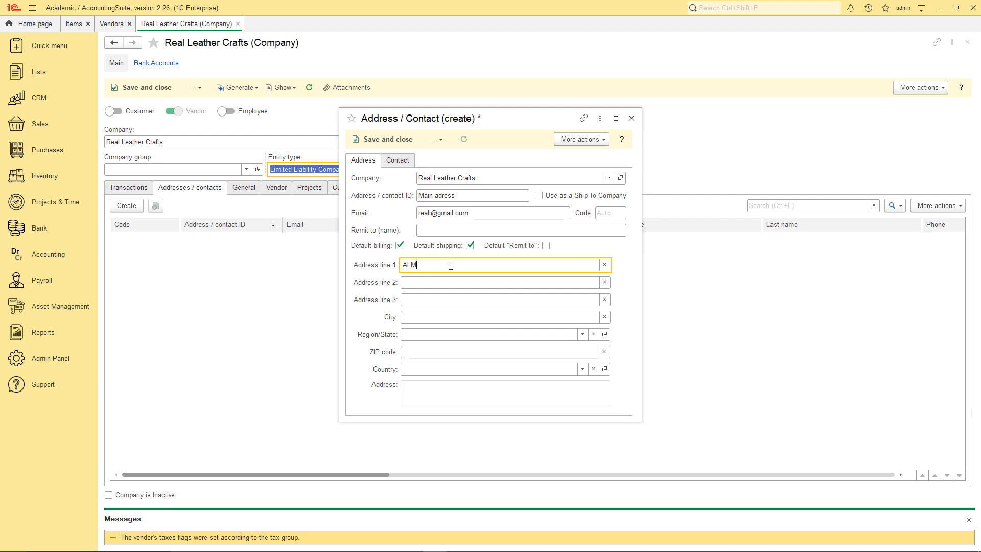
{"action": "type", "text": "Al Mussallah Rd"}
{"action": "key", "text": "Tab"}
{"action": "type", "text": "Bur Dubai"}
{"action": "key", "text": "Tab"}
{"action": "type", "text": "Dubai"}
{"action": "key", "text": "Tab"}
{"action": "type", "text": "Dubai"}
{"action": "key", "text": "Tab"}
{"action": "type", "text": "242541"}
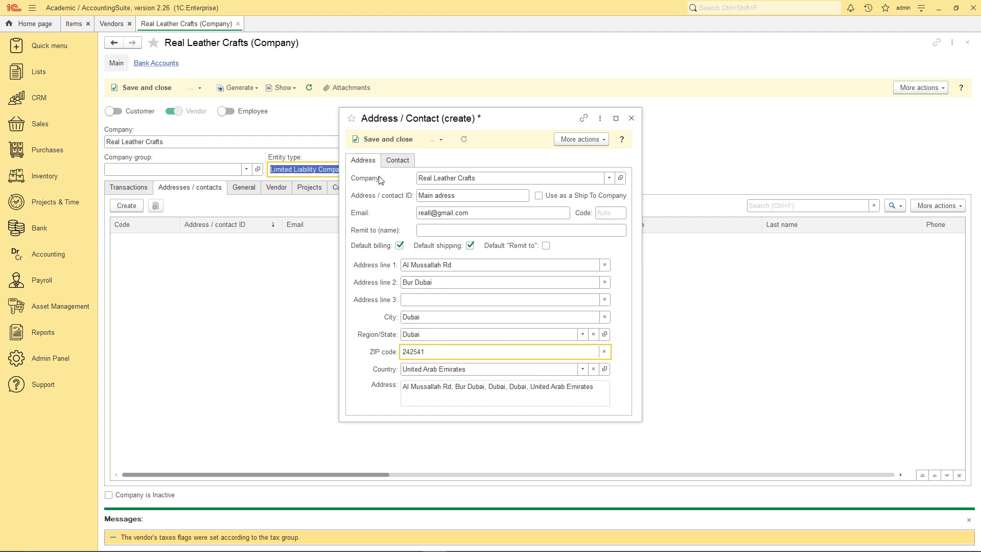
{"action": "left_click", "coordinate": [384, 139]}
{"action": "left_click", "coordinate": [245, 189]}
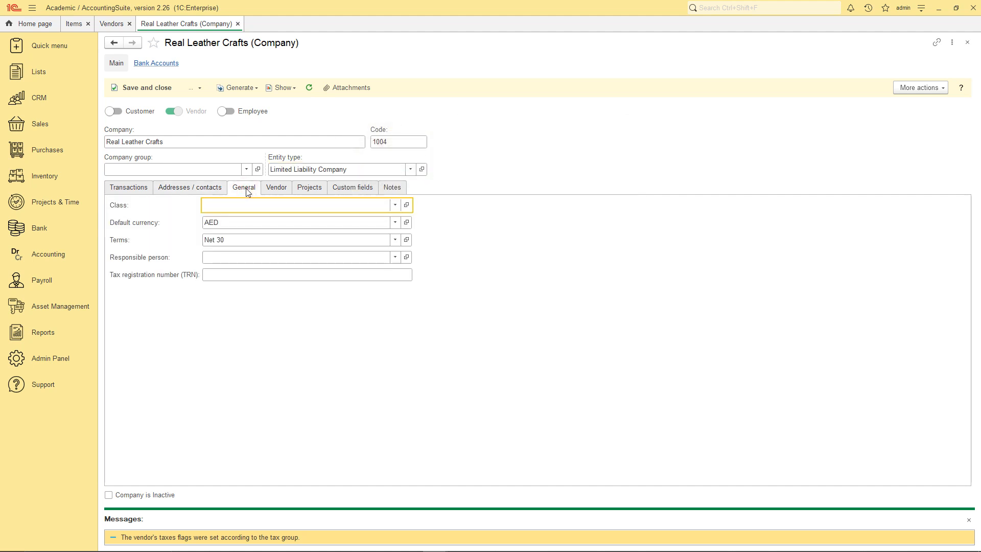
Enter the vendor's tax registration number and set its A/P account to 20000 Accounts Payable.
{"action": "left_click", "coordinate": [246, 276]}
{"action": "type", "text": "1234"}
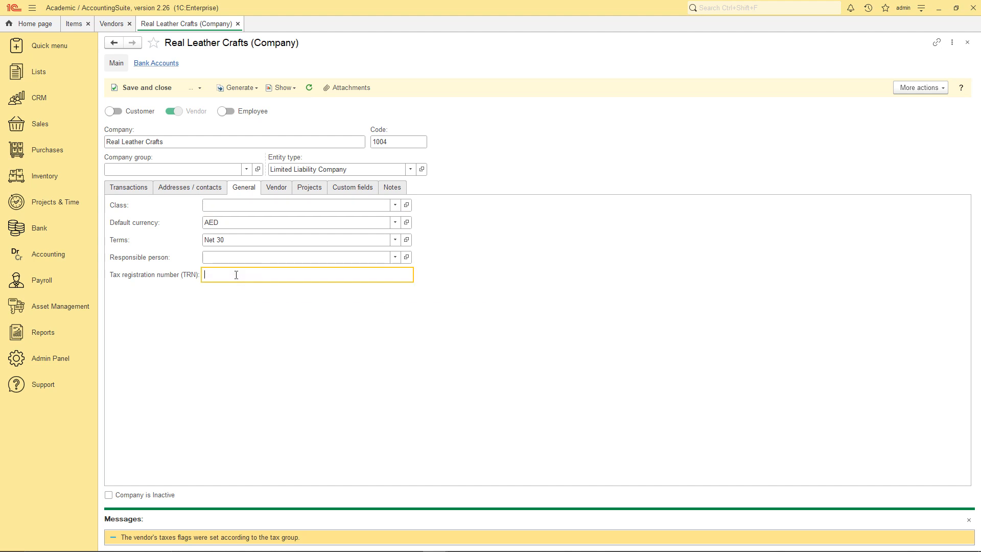
{"action": "left_click", "coordinate": [275, 188]}
{"action": "left_click", "coordinate": [359, 216]}
{"action": "left_click", "coordinate": [190, 274]}
{"action": "left_click", "coordinate": [357, 190]}
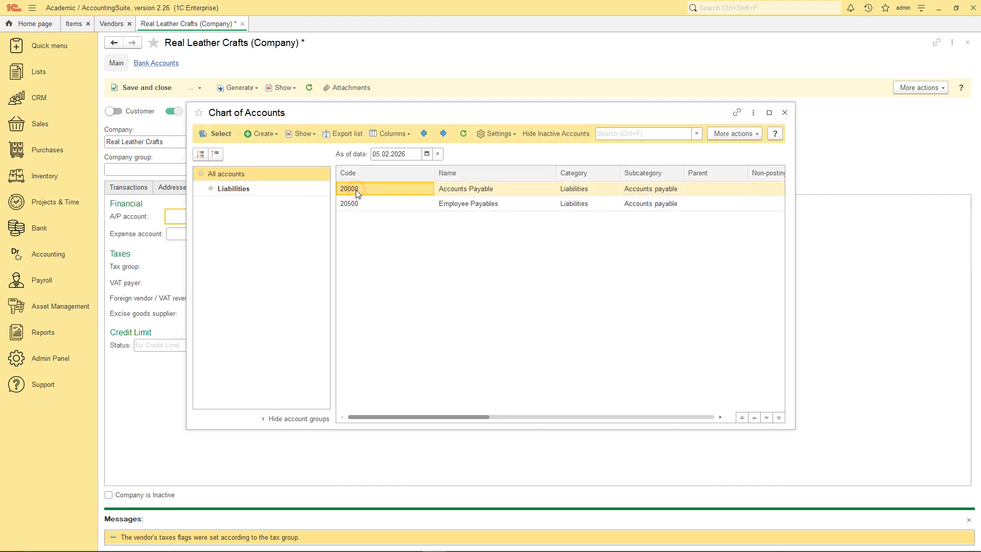
{"action": "left_click", "coordinate": [217, 134]}
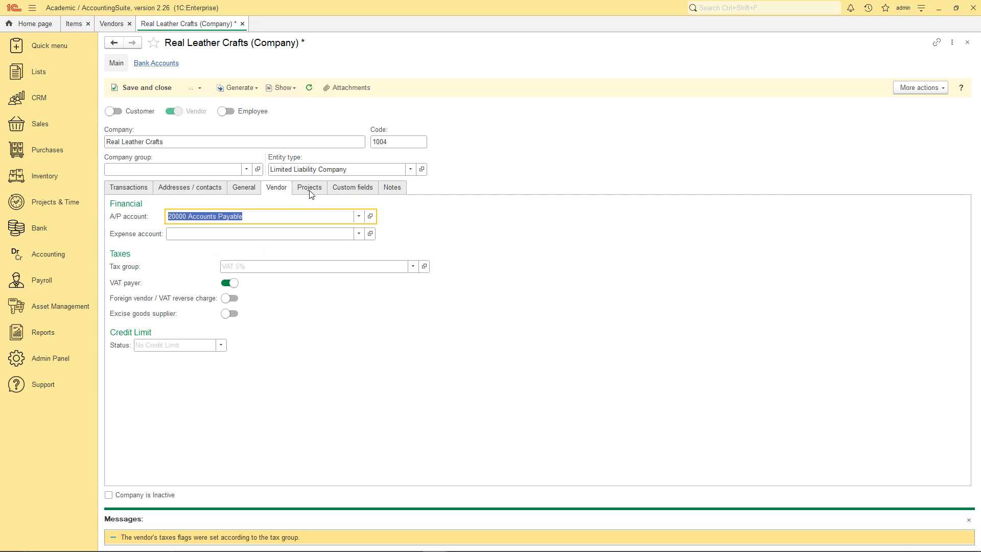
Save and close the vendor, then go to the Purchase Orders list.
{"action": "left_click", "coordinate": [168, 91]}
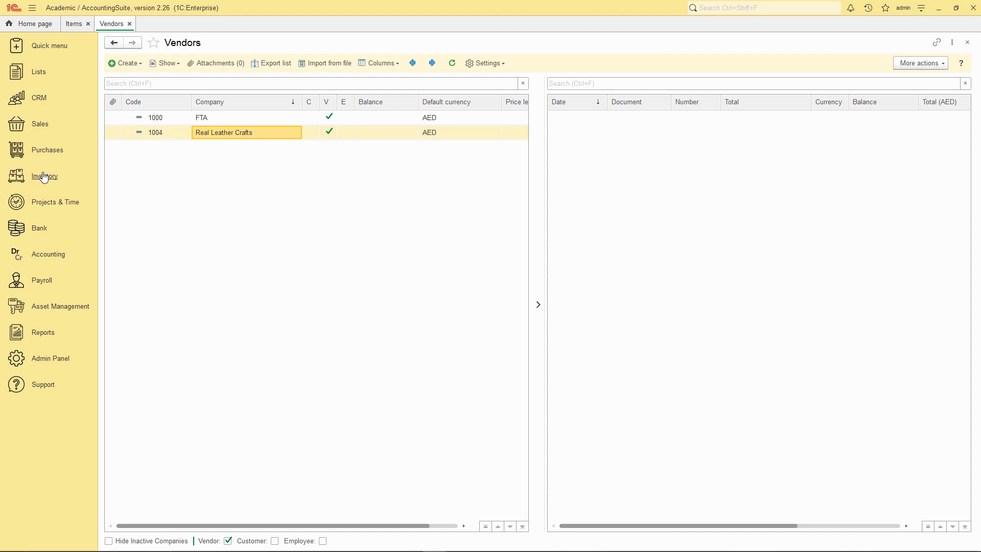
{"action": "left_click", "coordinate": [46, 149]}
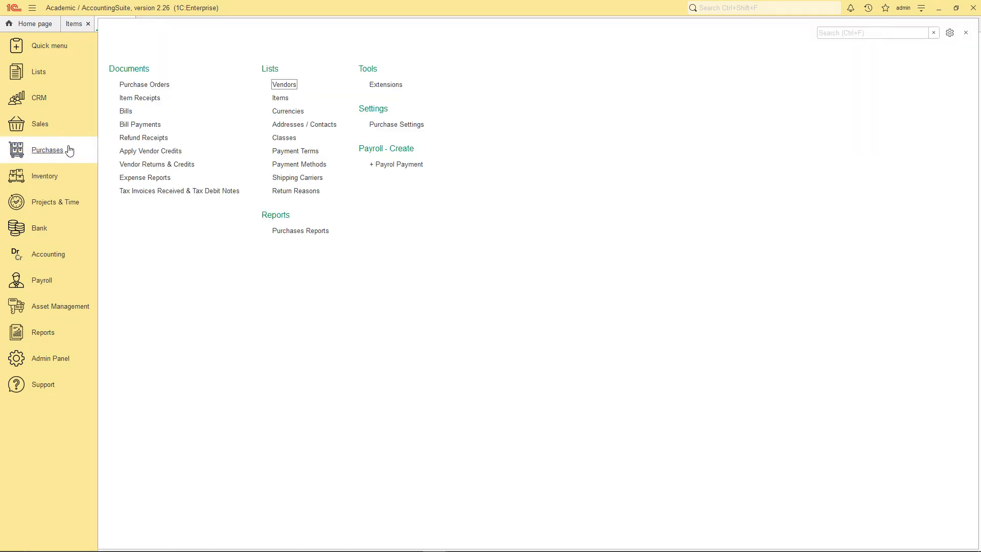
{"action": "left_click", "coordinate": [154, 86]}
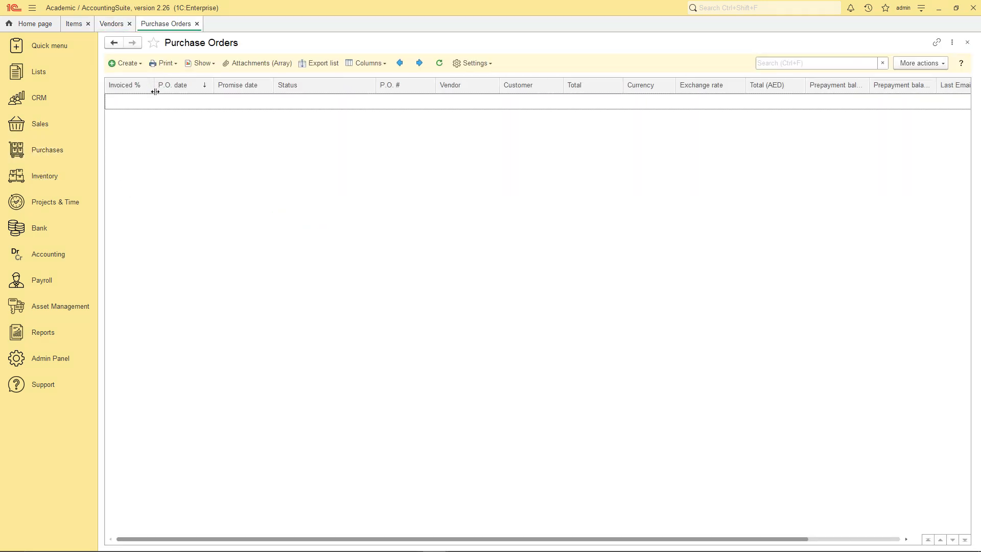
Create a new blank purchase order from the Purchase Orders list.
{"action": "left_click", "coordinate": [126, 63]}
{"action": "left_click", "coordinate": [131, 77]}
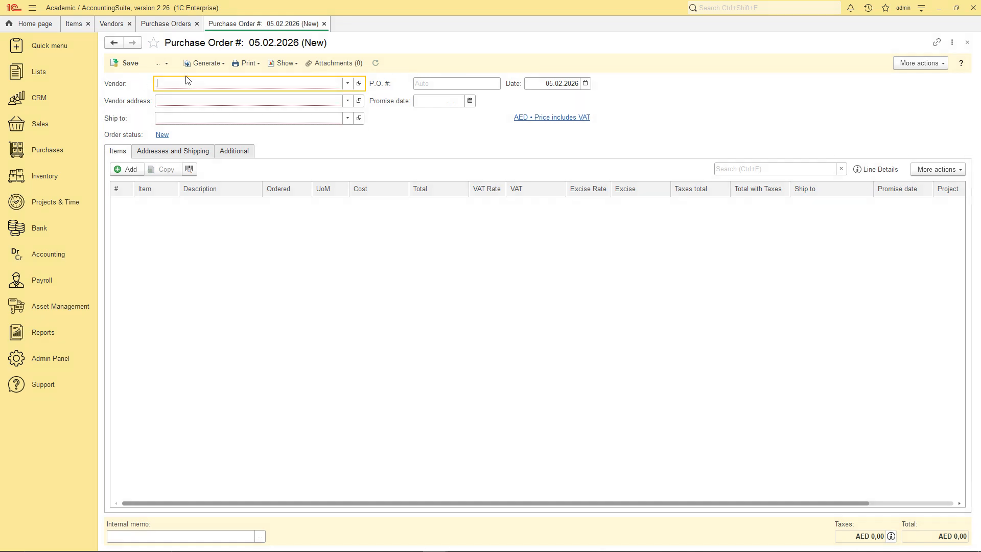
Set the vendor to Real Leather Crafts and the ship-to location to MAIN.
{"action": "left_click", "coordinate": [347, 85]}
{"action": "left_click", "coordinate": [178, 152]}
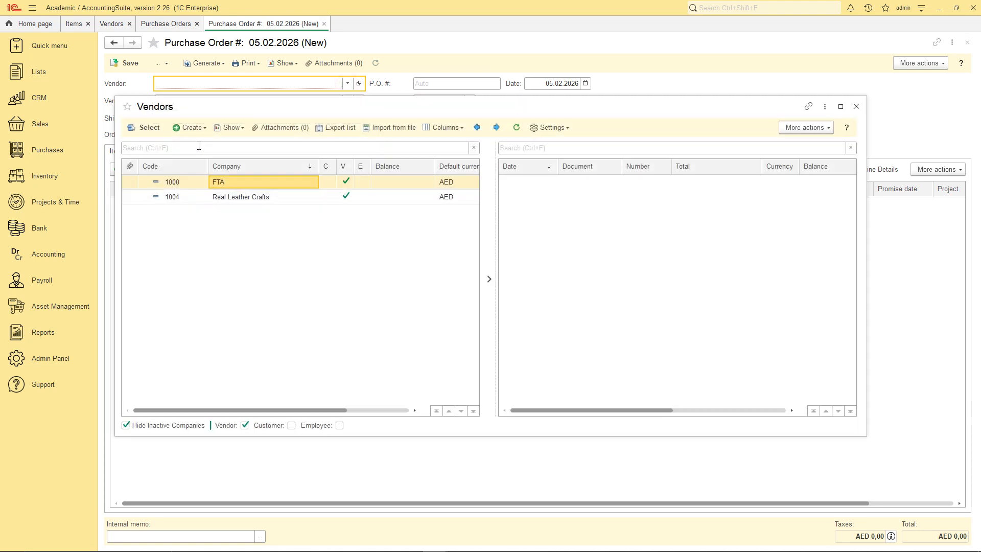
{"action": "left_click", "coordinate": [198, 199]}
{"action": "left_click", "coordinate": [148, 134]}
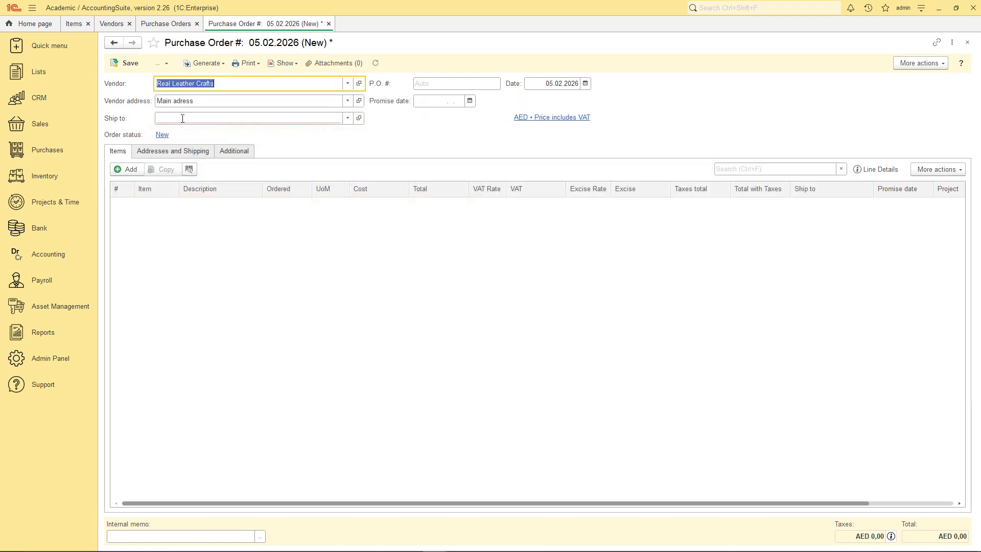
{"action": "left_click", "coordinate": [181, 118]}
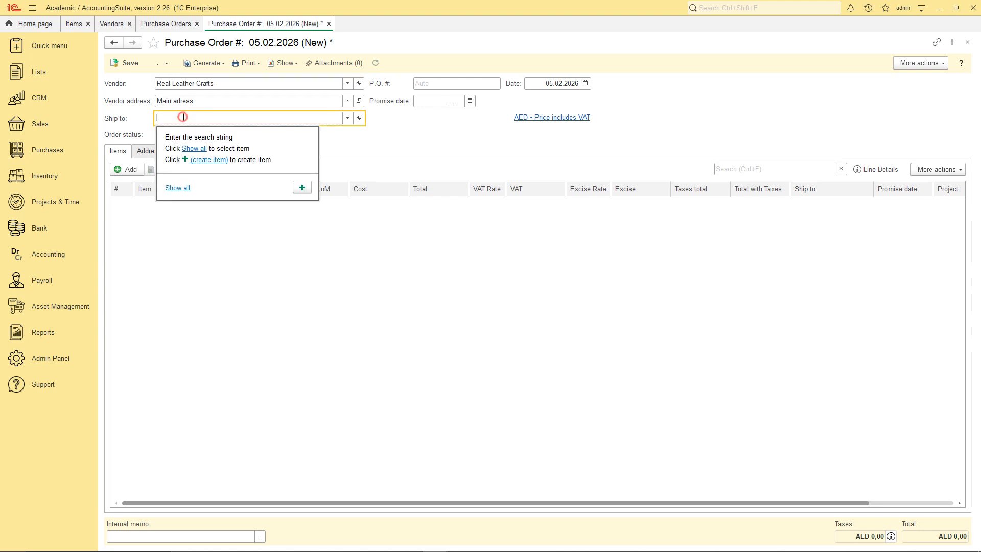
{"action": "left_click", "coordinate": [176, 188]}
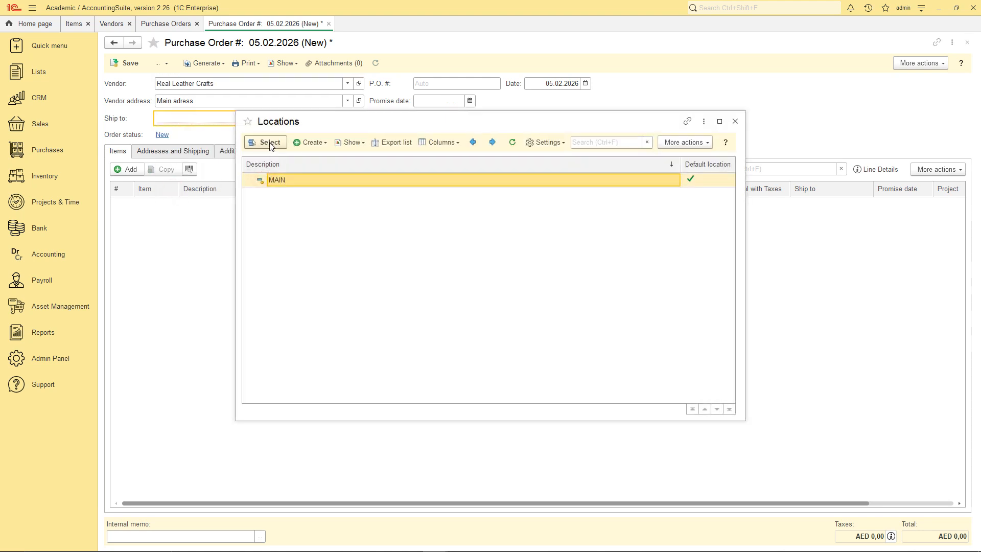
{"action": "left_click", "coordinate": [270, 143]}
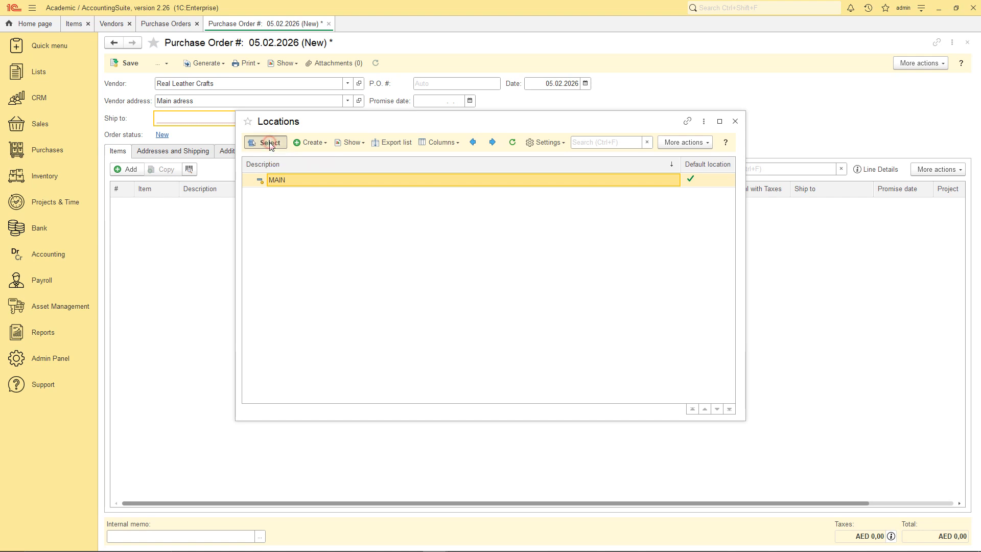
Add a line for Leather jackets (male), lot S, quantity 5.
{"action": "left_click", "coordinate": [132, 171]}
{"action": "left_click", "coordinate": [156, 276]}
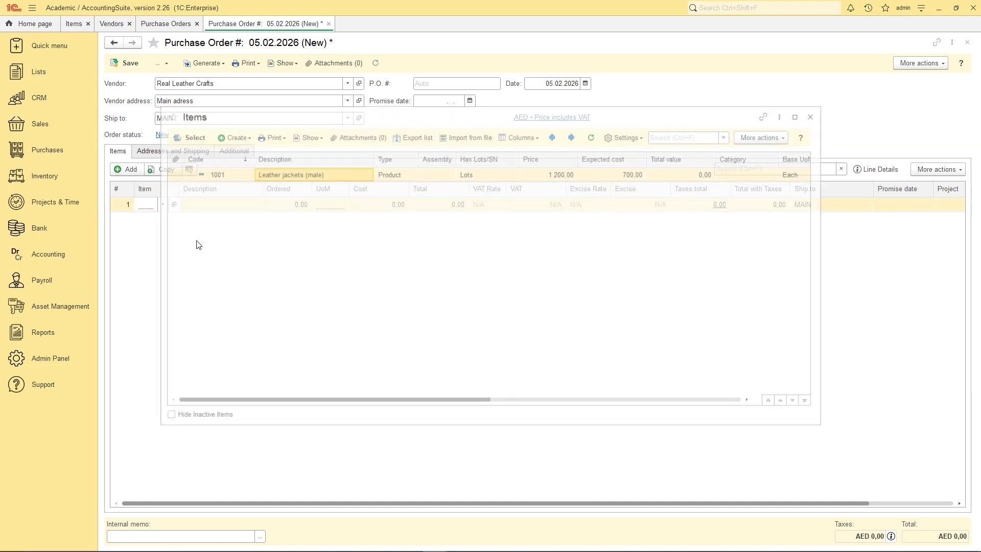
{"action": "double_click", "coordinate": [221, 175]}
{"action": "left_click", "coordinate": [297, 204]}
{"action": "left_click", "coordinate": [289, 270]}
{"action": "double_click", "coordinate": [289, 211]}
{"action": "left_click", "coordinate": [366, 204]}
{"action": "type", "text": "5"}
{"action": "left_click", "coordinate": [226, 205]}
Copy the line three times, change the copies to lots M, L and XL, and save the order.
{"action": "left_click", "coordinate": [166, 170]}
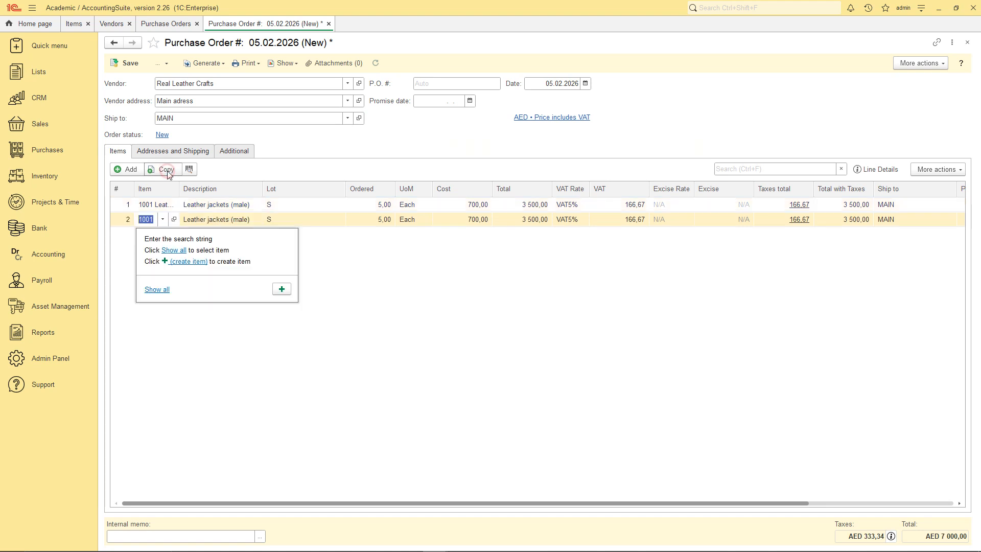
{"action": "left_click", "coordinate": [167, 171]}
{"action": "left_click", "coordinate": [167, 170]}
{"action": "left_click", "coordinate": [290, 221]}
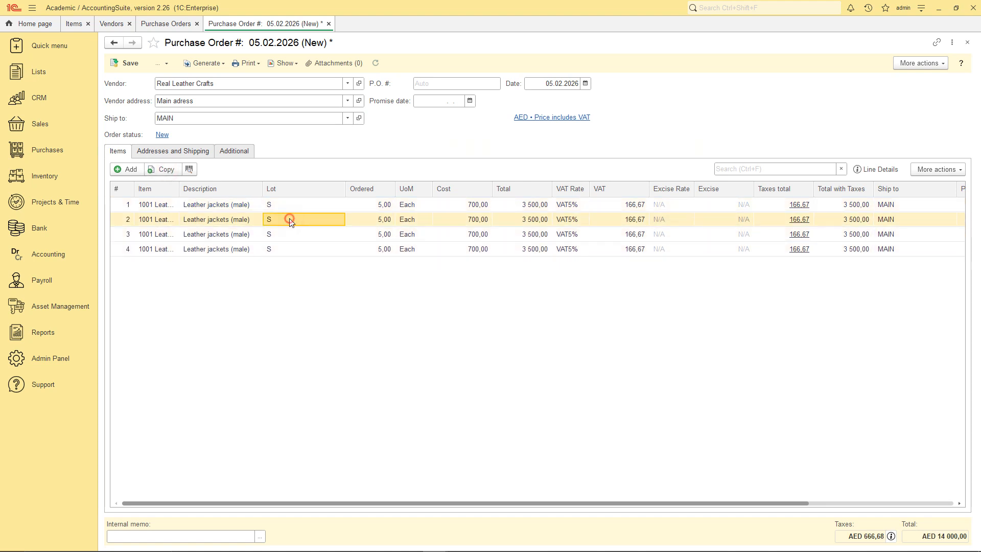
{"action": "left_click", "coordinate": [290, 220]}
{"action": "left_click", "coordinate": [294, 289]}
{"action": "left_click", "coordinate": [299, 196]}
{"action": "left_click", "coordinate": [297, 146]}
{"action": "double_click", "coordinate": [279, 232]}
{"action": "left_click", "coordinate": [282, 304]}
{"action": "double_click", "coordinate": [287, 181]}
{"action": "double_click", "coordinate": [285, 252]}
{"action": "left_click", "coordinate": [280, 317]}
{"action": "double_click", "coordinate": [287, 225]}
{"action": "left_click", "coordinate": [286, 278]}
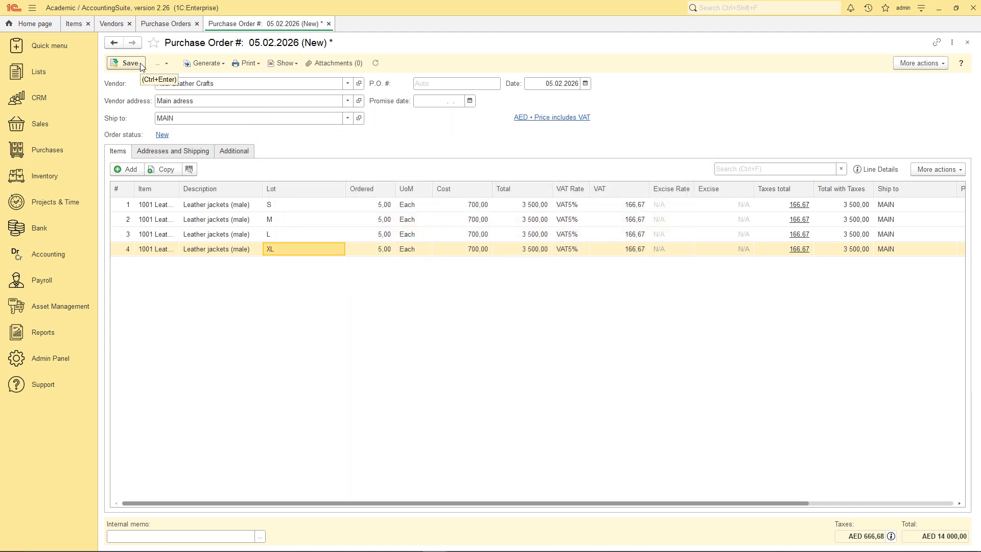
{"action": "mouse_move", "coordinate": [671, 503]}
{"action": "left_mouse_down"}
{"action": "mouse_move", "coordinate": [869, 508]}
{"action": "mouse_move", "coordinate": [633, 530]}
{"action": "left_mouse_up"}
{"action": "left_click", "coordinate": [130, 63]}
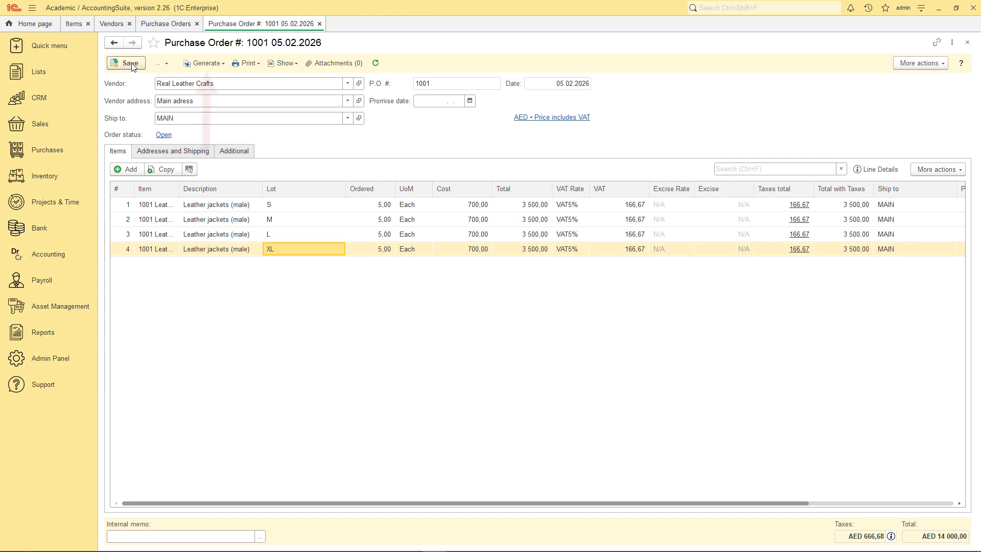
Generate a bill from the purchase order, check its four jacket lines, and save it as bill 1001.
{"action": "left_click", "coordinate": [204, 64]}
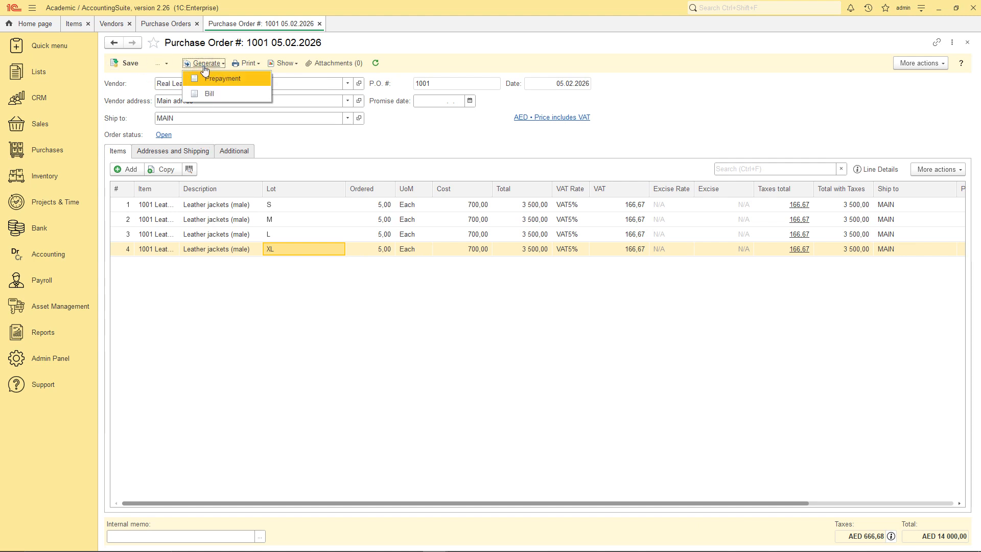
{"action": "left_click", "coordinate": [205, 95]}
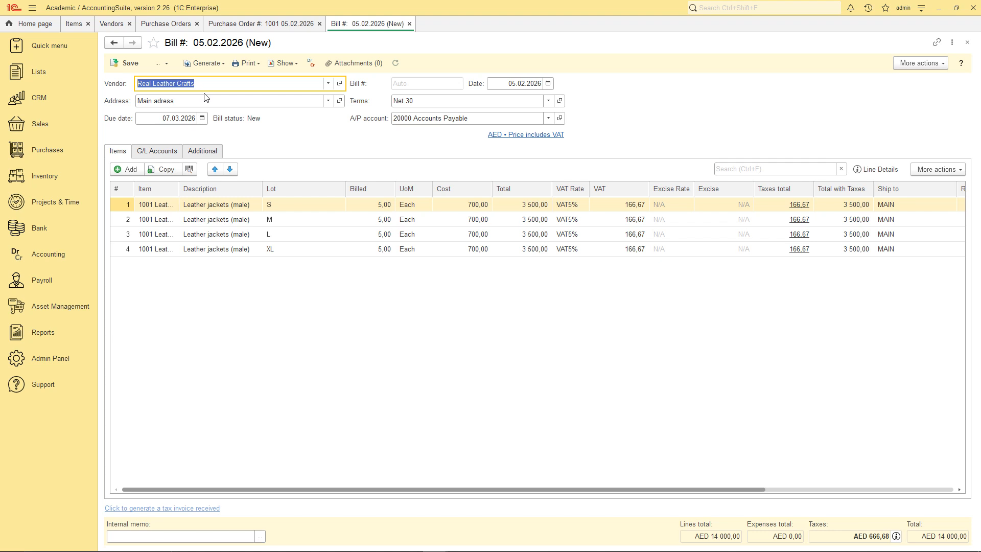
{"action": "left_click", "coordinate": [202, 151]}
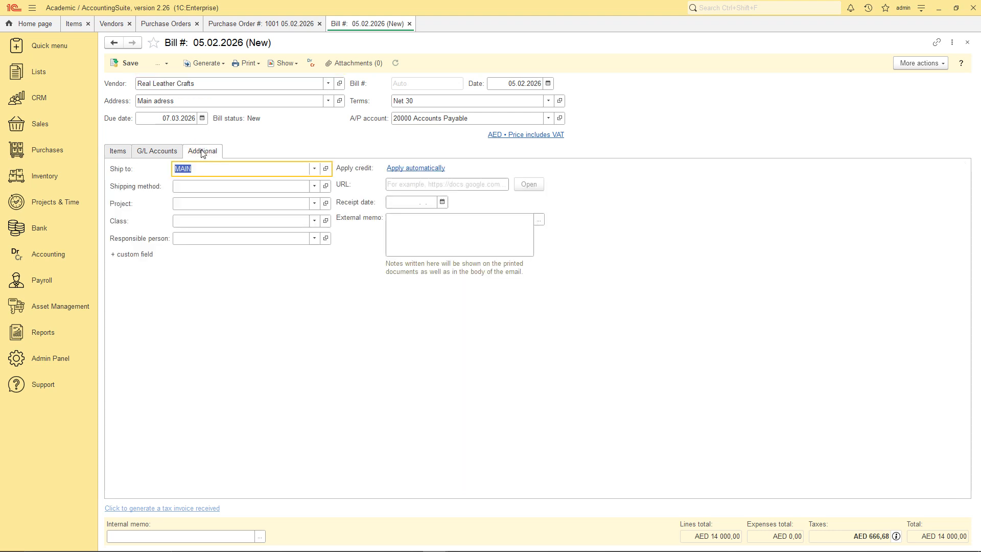
{"action": "left_click", "coordinate": [143, 151]}
{"action": "left_click", "coordinate": [121, 153]}
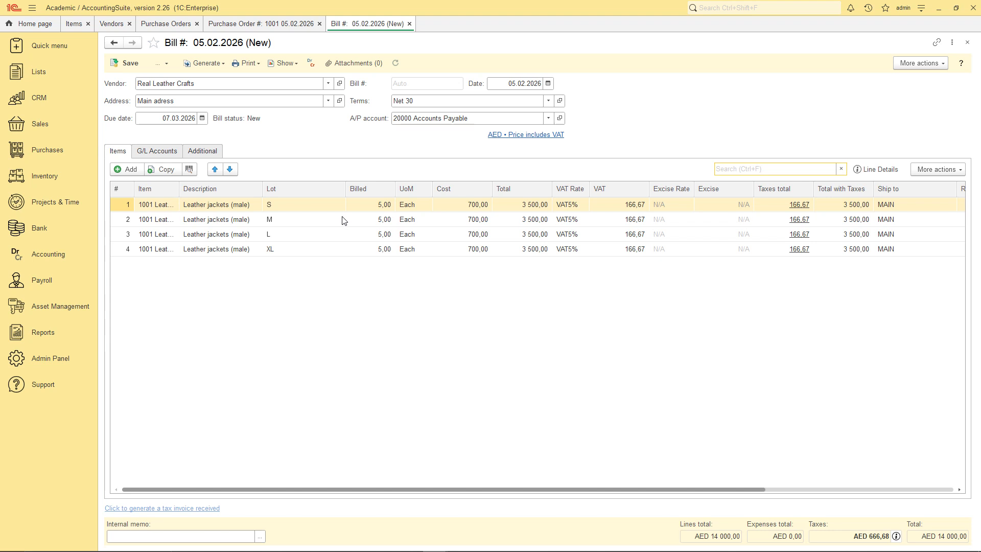
{"action": "left_click", "coordinate": [122, 62]}
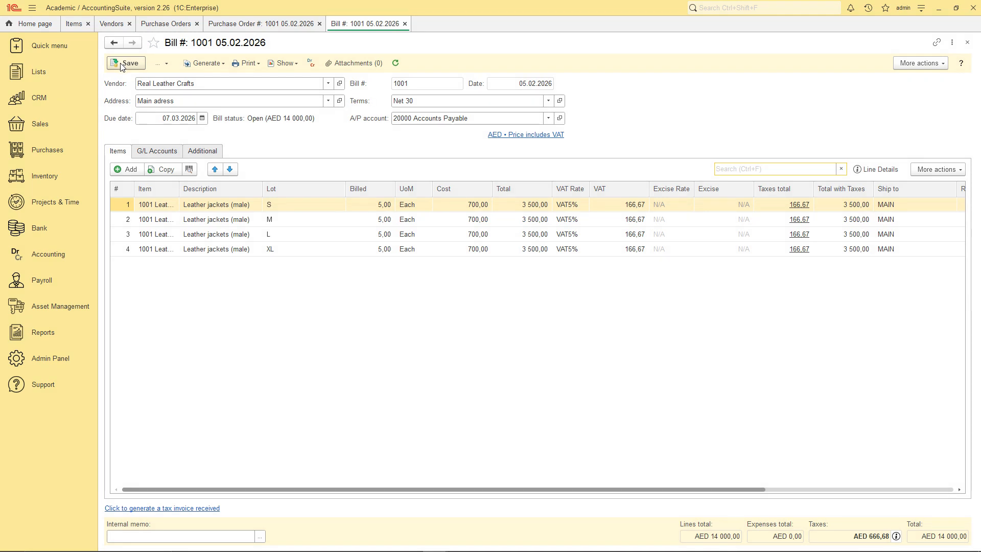
Generate a bill payment for bill 1001 paying 14 000 by Bank transfer, and save it.
{"action": "left_click", "coordinate": [218, 65]}
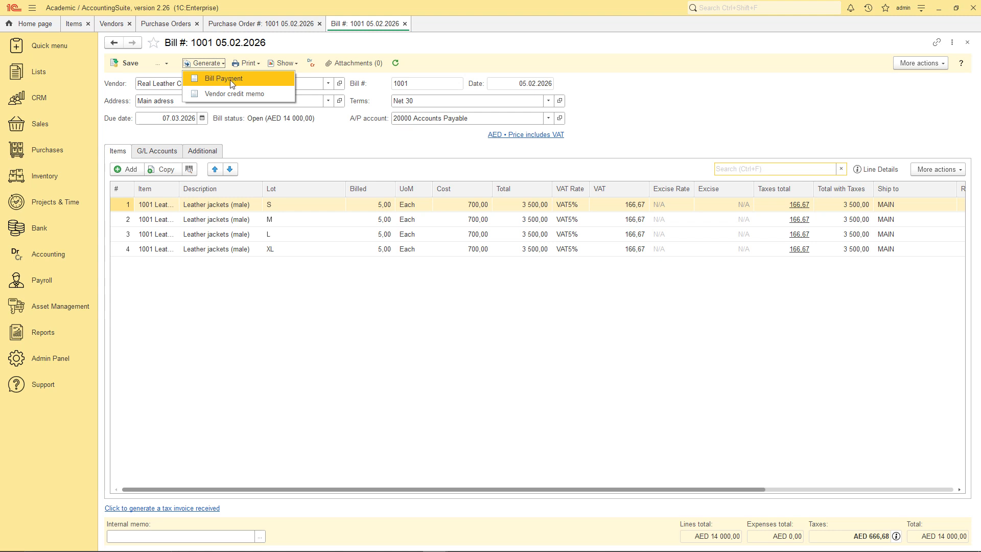
{"action": "left_click", "coordinate": [228, 80]}
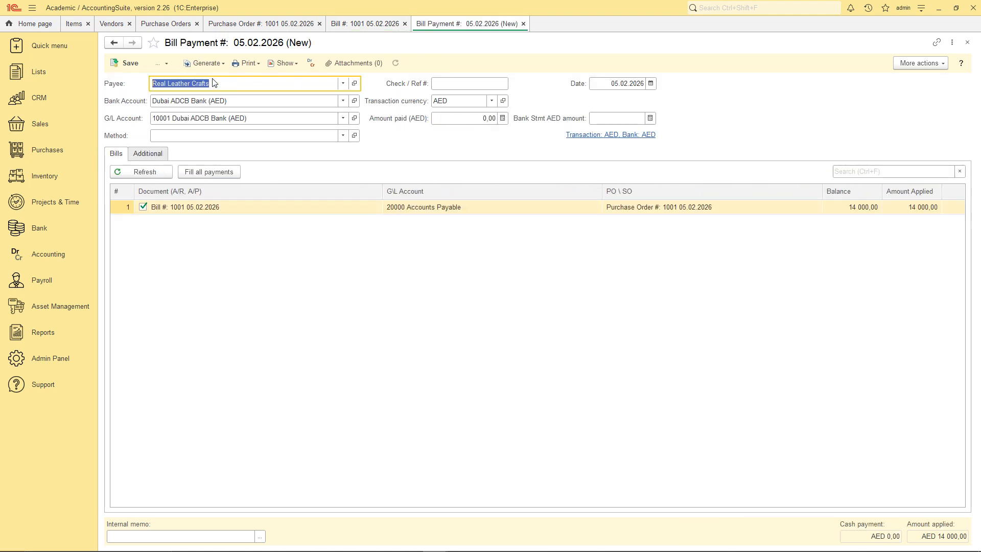
{"action": "left_click", "coordinate": [210, 136]}
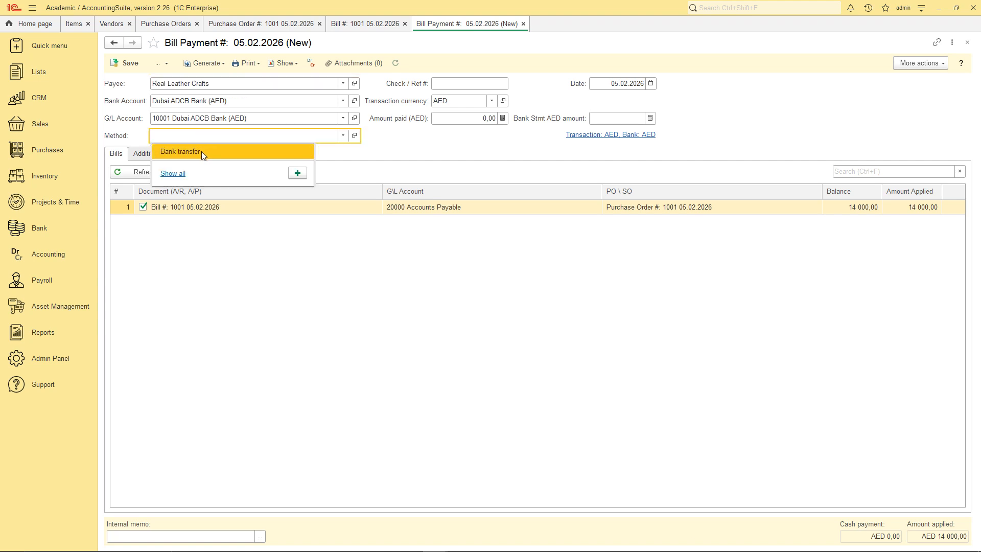
{"action": "left_click", "coordinate": [201, 152]}
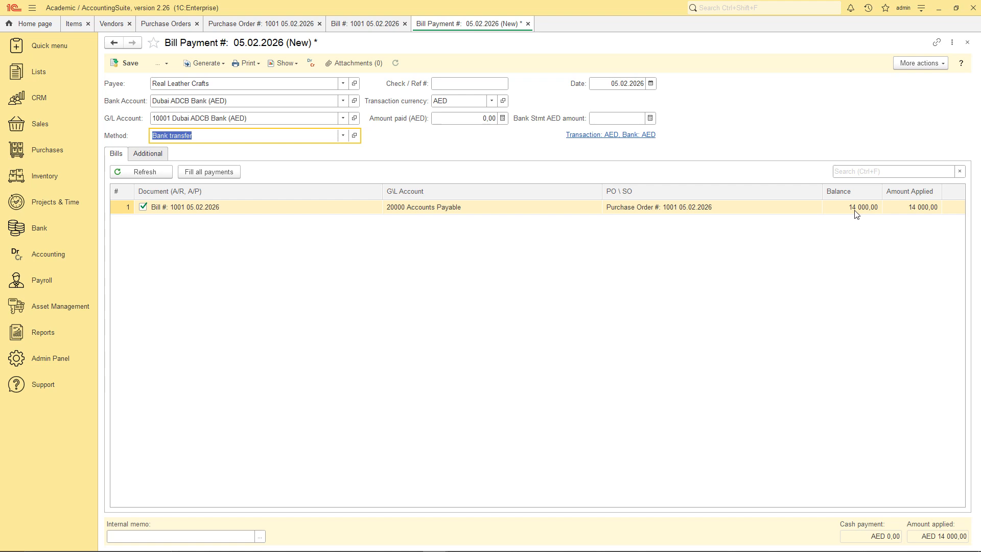
{"action": "left_click", "coordinate": [471, 118]}
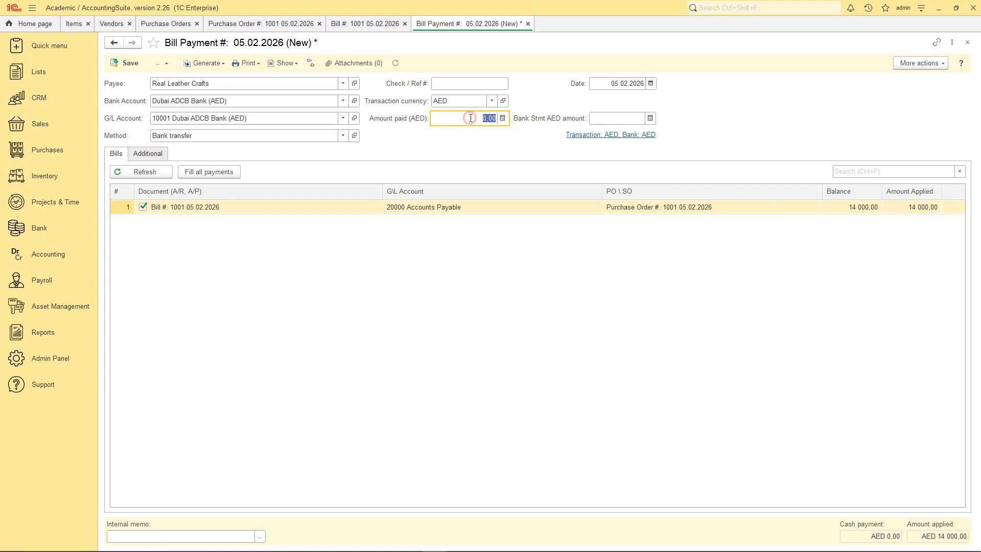
{"action": "type", "text": "14 000"}
{"action": "left_click", "coordinate": [129, 63]}
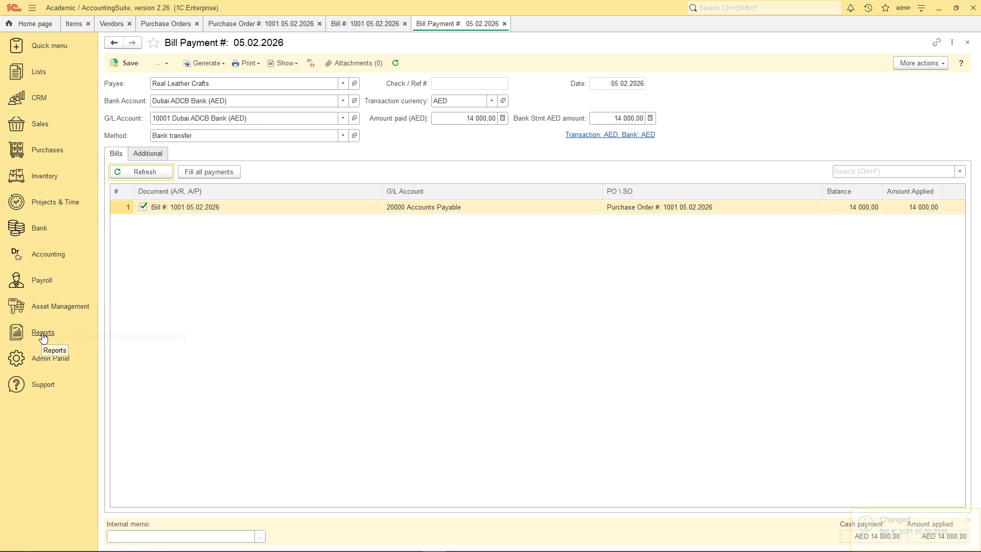
Run the Quantity on Hand by Location report.
{"action": "left_click", "coordinate": [43, 333]}
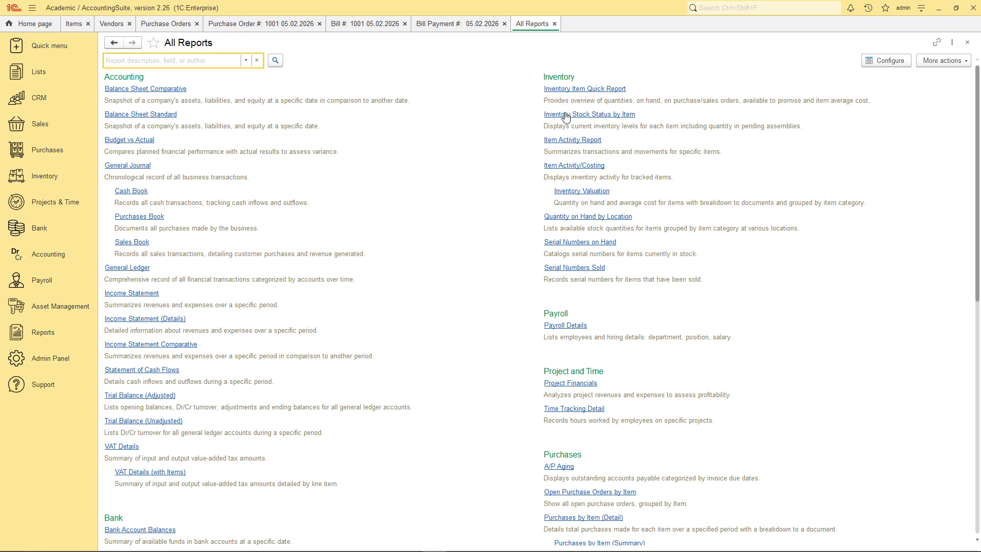
{"action": "left_click", "coordinate": [575, 217]}
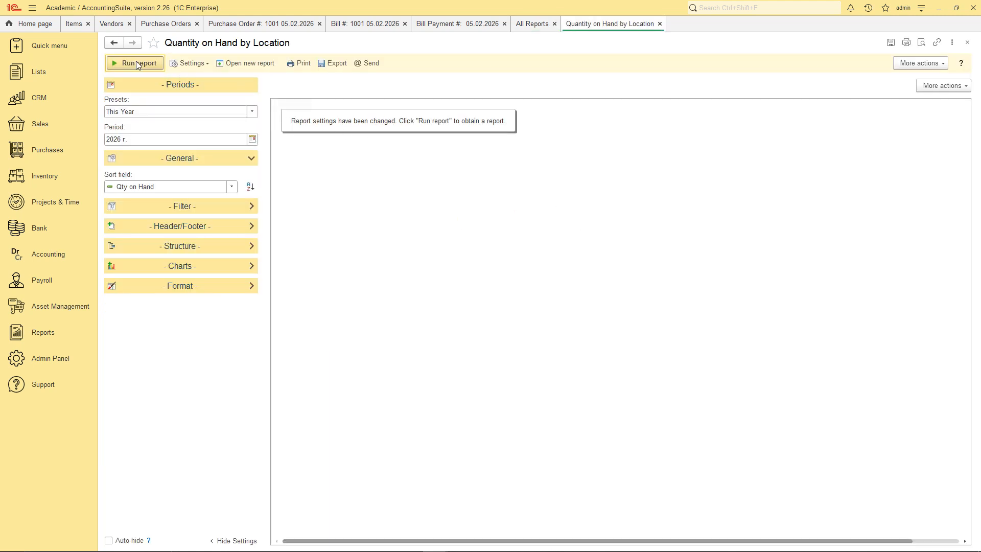
{"action": "left_click", "coordinate": [135, 61]}
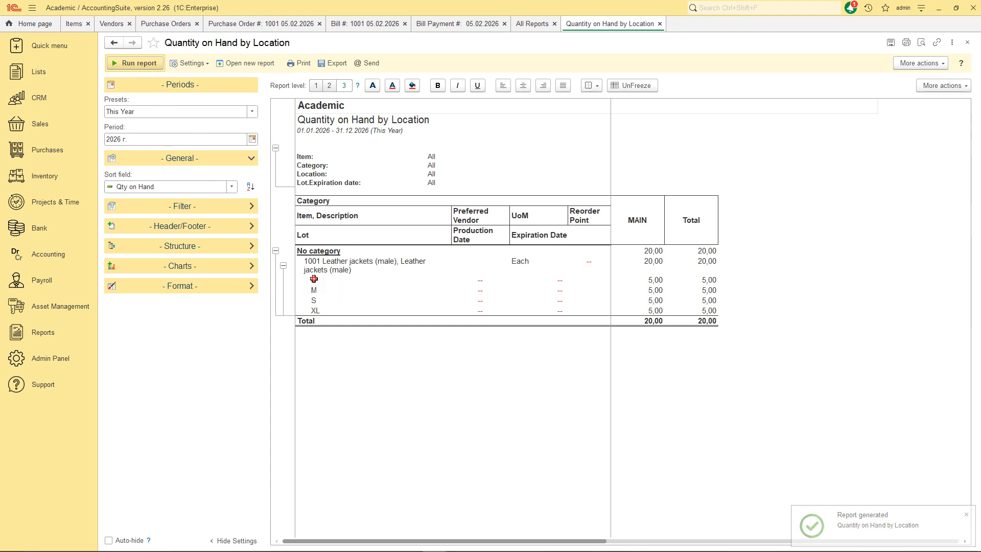
Check the L, M, S and XL lot rows, each showing five jackets at MAIN.
{"action": "left_click", "coordinate": [314, 280]}
{"action": "left_click", "coordinate": [313, 290]}
{"action": "left_click", "coordinate": [314, 300]}
{"action": "left_click", "coordinate": [315, 310]}
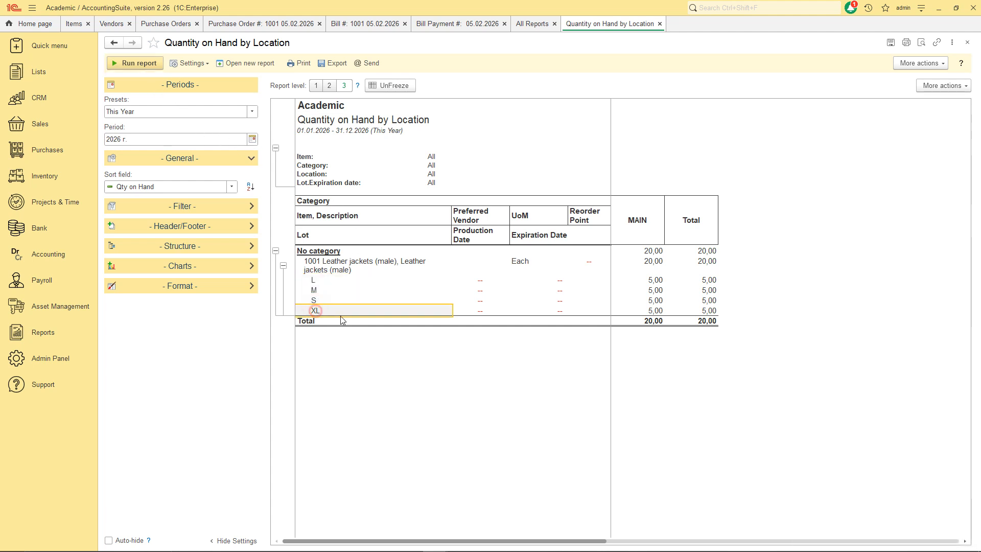
{"action": "left_click", "coordinate": [655, 280]}
{"action": "left_click", "coordinate": [655, 300]}
{"action": "left_click", "coordinate": [657, 310]}
{"action": "left_click", "coordinate": [653, 290]}
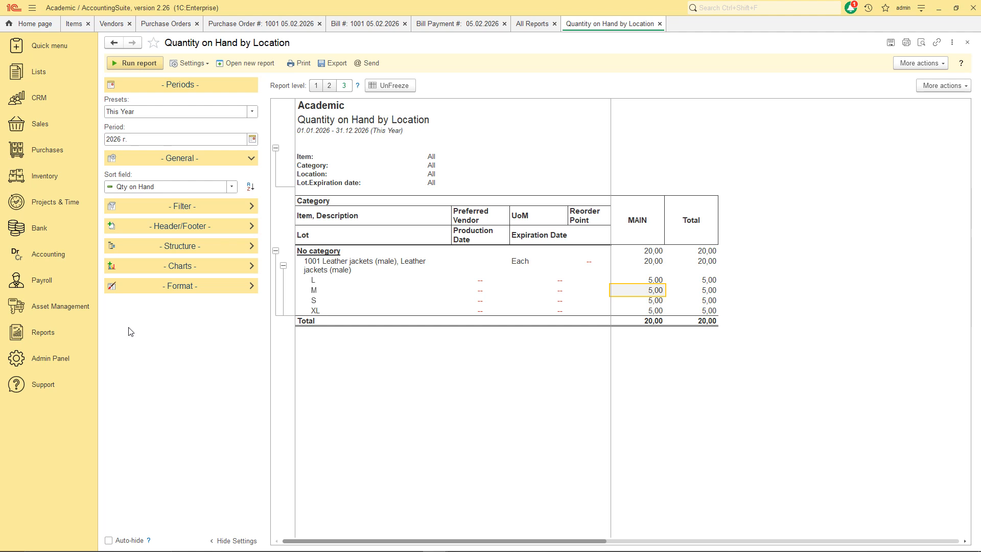
{"action": "left_click", "coordinate": [39, 126]}
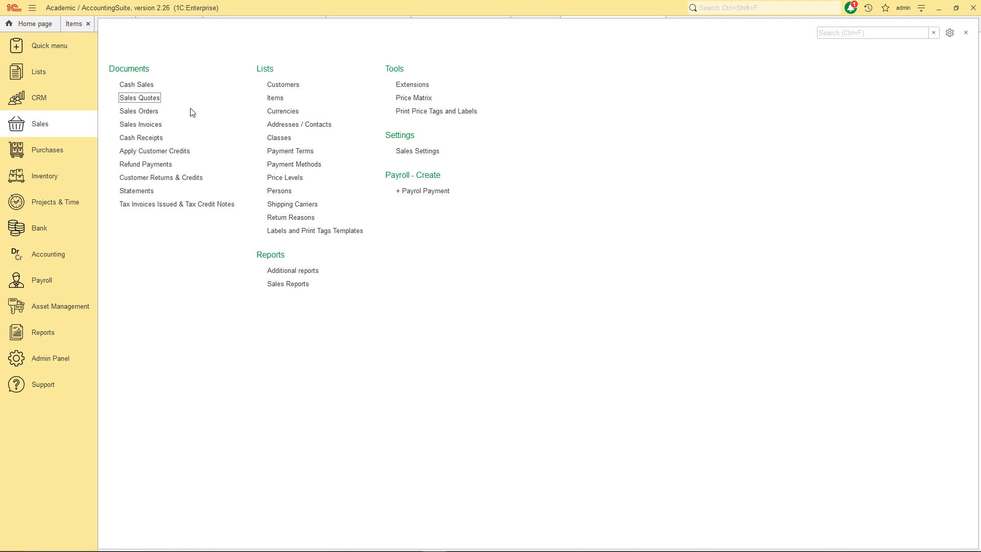
From the Customers list, create a new company named Big Brands Factory Outlet with entity type Corporation.
{"action": "left_click", "coordinate": [289, 85]}
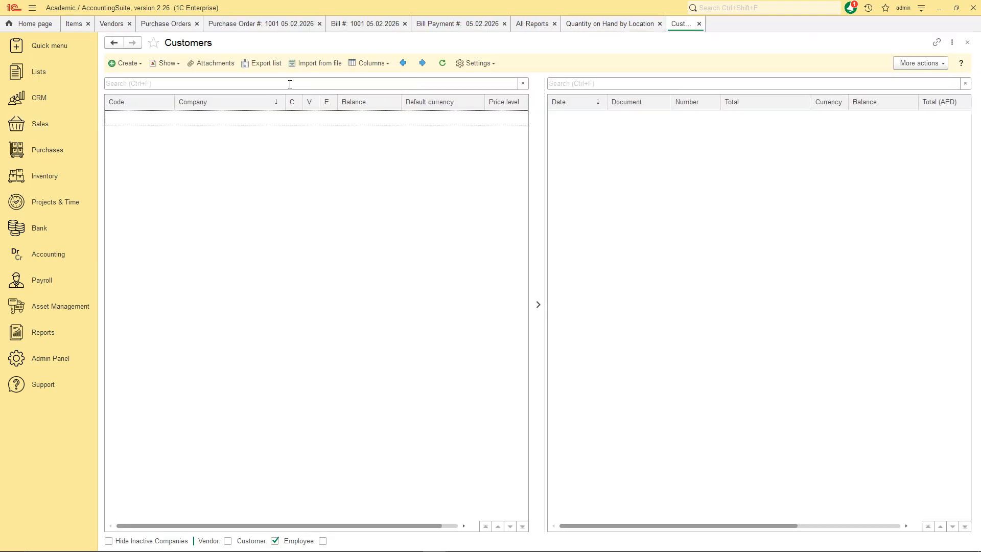
{"action": "left_click", "coordinate": [127, 65]}
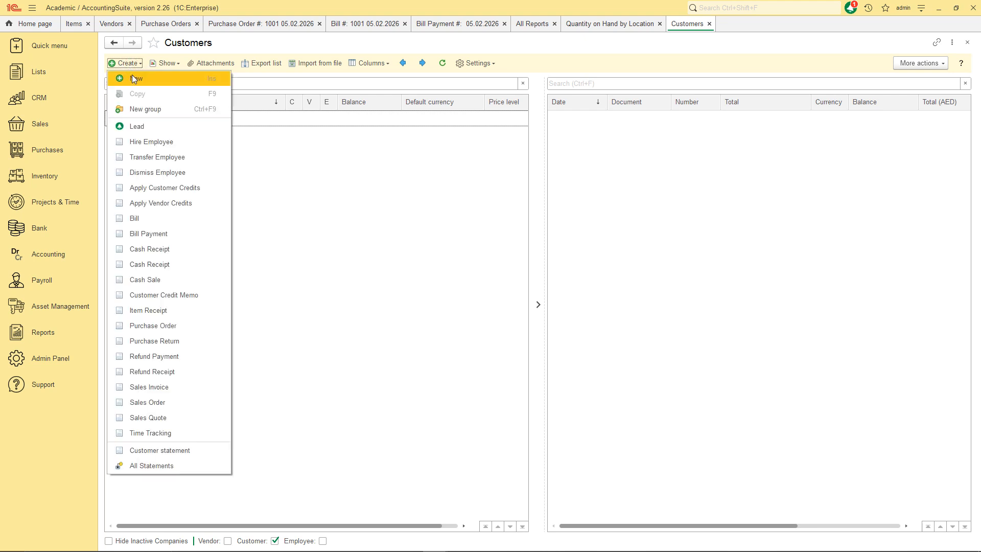
{"action": "left_click", "coordinate": [134, 79]}
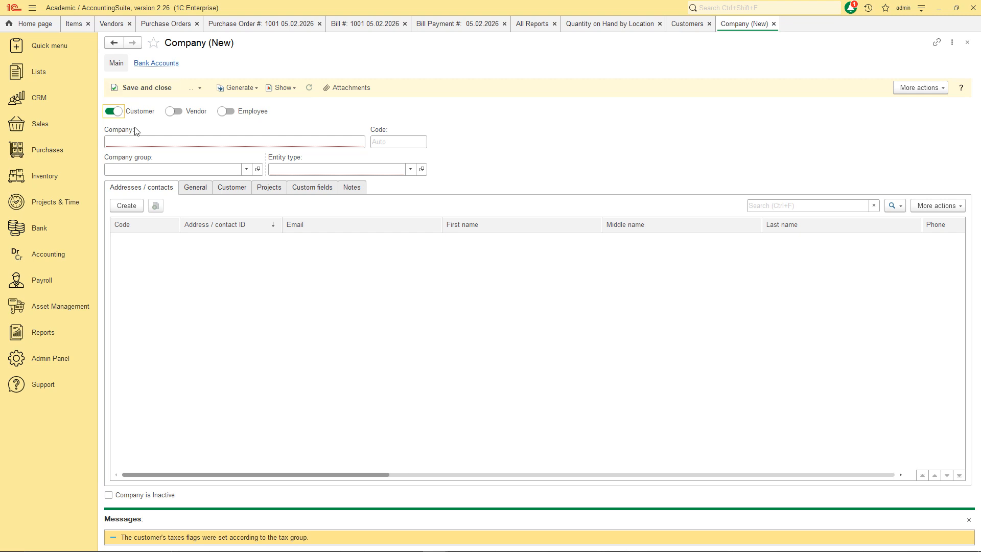
{"action": "left_click", "coordinate": [133, 141]}
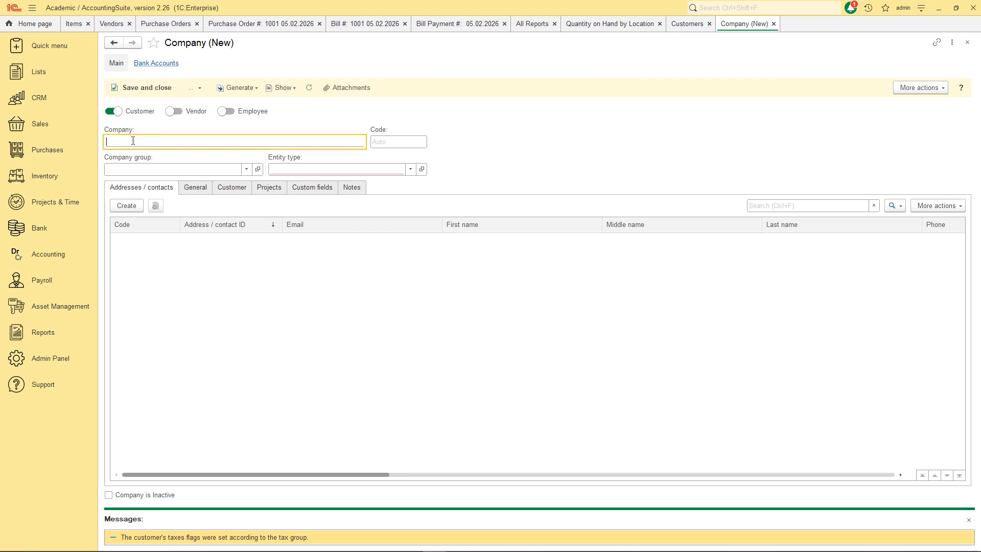
{"action": "type", "text": "Big Brands Factory Outlet"}
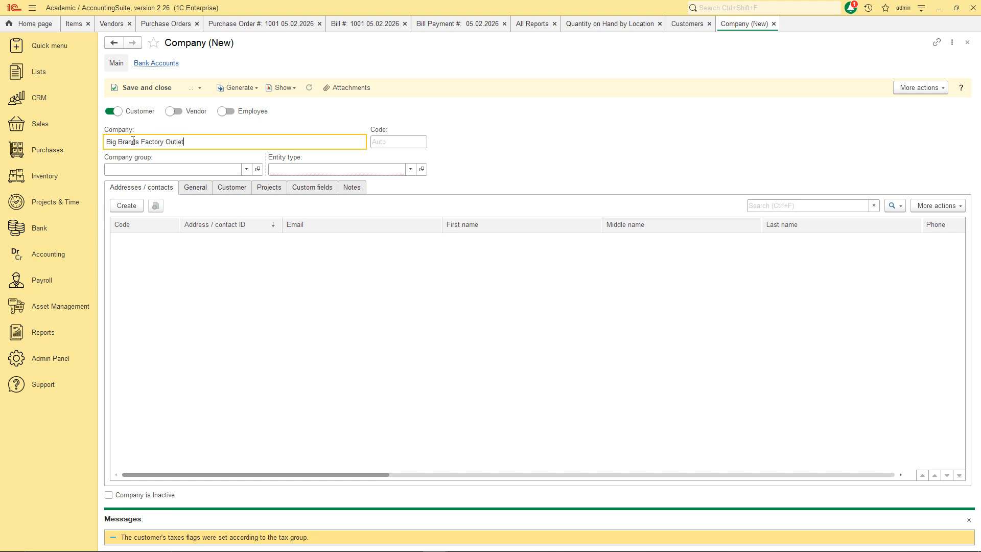
{"action": "left_click", "coordinate": [308, 169]}
{"action": "left_click", "coordinate": [296, 238]}
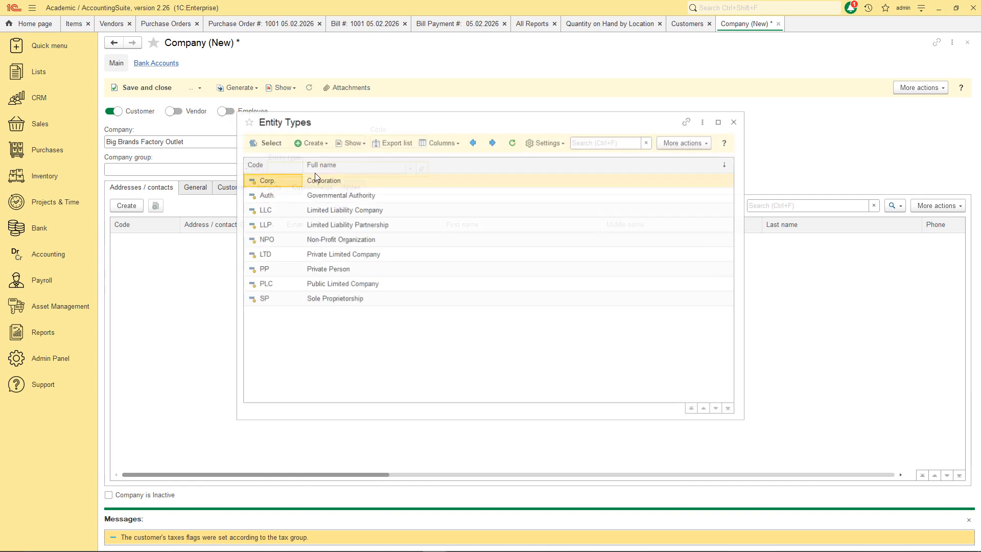
{"action": "left_click", "coordinate": [265, 142]}
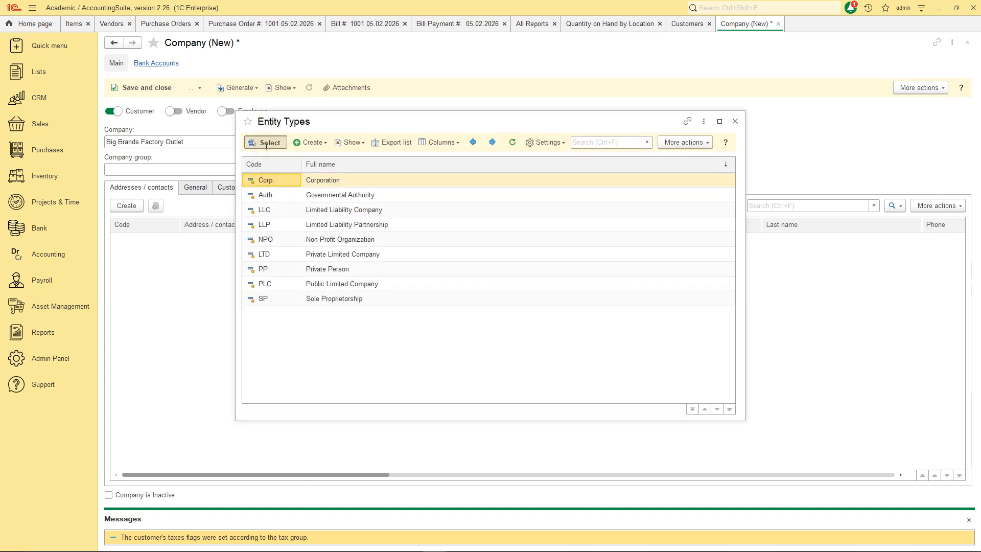
{"action": "left_click", "coordinate": [129, 206]}
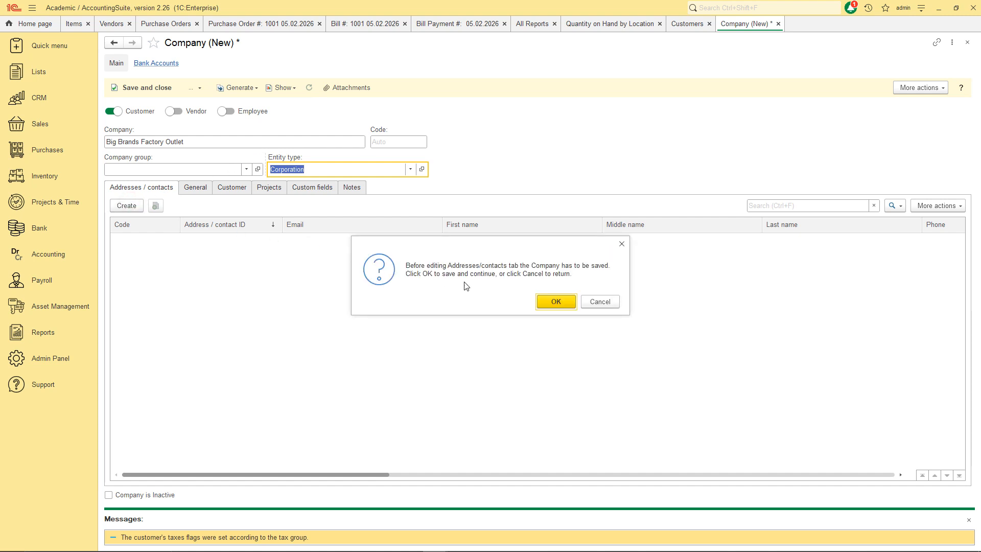
Save the company and add an address 'Main adress' as default billing and shipping address.
{"action": "left_click", "coordinate": [556, 302]}
{"action": "left_click", "coordinate": [450, 196]}
{"action": "type", "text": "Main adress"}
{"action": "left_click", "coordinate": [432, 212]}
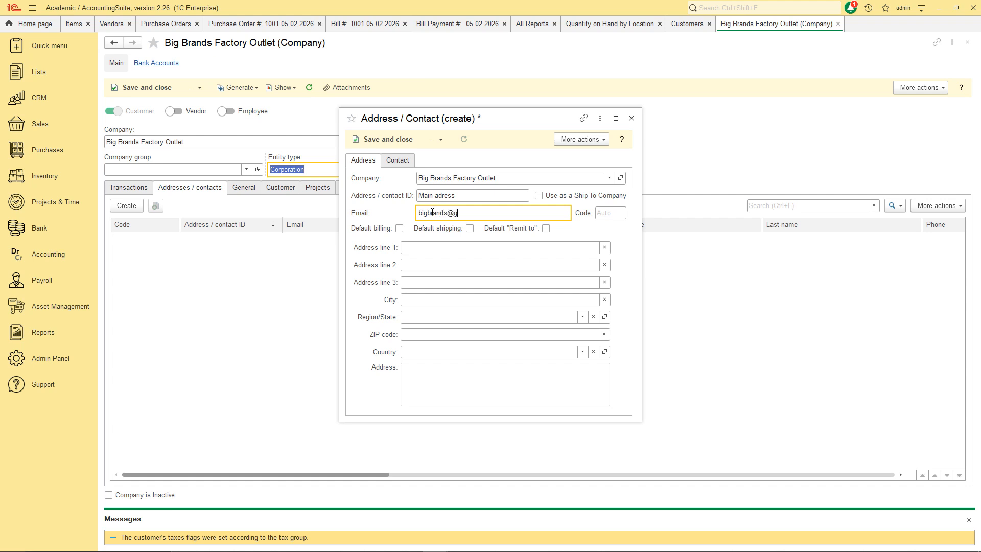
{"action": "left_click", "coordinate": [400, 229]}
{"action": "left_click", "coordinate": [470, 228]}
Fill in the street address lines, city, Dubai region and ZIP code, then save the address.
{"action": "left_click", "coordinate": [439, 247]}
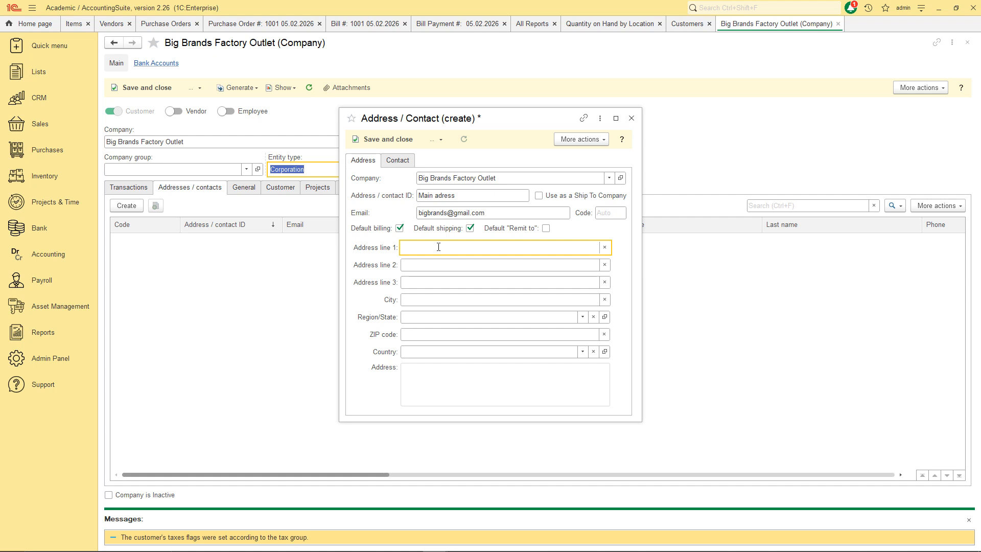
{"action": "type", "text": "1st Floor, Dubai Out"}
{"action": "key", "text": "Tab"}
{"action": "type", "text": "DuRoad"}
{"action": "key", "text": "Tab"}
{"action": "key", "text": "Tab"}
{"action": "type", "text": "Dubai"}
{"action": "key", "text": "Tab"}
{"action": "left_click", "coordinate": [453, 317]}
{"action": "left_click", "coordinate": [454, 332]}
{"action": "left_click", "coordinate": [423, 333]}
{"action": "type", "text": "8000"}
{"action": "left_click", "coordinate": [389, 139]}
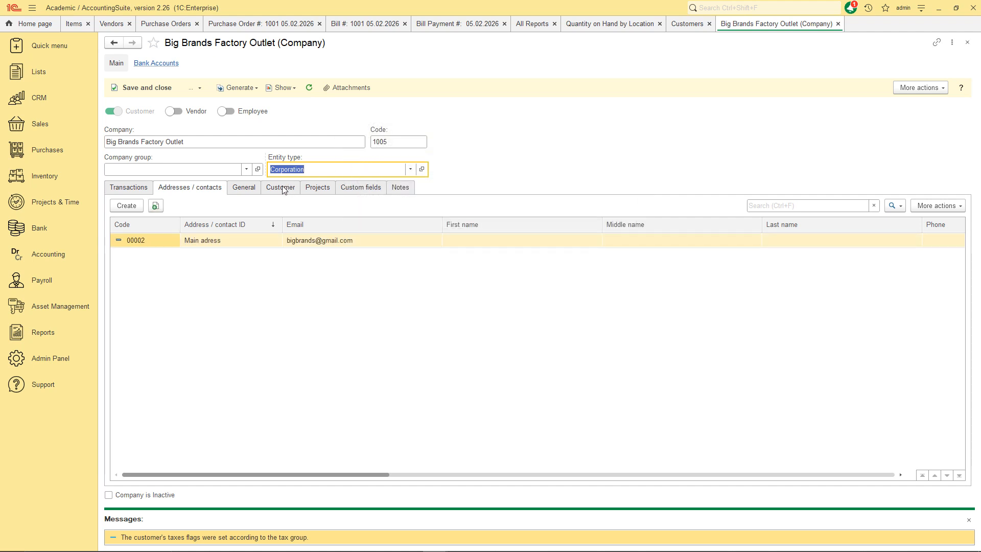
Enter the customer's tax registration number on the General tab and save and close the customer.
{"action": "left_click", "coordinate": [244, 188]}
{"action": "left_click", "coordinate": [228, 275]}
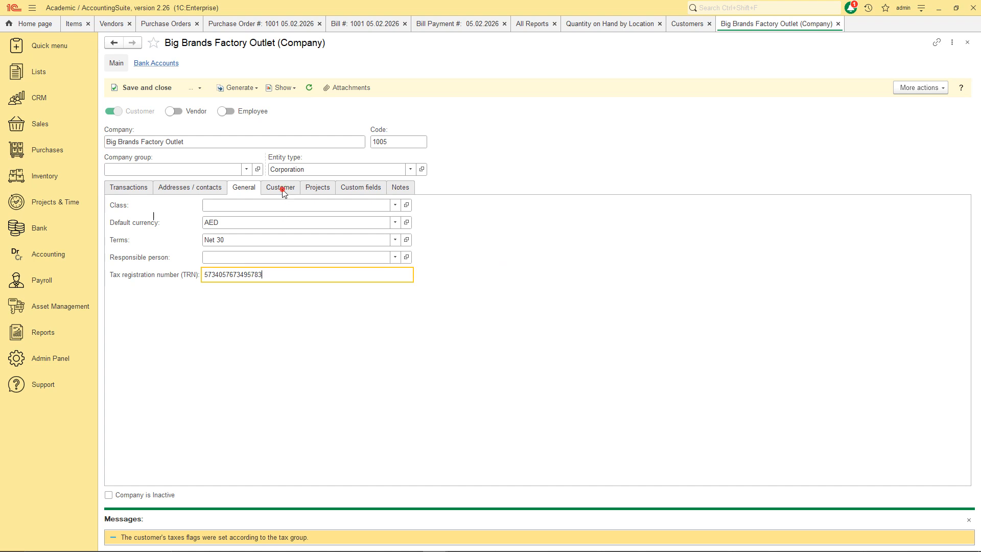
{"action": "left_click", "coordinate": [282, 189]}
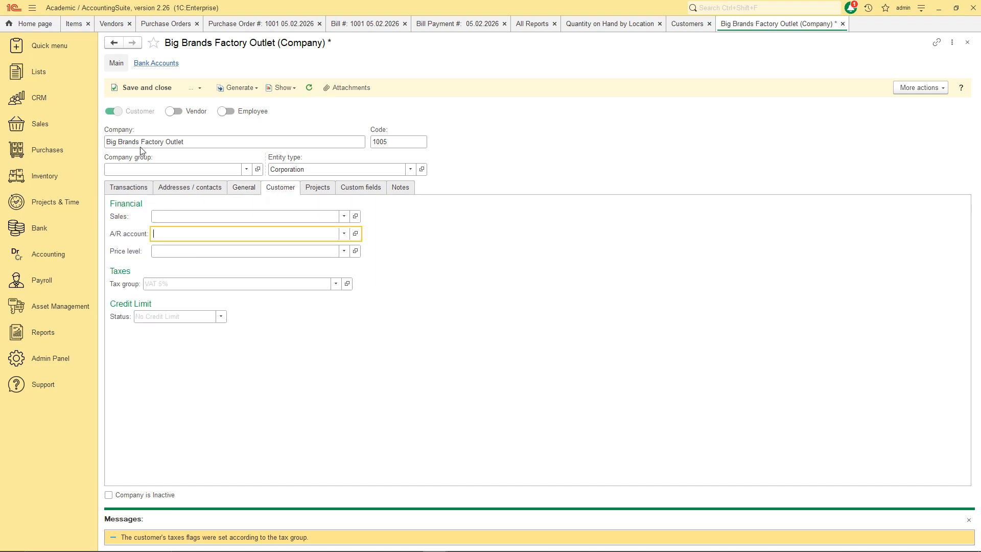
{"action": "left_click", "coordinate": [146, 88]}
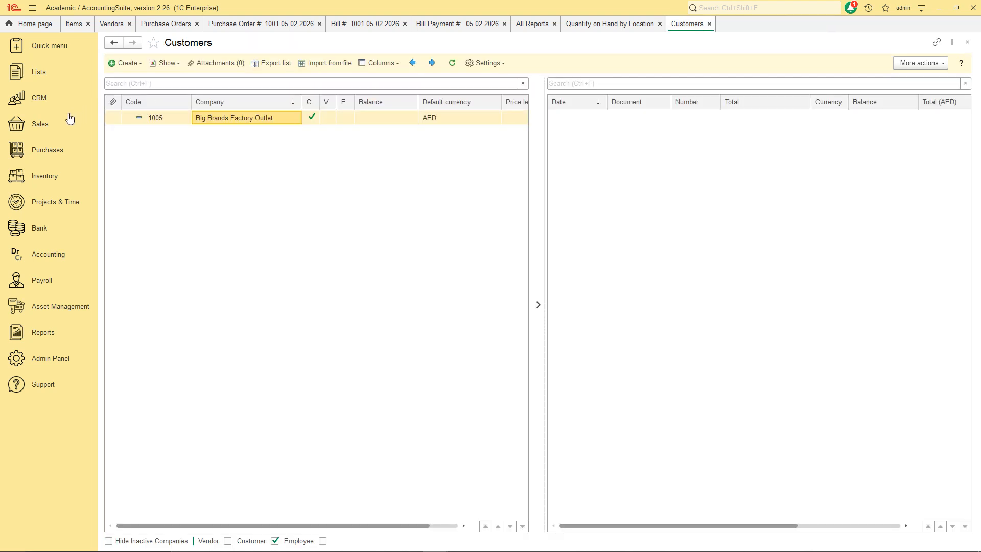
Create a new sales quote with Big Brands Factory Outlet as the customer.
{"action": "left_click", "coordinate": [40, 126]}
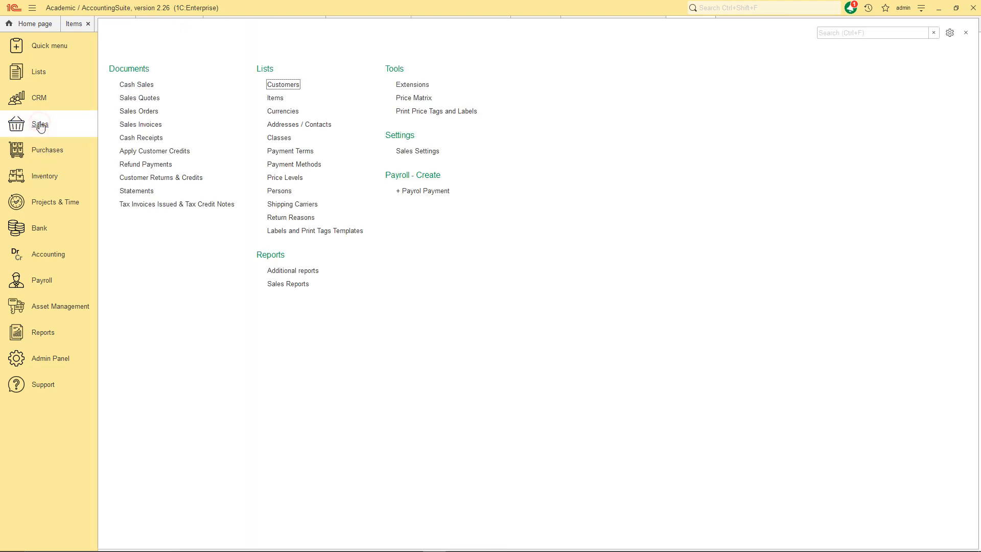
{"action": "left_click", "coordinate": [136, 99]}
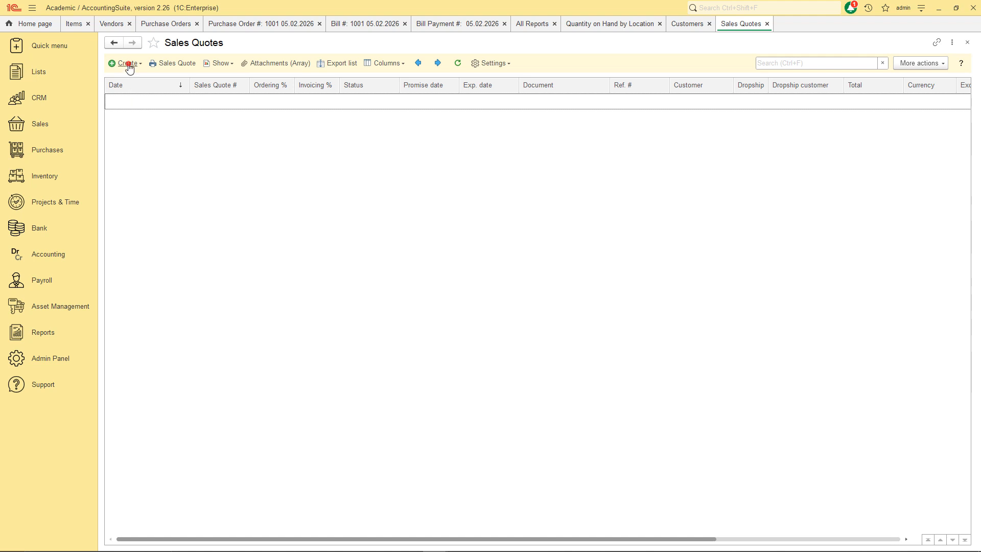
{"action": "left_click", "coordinate": [125, 63]}
{"action": "left_click", "coordinate": [132, 77]}
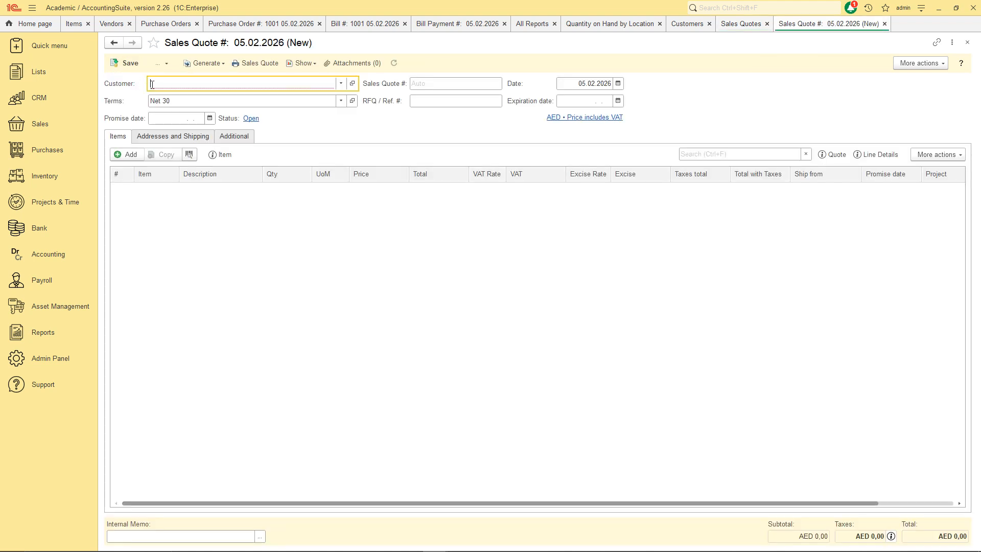
{"action": "left_click", "coordinate": [341, 84]}
{"action": "left_click", "coordinate": [177, 151]}
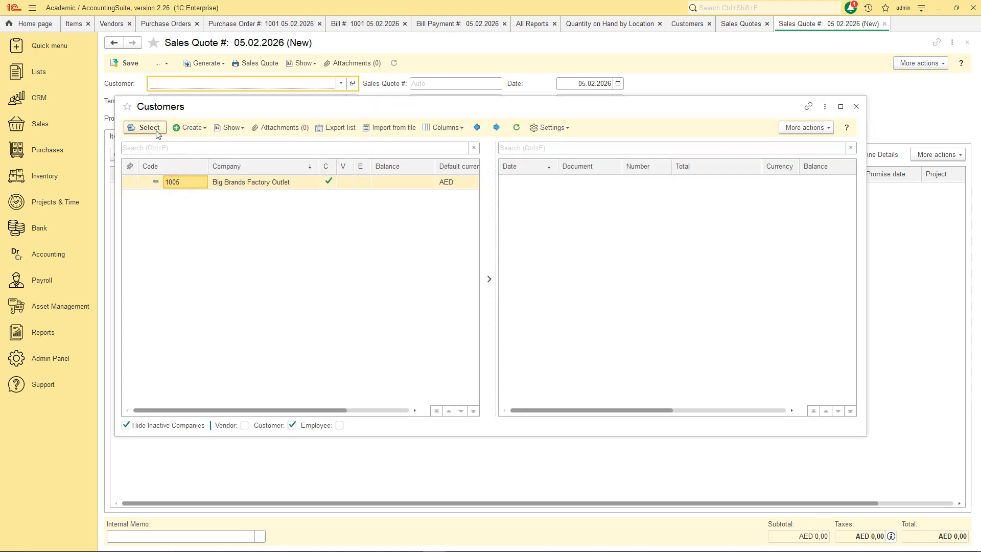
{"action": "left_click", "coordinate": [157, 131]}
Add item 1001 Leather jackets (male), lot S, quantity 2.
{"action": "left_click", "coordinate": [132, 155]}
{"action": "left_click", "coordinate": [158, 259]}
{"action": "double_click", "coordinate": [282, 190]}
{"action": "left_click", "coordinate": [295, 211]}
{"action": "left_click", "coordinate": [286, 201]}
{"action": "type", "text": "2"}
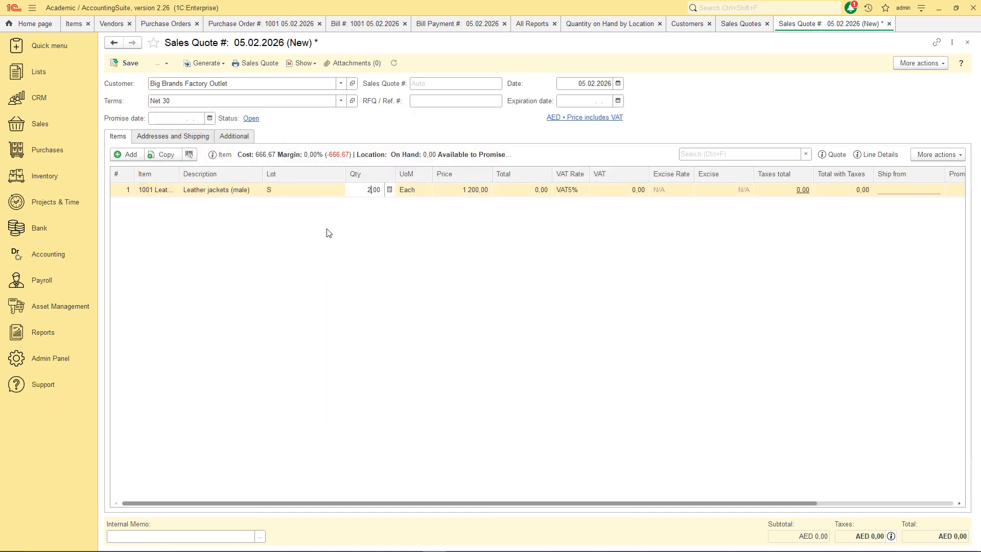
{"action": "left_click", "coordinate": [315, 229]}
Copy the jacket line into four lines and set line 2 to size M, quantity 3.
{"action": "left_click", "coordinate": [213, 190]}
{"action": "left_click", "coordinate": [168, 155]}
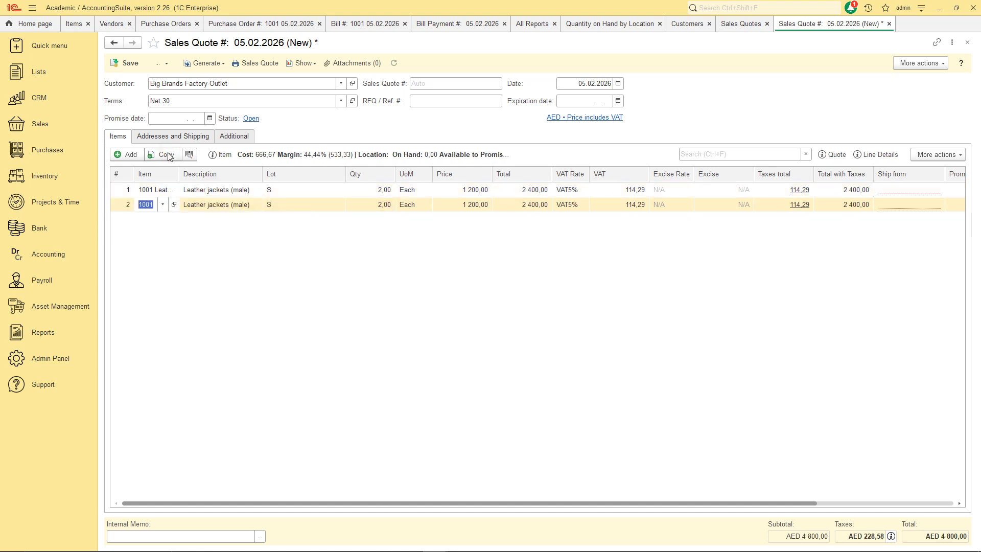
{"action": "left_click", "coordinate": [168, 155]}
{"action": "left_click", "coordinate": [168, 155]}
{"action": "double_click", "coordinate": [374, 203]}
{"action": "type", "text": "3"}
{"action": "left_click", "coordinate": [308, 205]}
{"action": "left_click", "coordinate": [330, 205]}
{"action": "left_click", "coordinate": [285, 273]}
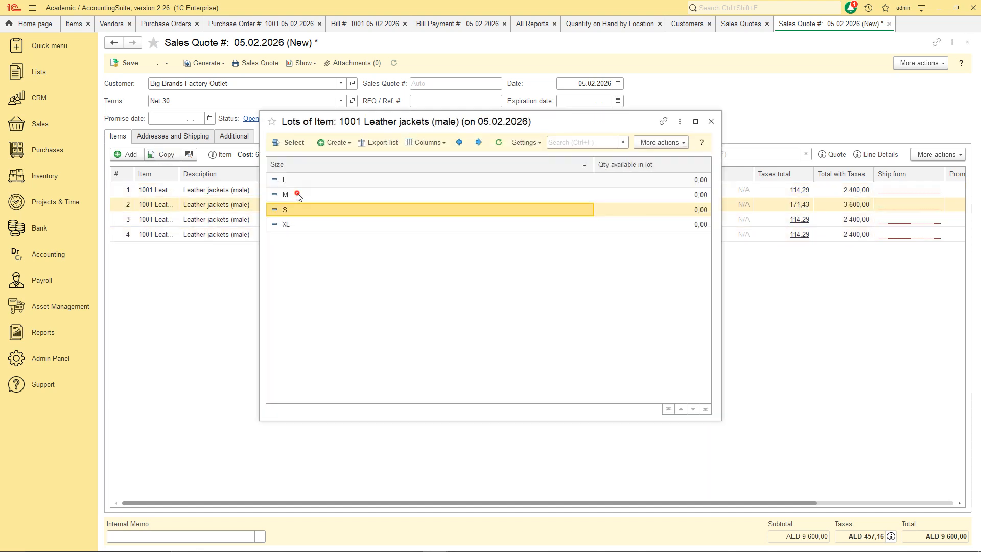
{"action": "double_click", "coordinate": [298, 194]}
{"action": "double_click", "coordinate": [284, 219]}
Set line 3 to size L, quantity 4, and line 4 to size XL, quantity 1.
{"action": "left_click", "coordinate": [333, 219]}
{"action": "left_click", "coordinate": [592, 233]}
{"action": "left_click", "coordinate": [329, 219]}
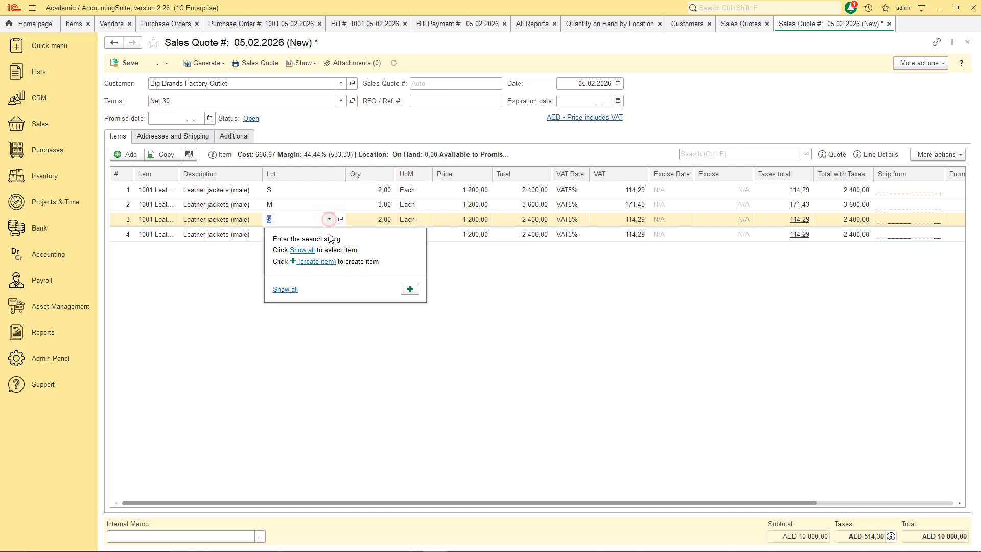
{"action": "left_click", "coordinate": [286, 288]}
{"action": "double_click", "coordinate": [298, 180]}
{"action": "double_click", "coordinate": [356, 219]}
{"action": "type", "text": "4"}
{"action": "double_click", "coordinate": [275, 233]}
{"action": "left_click", "coordinate": [329, 234]}
{"action": "left_click", "coordinate": [282, 274]}
{"action": "double_click", "coordinate": [293, 223]}
{"action": "double_click", "coordinate": [368, 234]}
{"action": "type", "text": "1"}
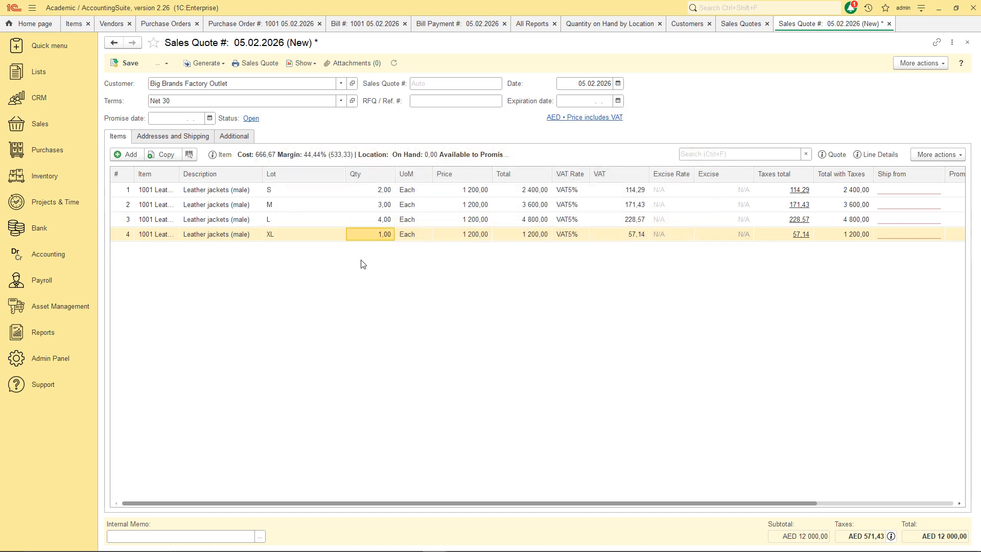
Set Ship from to MAIN, reset it onto every line, and save the quote as 1001.
{"action": "left_click", "coordinate": [204, 137]}
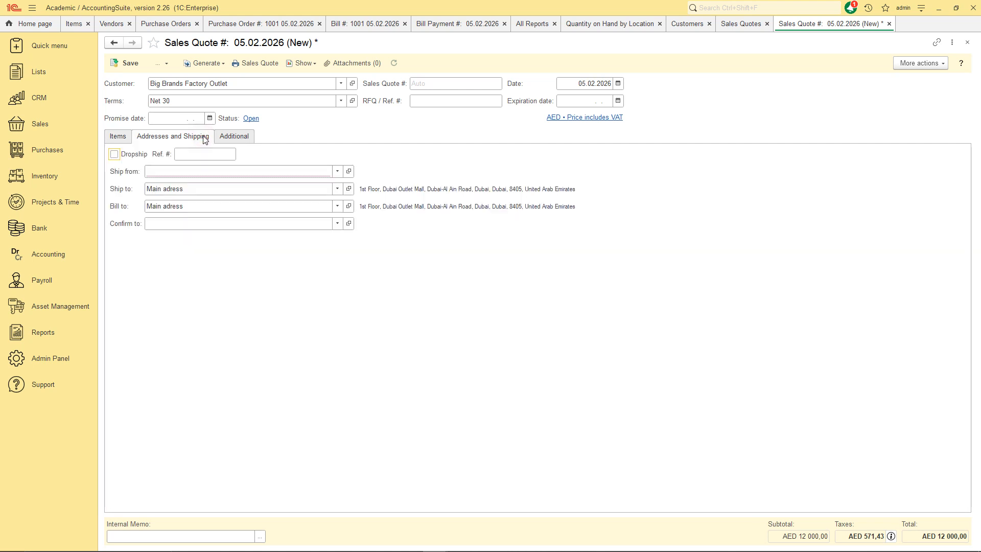
{"action": "left_click", "coordinate": [332, 172]}
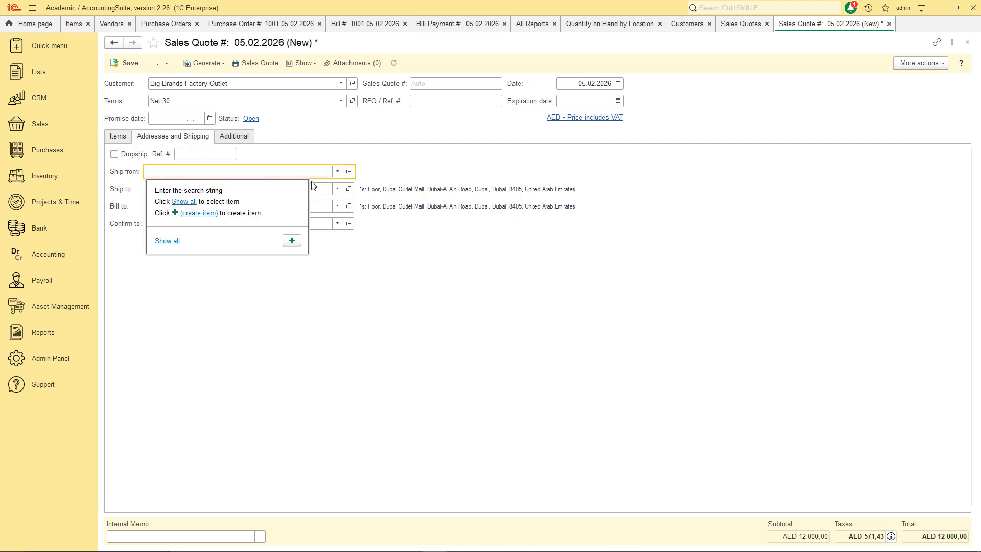
{"action": "left_click", "coordinate": [166, 241]}
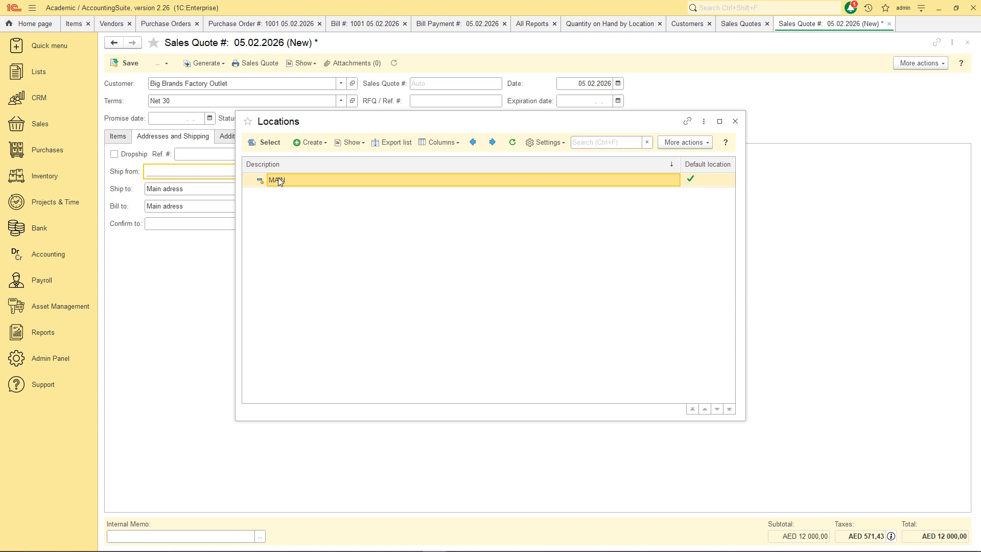
{"action": "left_click", "coordinate": [266, 142]}
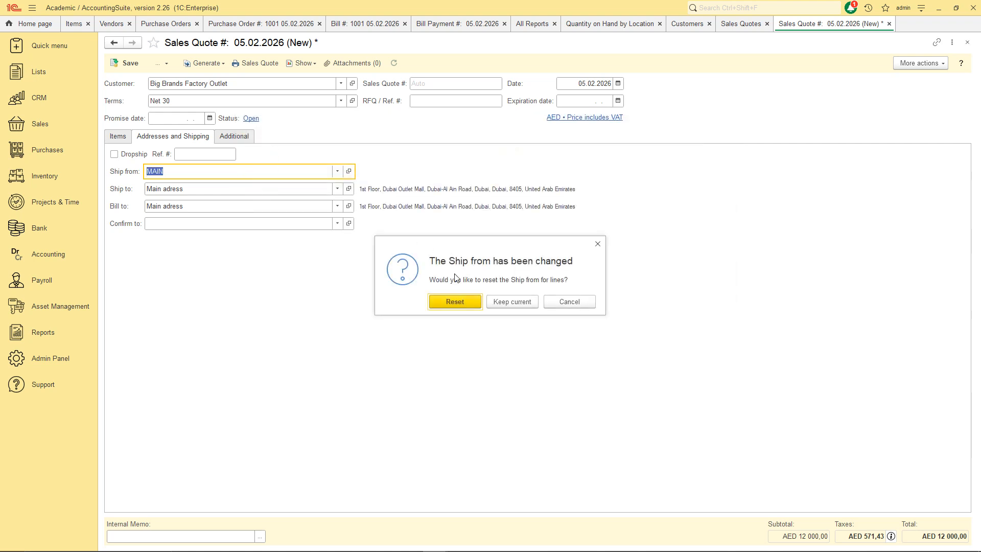
{"action": "left_click", "coordinate": [450, 302]}
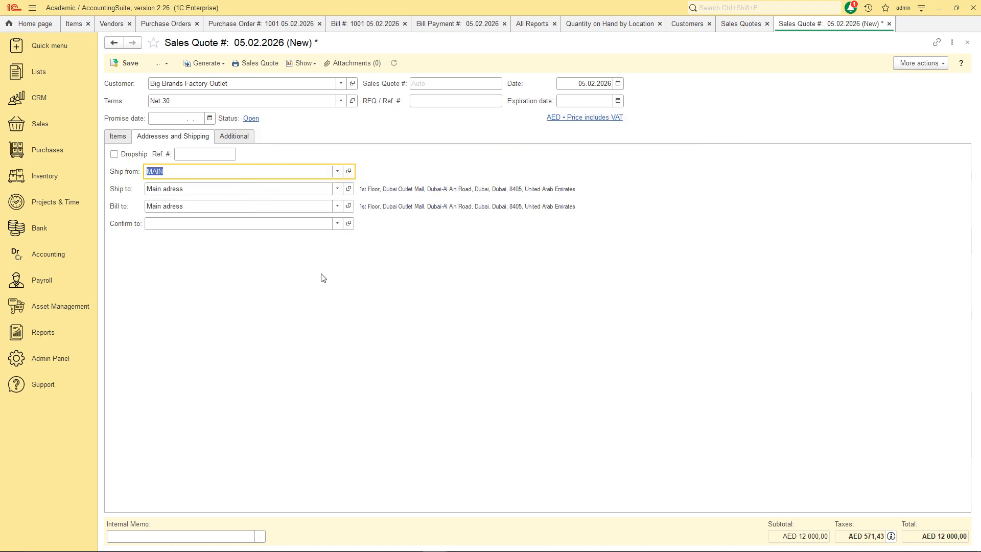
{"action": "left_click", "coordinate": [120, 137]}
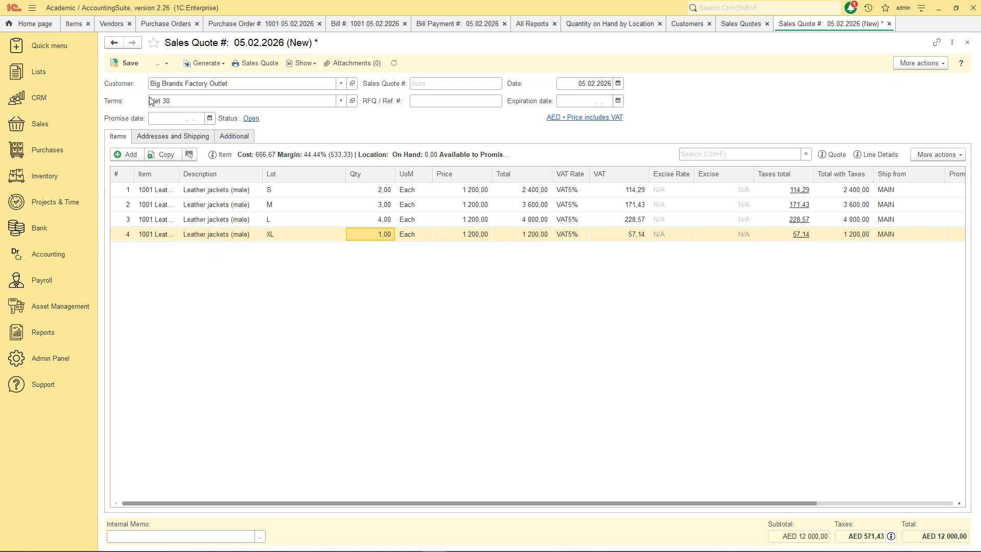
{"action": "left_click", "coordinate": [131, 63]}
Generate a sales order from quote 1001, check its addresses and additional details, and save it.
{"action": "left_click", "coordinate": [206, 63]}
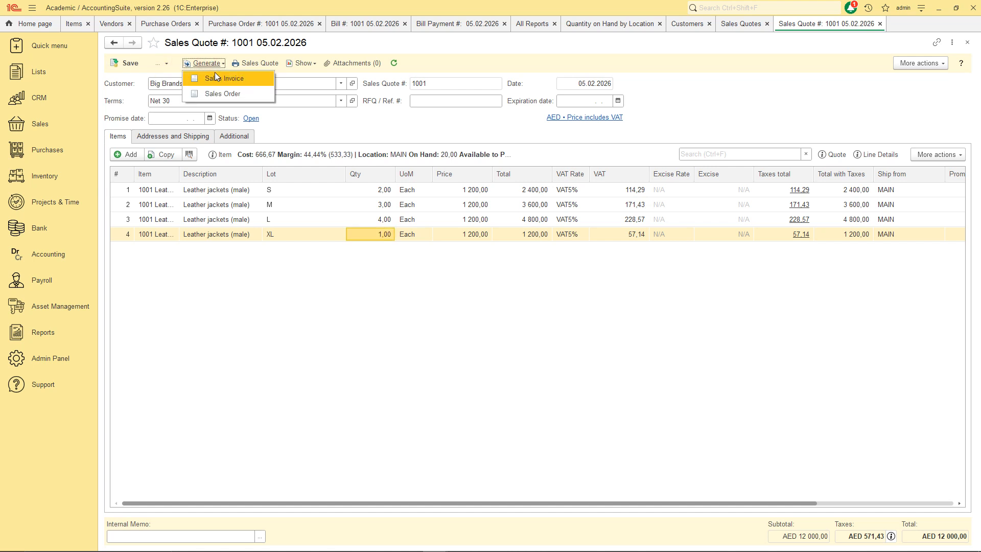
{"action": "left_click", "coordinate": [218, 94]}
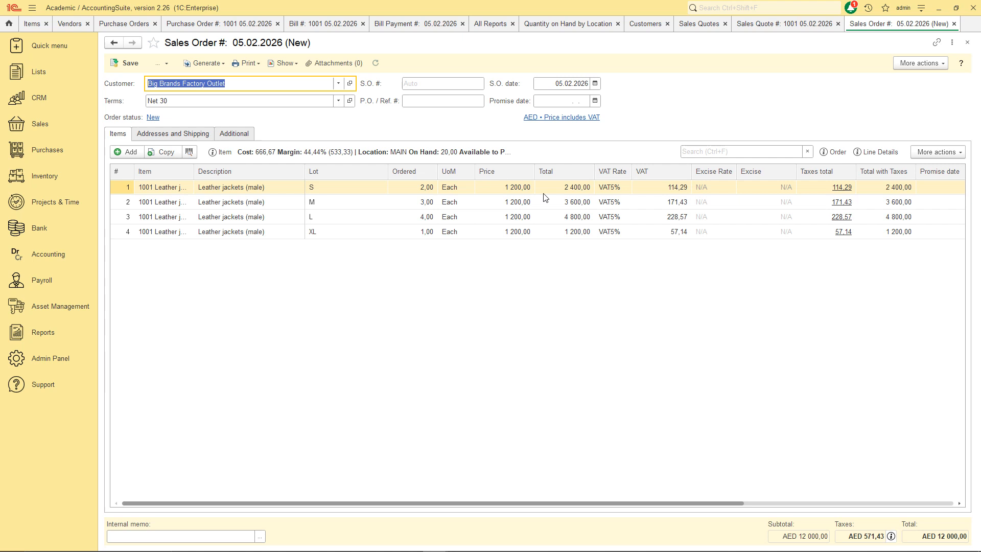
{"action": "left_click", "coordinate": [174, 135]}
{"action": "left_click", "coordinate": [237, 135]}
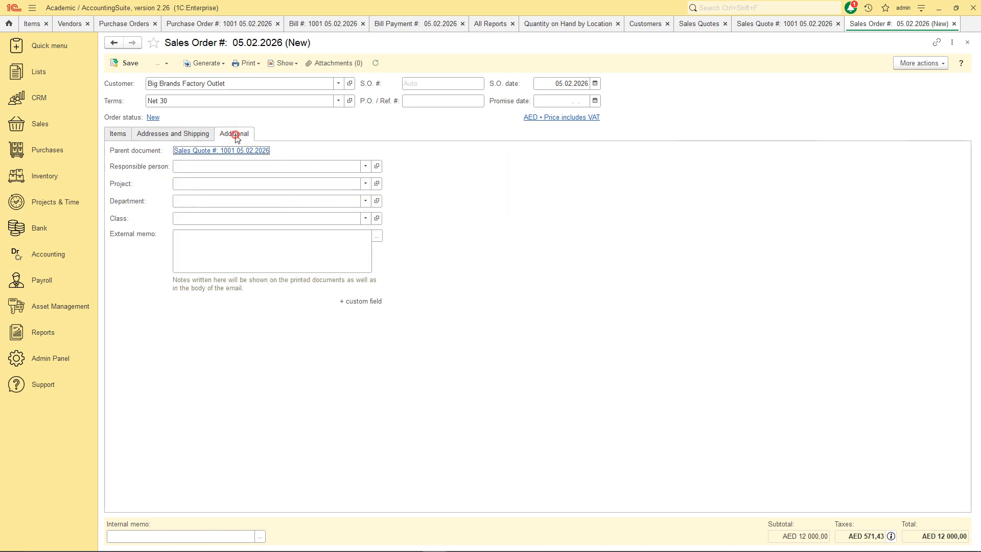
{"action": "left_click", "coordinate": [119, 135]}
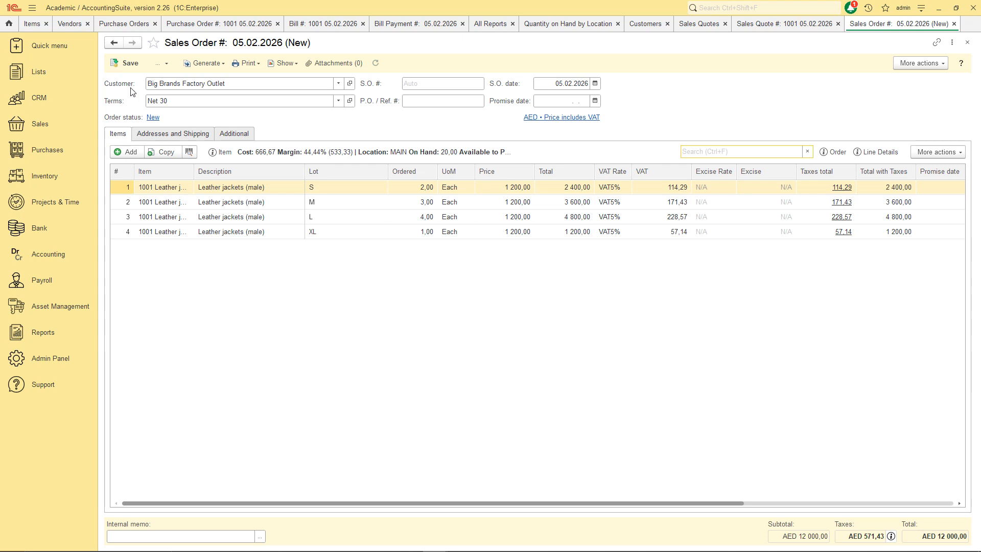
{"action": "left_click", "coordinate": [125, 65]}
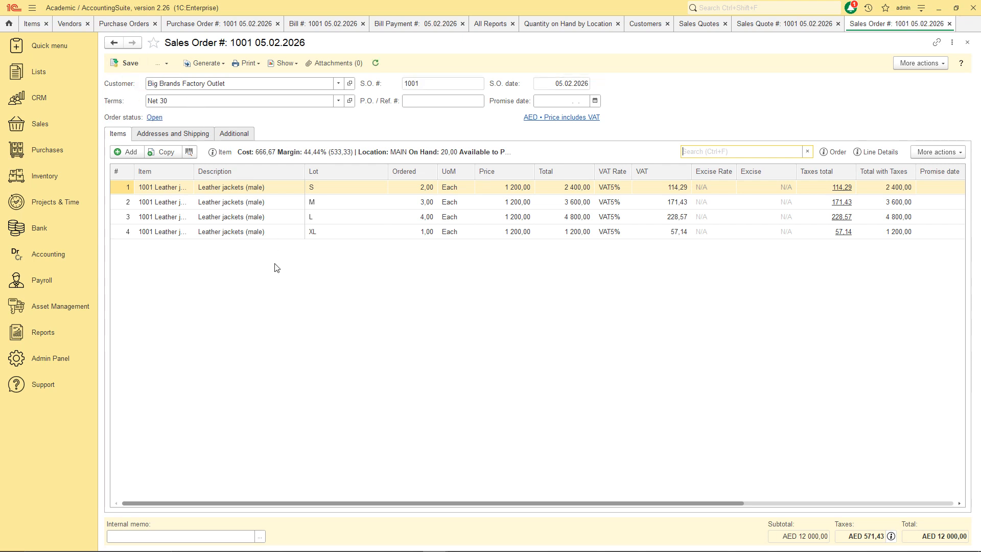
Run Inventory Stock Status by Item and highlight 10 on SO, 10 available, 20 on hand.
{"action": "left_click", "coordinate": [42, 333]}
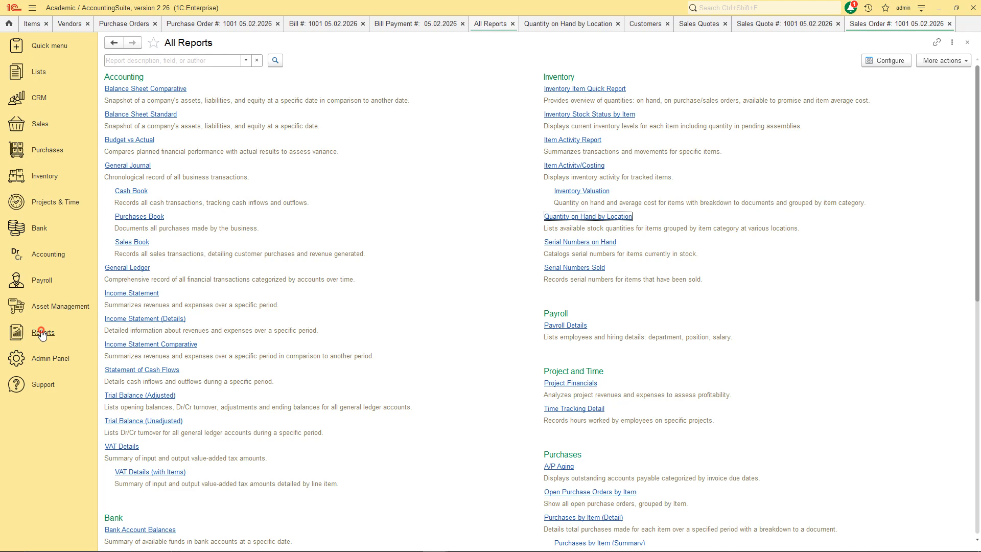
{"action": "left_click", "coordinate": [571, 117]}
{"action": "left_click", "coordinate": [135, 64]}
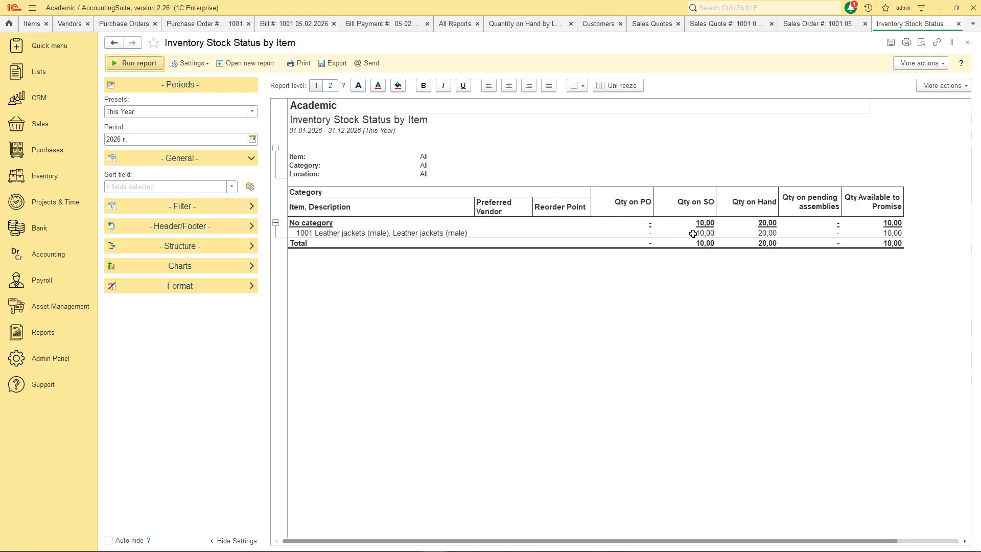
{"action": "left_click_drag", "start_coordinate": [693, 201], "coordinate": [690, 244]}
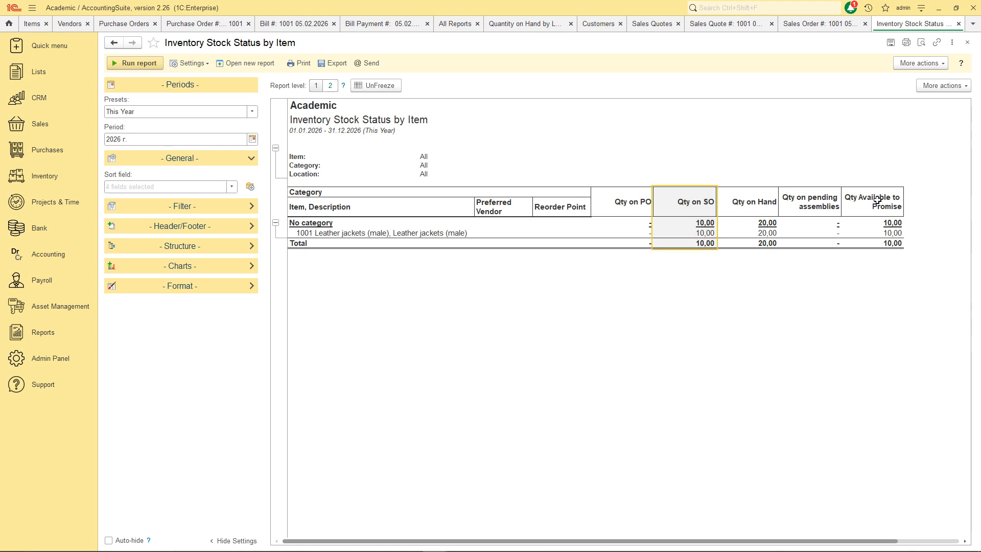
{"action": "left_click_drag", "start_coordinate": [881, 195], "coordinate": [876, 243]}
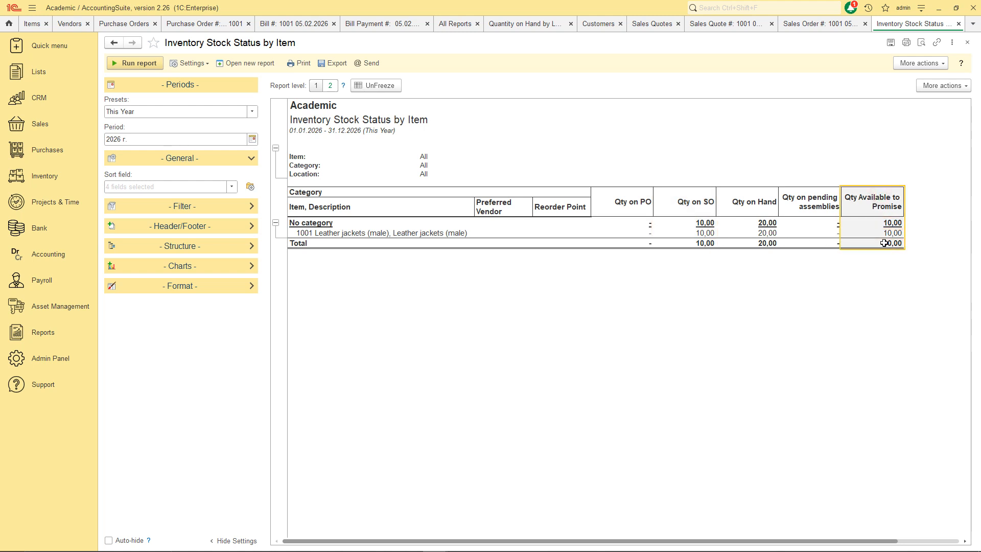
{"action": "left_click", "coordinate": [782, 272]}
{"action": "left_click_drag", "start_coordinate": [751, 202], "coordinate": [750, 244]}
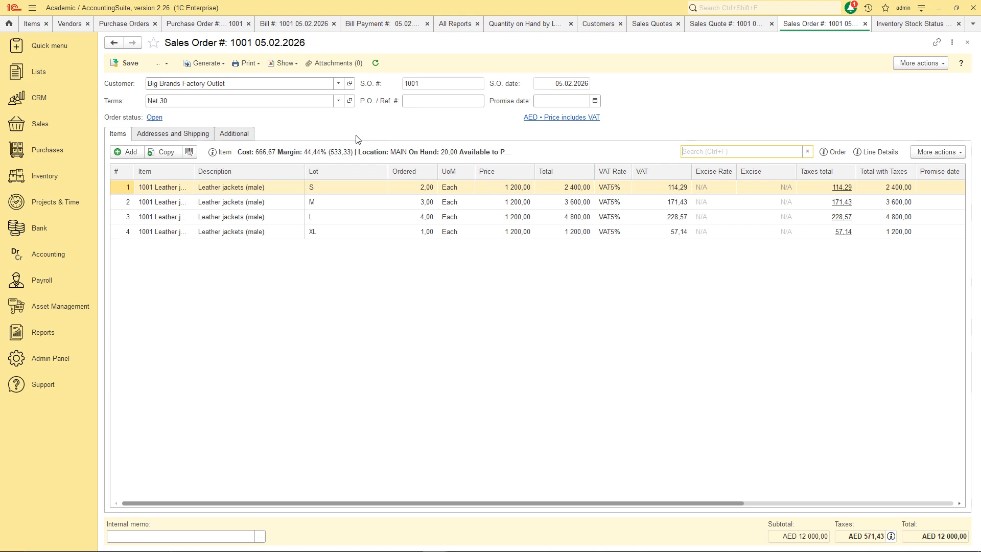
Generate a sales invoice from sales order 1001 and save it as invoice 1001.
{"action": "left_click", "coordinate": [214, 64]}
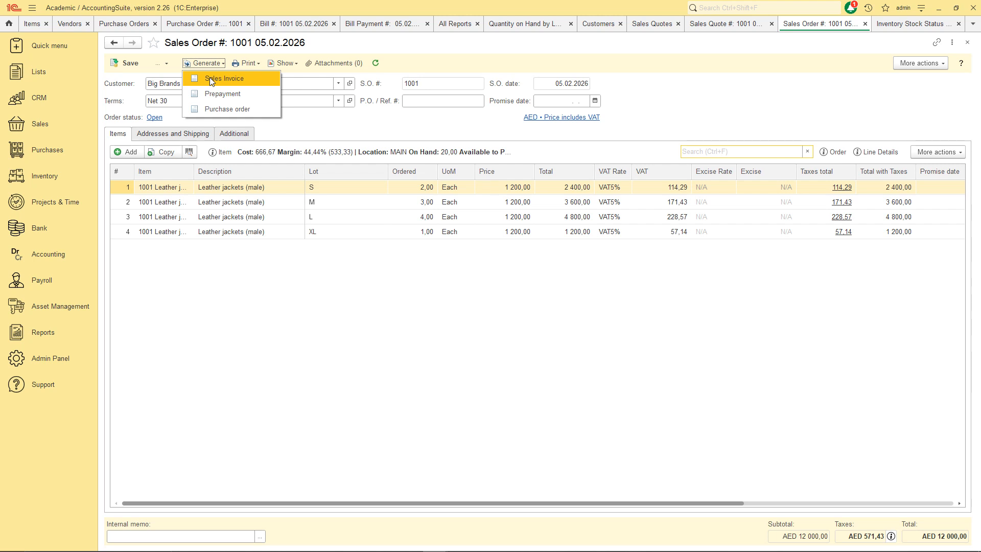
{"action": "left_click", "coordinate": [210, 77]}
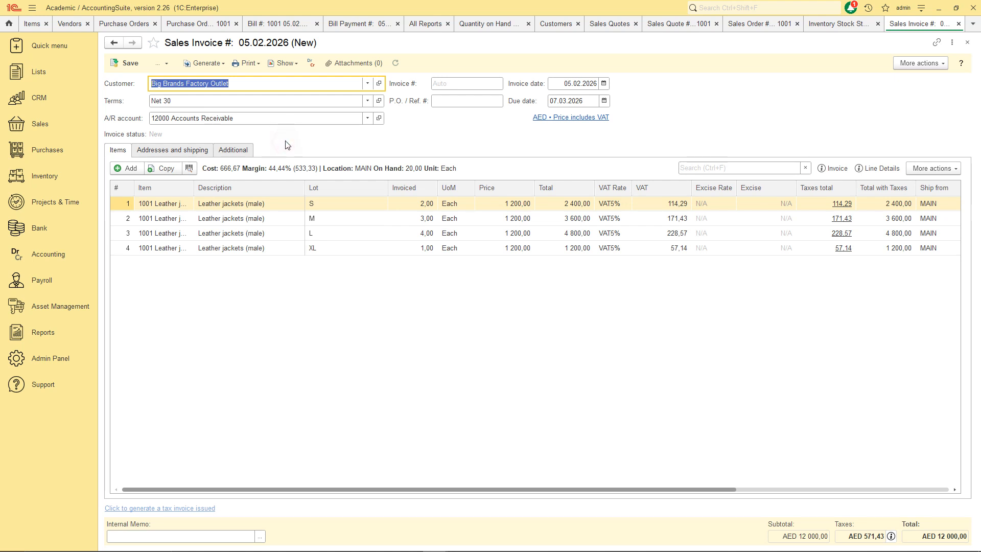
{"action": "left_click", "coordinate": [141, 63]}
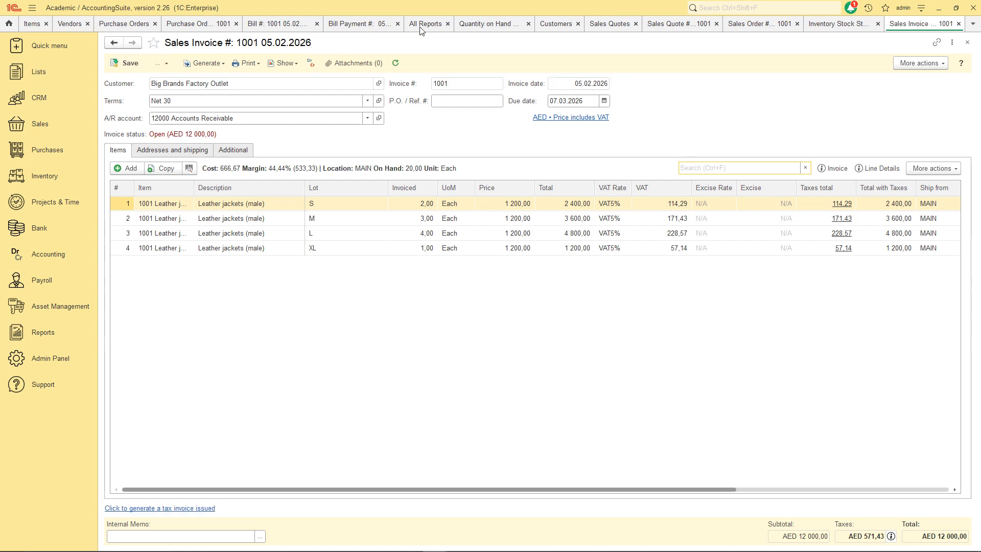
Rerun the Inventory Stock Status by Item report, confirming 10,00 on hand and none on sales order.
{"action": "left_click", "coordinate": [831, 26]}
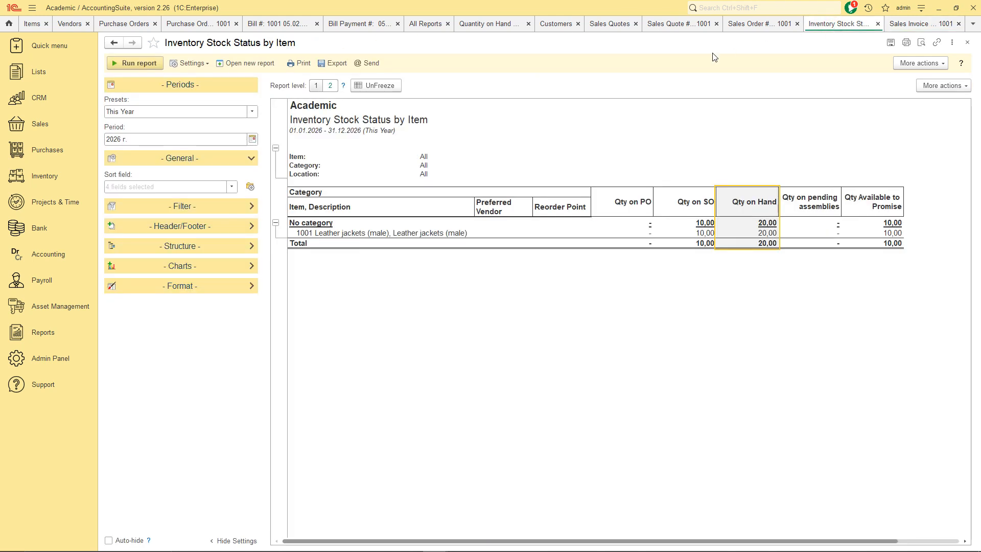
{"action": "left_click", "coordinate": [147, 64]}
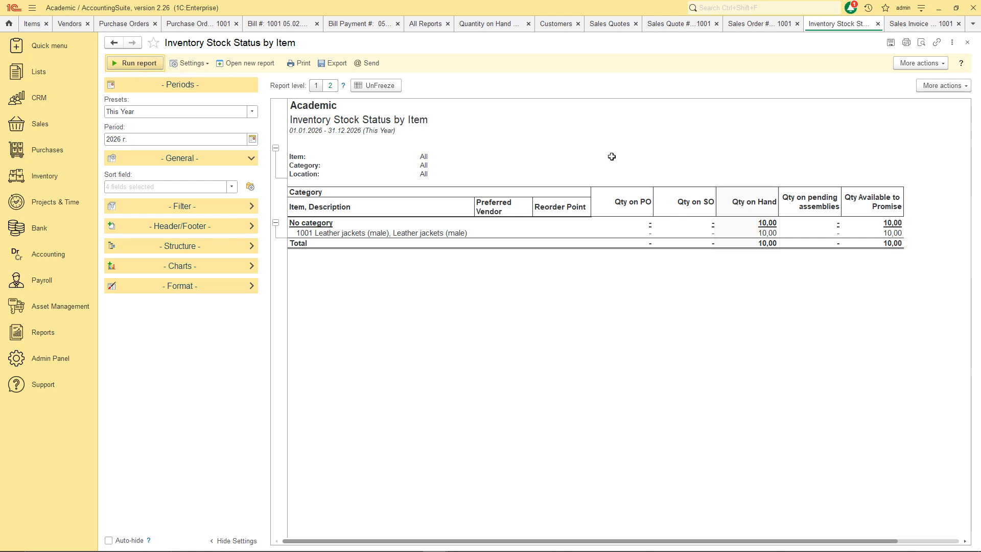
{"action": "left_click", "coordinate": [740, 212]}
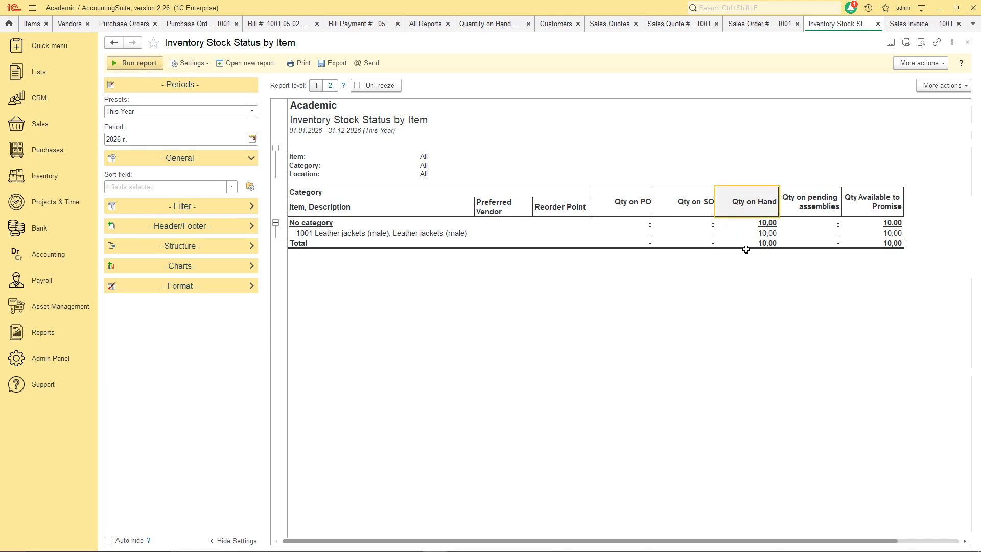
{"action": "left_click_drag", "start_coordinate": [866, 202], "coordinate": [874, 243]}
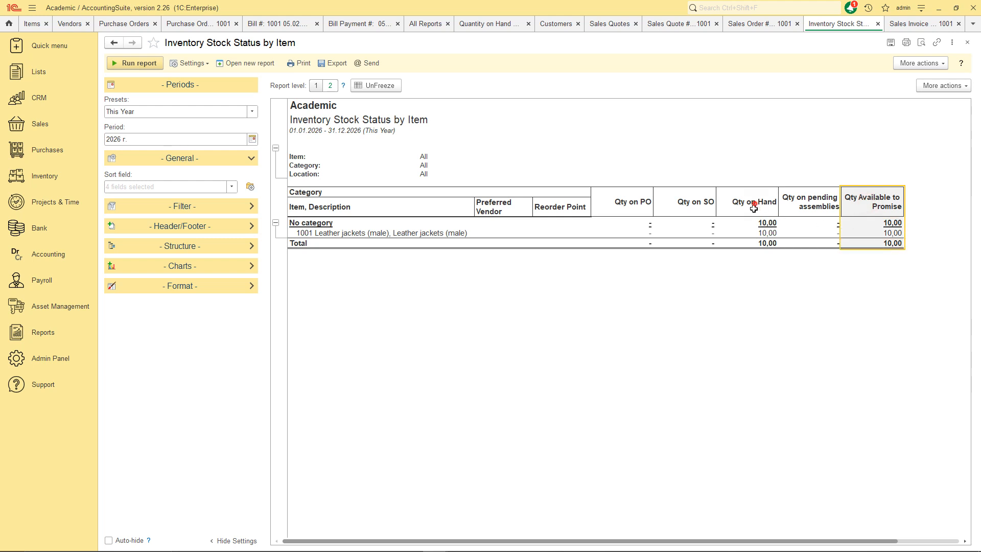
{"action": "left_click_drag", "start_coordinate": [751, 206], "coordinate": [756, 243]}
Return to Sales Invoice 1001 and list the documents it can generate.
{"action": "left_click", "coordinate": [719, 137]}
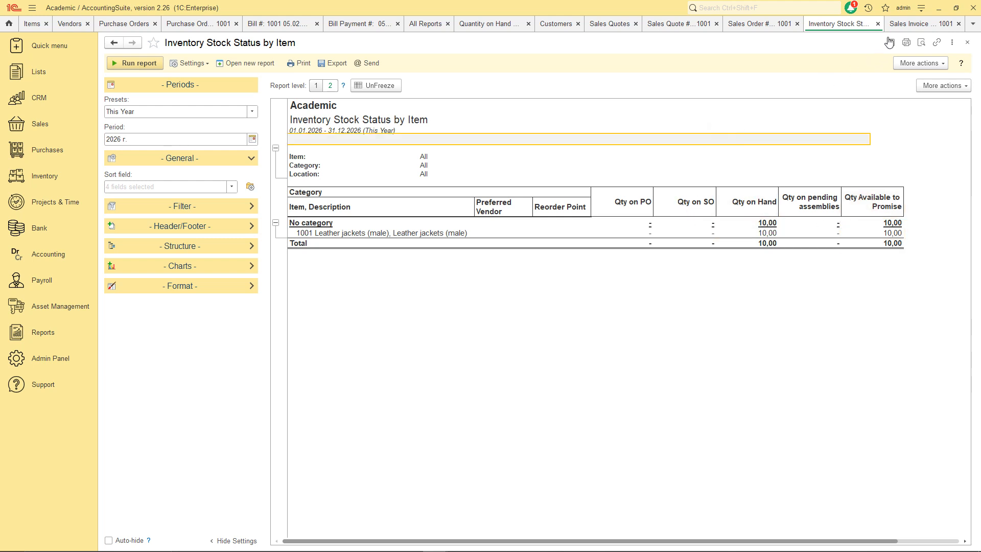
{"action": "left_click", "coordinate": [899, 24]}
{"action": "left_click", "coordinate": [205, 63]}
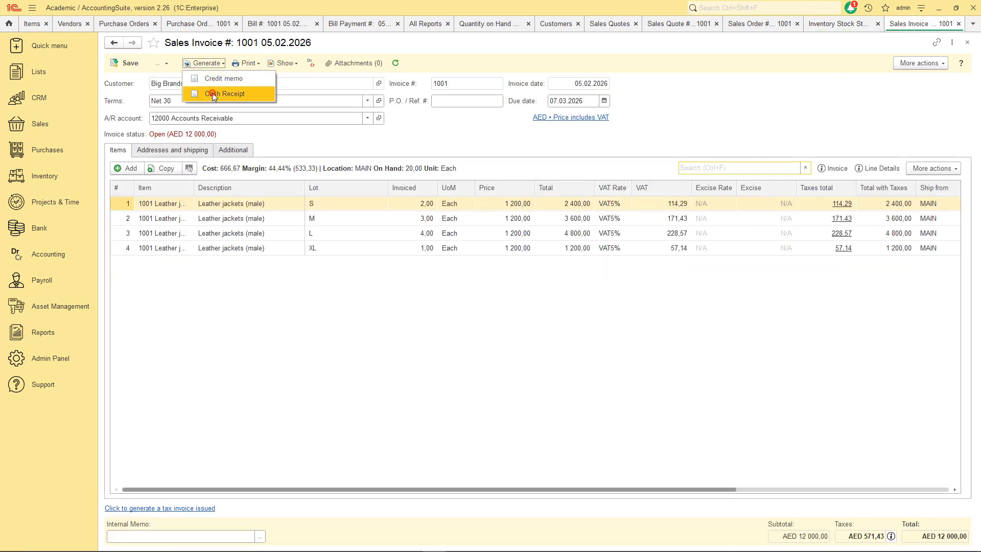
Create a cash receipt for Invoice 1001 paid by bank transfer into Dubai ADCB Bank.
{"action": "left_click", "coordinate": [214, 94]}
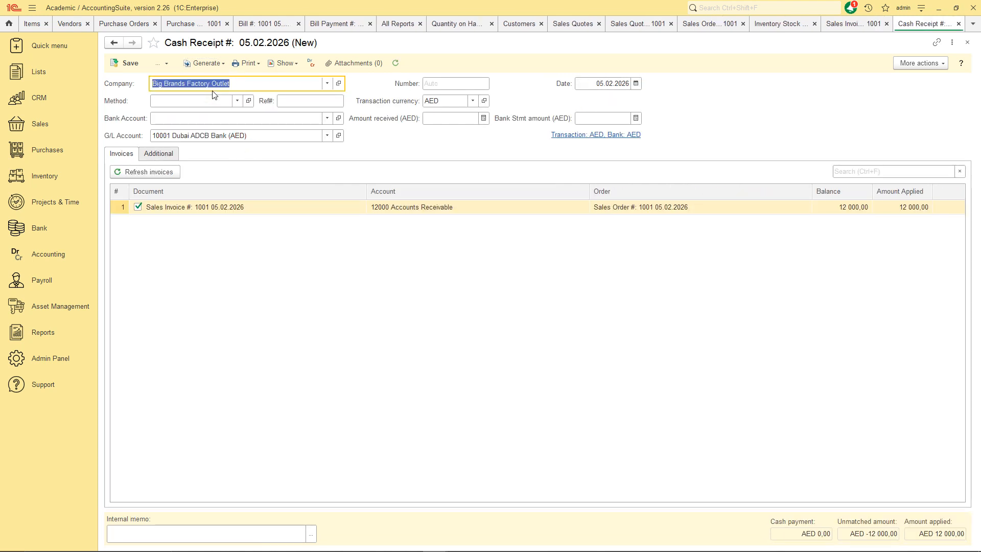
{"action": "left_click", "coordinate": [213, 100]}
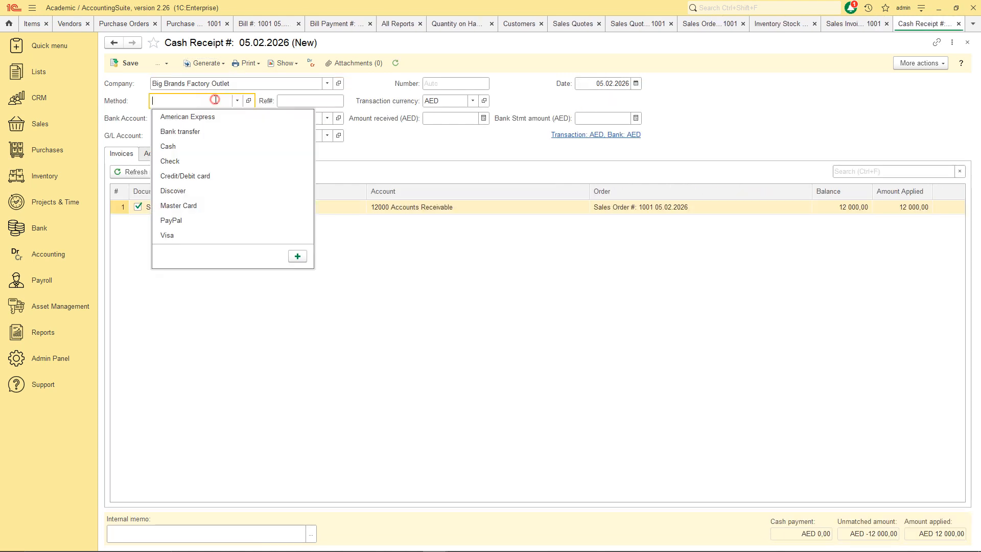
{"action": "left_click", "coordinate": [208, 125]}
{"action": "left_click", "coordinate": [209, 118]}
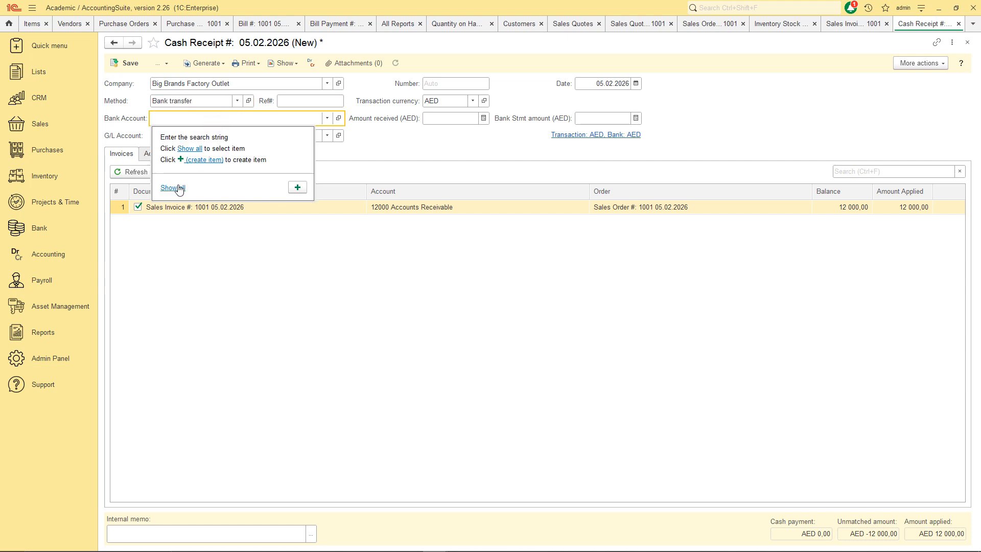
{"action": "left_click", "coordinate": [179, 189]}
{"action": "left_click", "coordinate": [281, 182]}
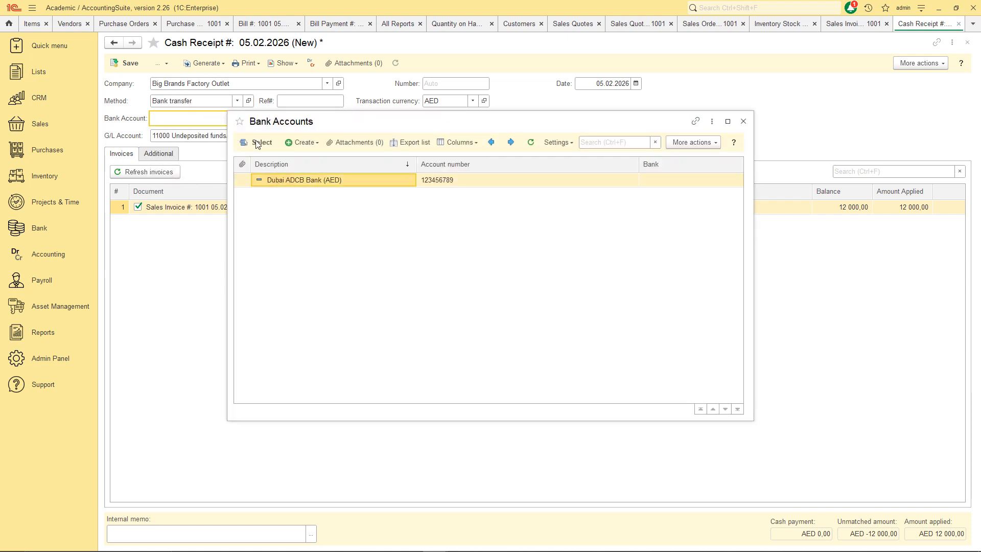
{"action": "left_click", "coordinate": [259, 143]}
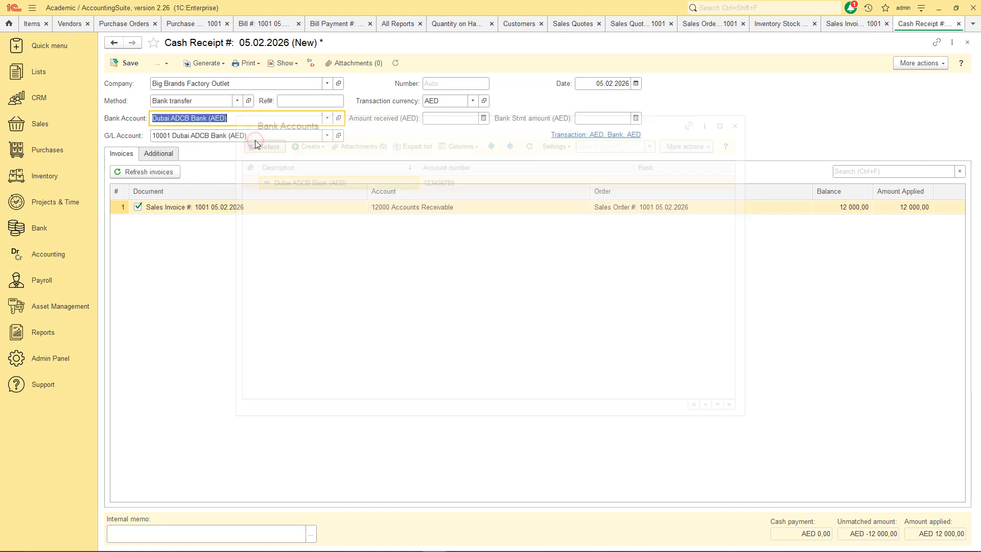
Enter 12 000 as the amount received and save Cash Receipt 1001.
{"action": "left_click", "coordinate": [462, 117]}
{"action": "type", "text": "12 000,00"}
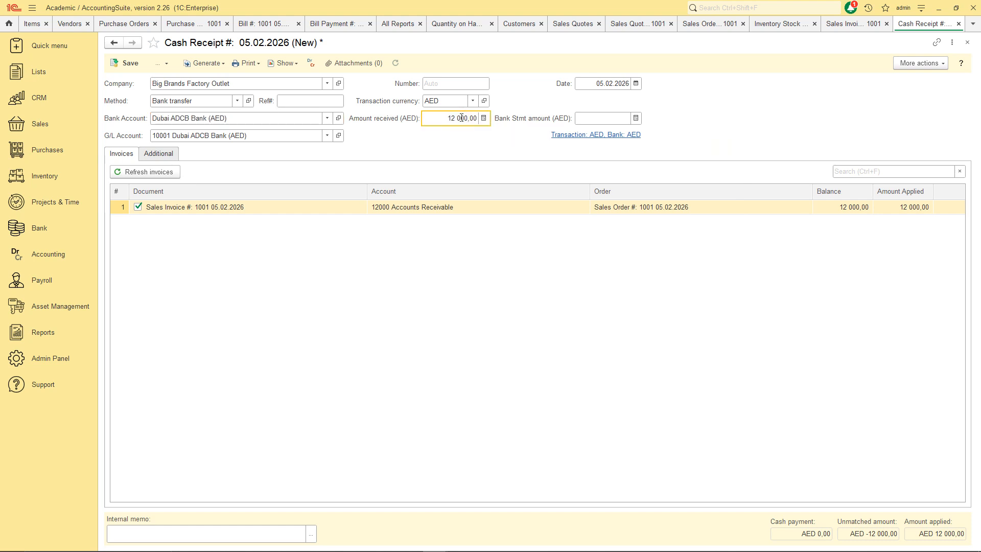
{"action": "left_click", "coordinate": [451, 151]}
{"action": "left_click", "coordinate": [130, 63]}
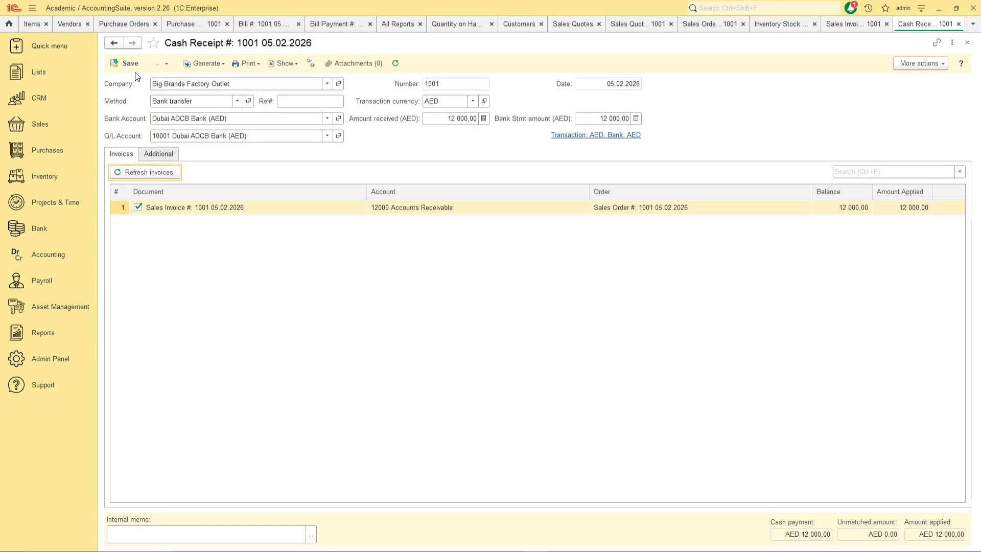
{"action": "left_click", "coordinate": [40, 333]}
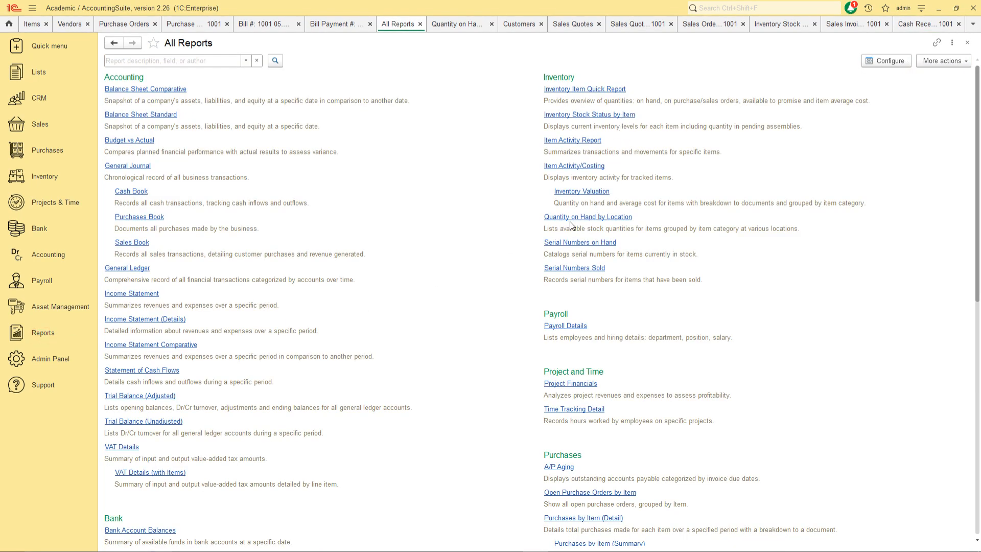
Run Quantity on Hand by Location and check the MAIN lots: L 1, M 2, S 3, XL 4, total 10,00.
{"action": "left_click", "coordinate": [545, 216]}
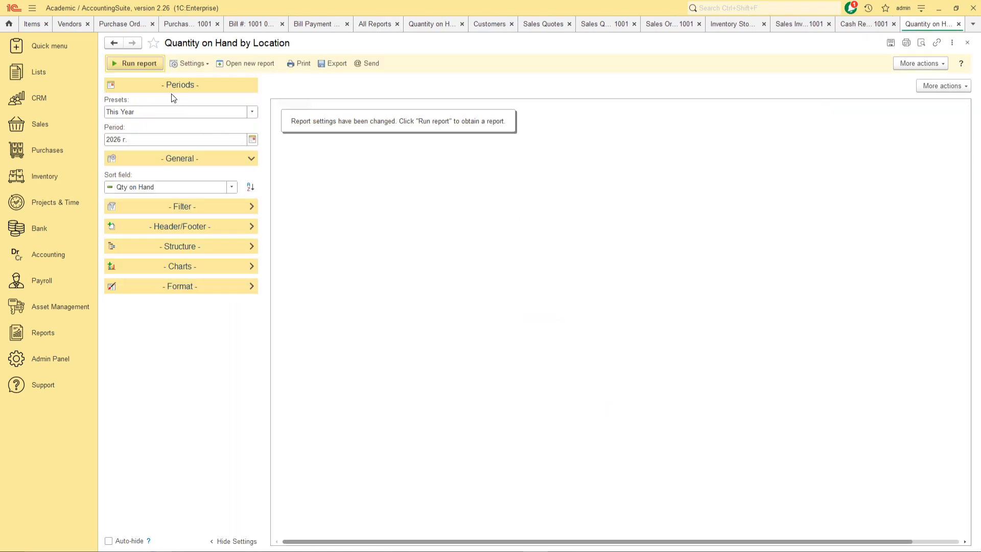
{"action": "left_click", "coordinate": [140, 63]}
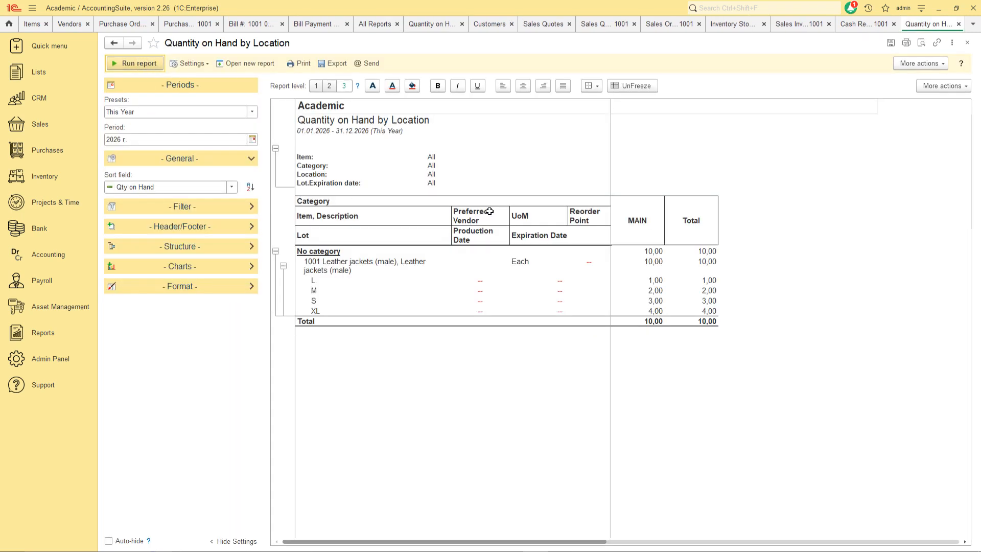
{"action": "left_click", "coordinate": [313, 279]}
{"action": "left_click", "coordinate": [649, 278]}
{"action": "left_click", "coordinate": [314, 293]}
{"action": "left_click", "coordinate": [648, 290]}
{"action": "left_click", "coordinate": [314, 302]}
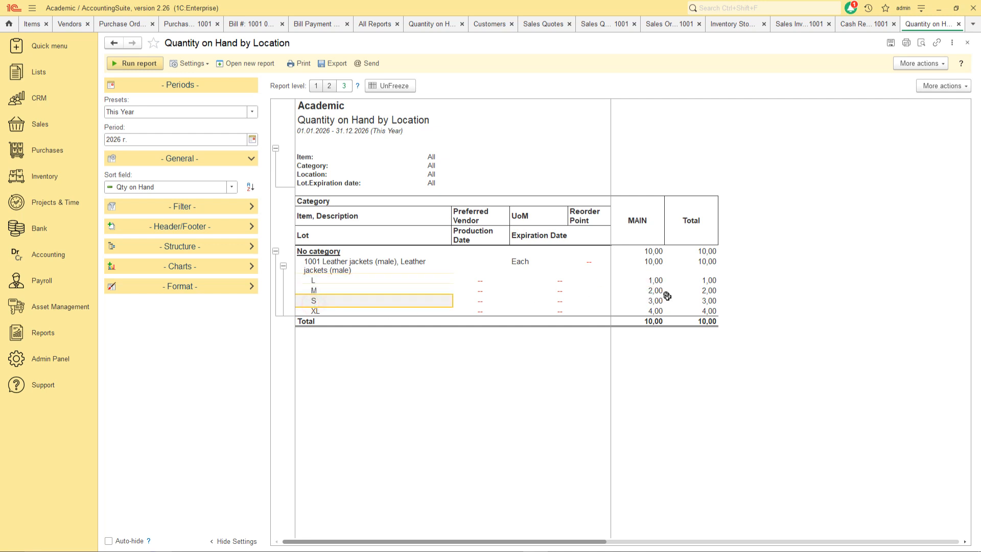
{"action": "left_click", "coordinate": [652, 300]}
{"action": "left_click", "coordinate": [322, 311]}
{"action": "left_click", "coordinate": [649, 310]}
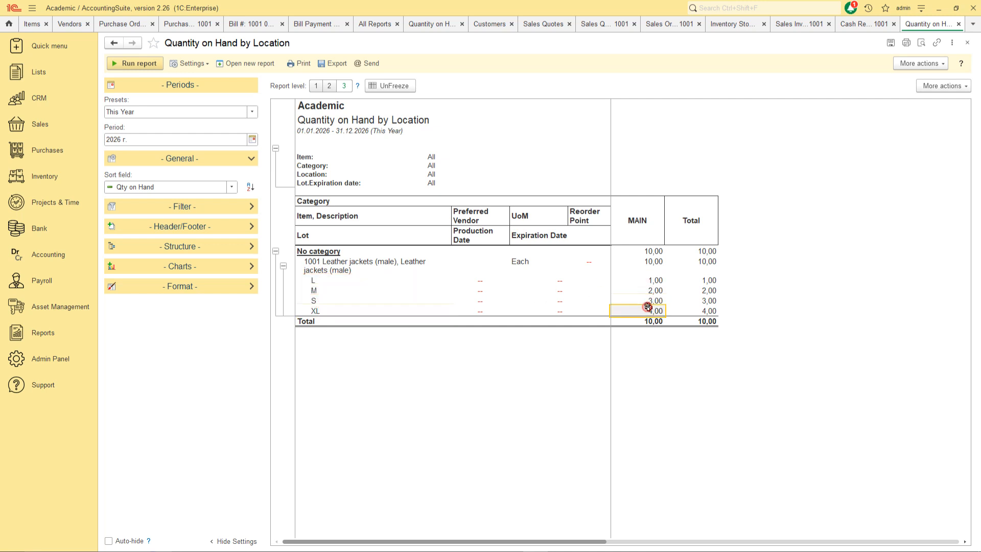
{"action": "left_click", "coordinate": [708, 320]}
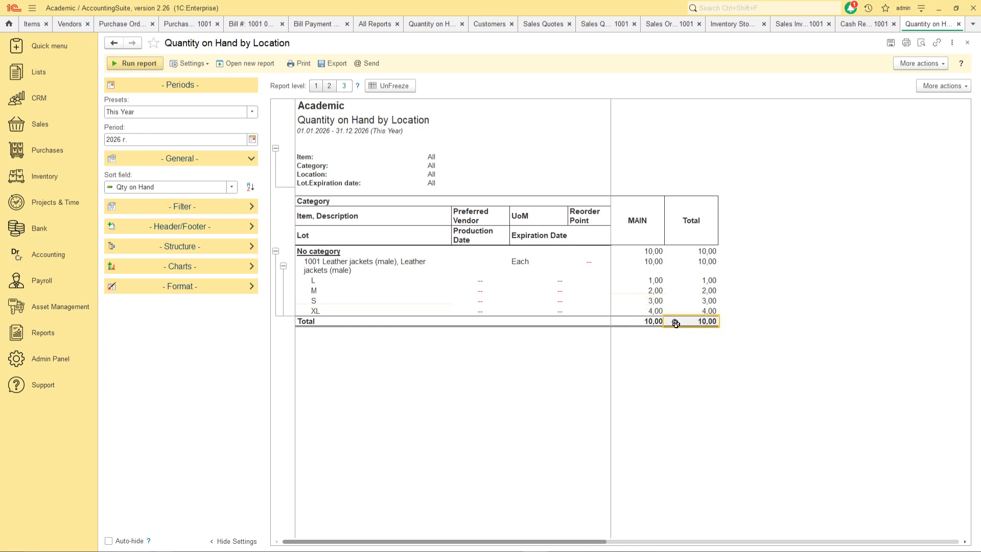
Run the A/R Aging report with the All Dates preset and scroll across its blank aging columns.
{"action": "left_click", "coordinate": [40, 334]}
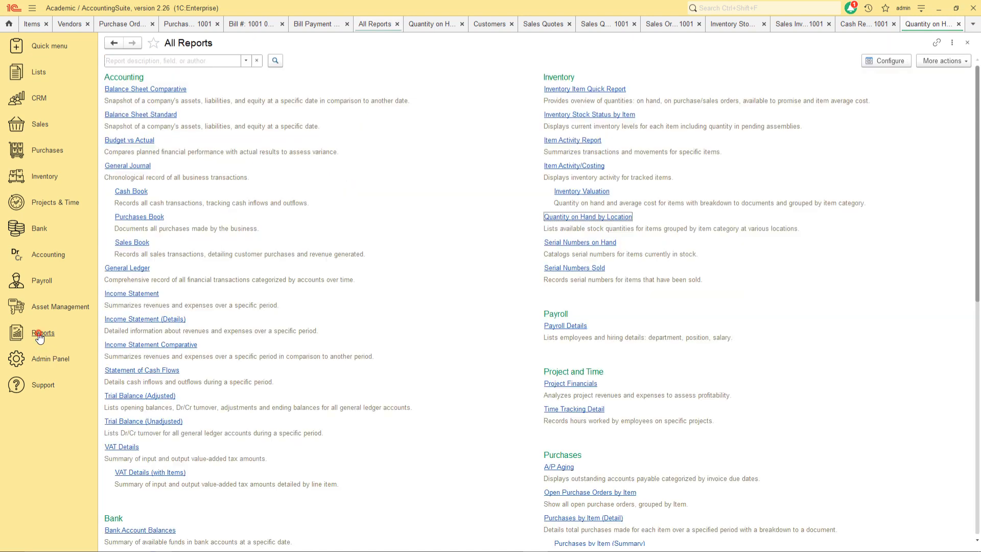
{"action": "scroll", "coordinate": [658, 387], "scroll_direction": "down", "scroll_amount": 5}
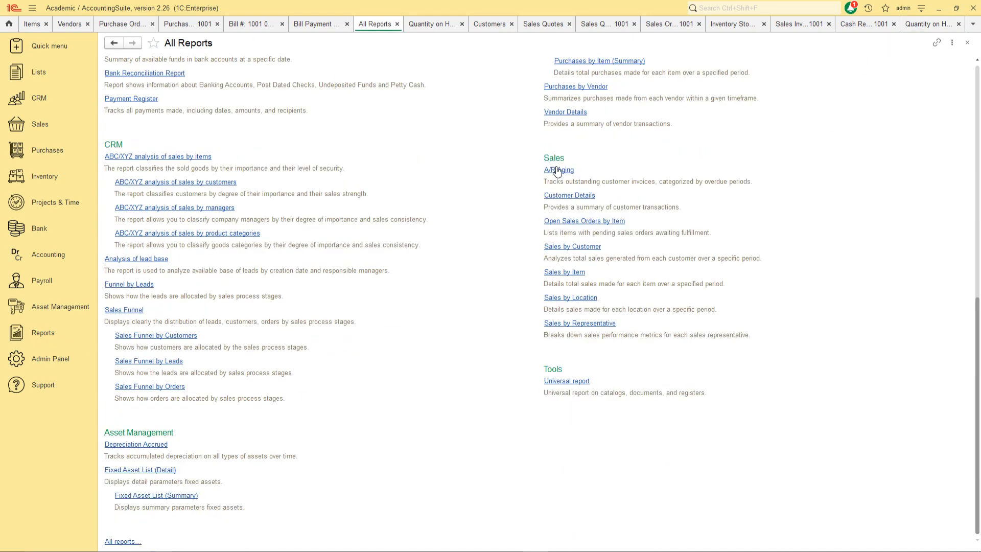
{"action": "left_click", "coordinate": [557, 170]}
{"action": "left_click", "coordinate": [192, 111]}
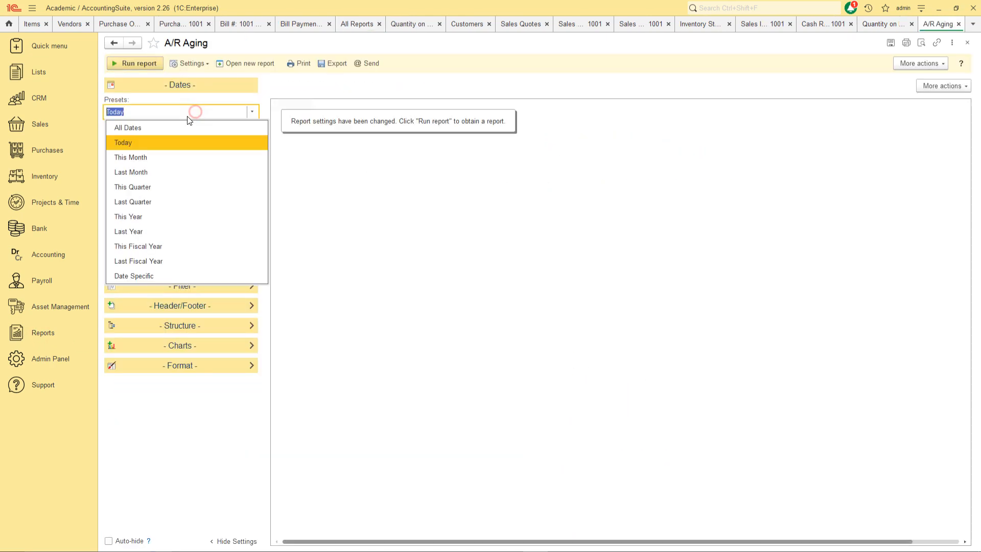
{"action": "left_click", "coordinate": [159, 126]}
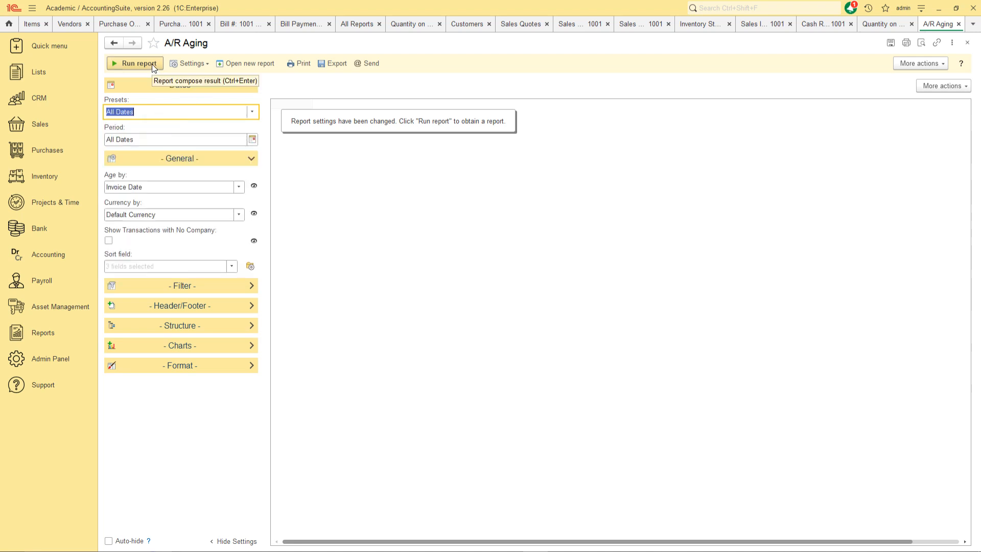
{"action": "left_click", "coordinate": [155, 66]}
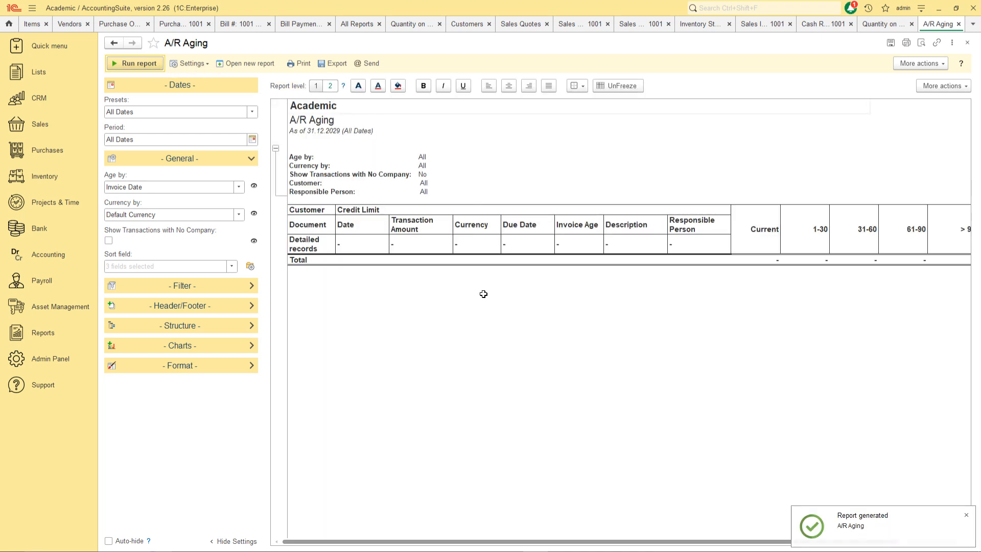
{"action": "left_click", "coordinate": [361, 541]}
{"action": "left_click_drag", "start_coordinate": [367, 544], "coordinate": [343, 544]}
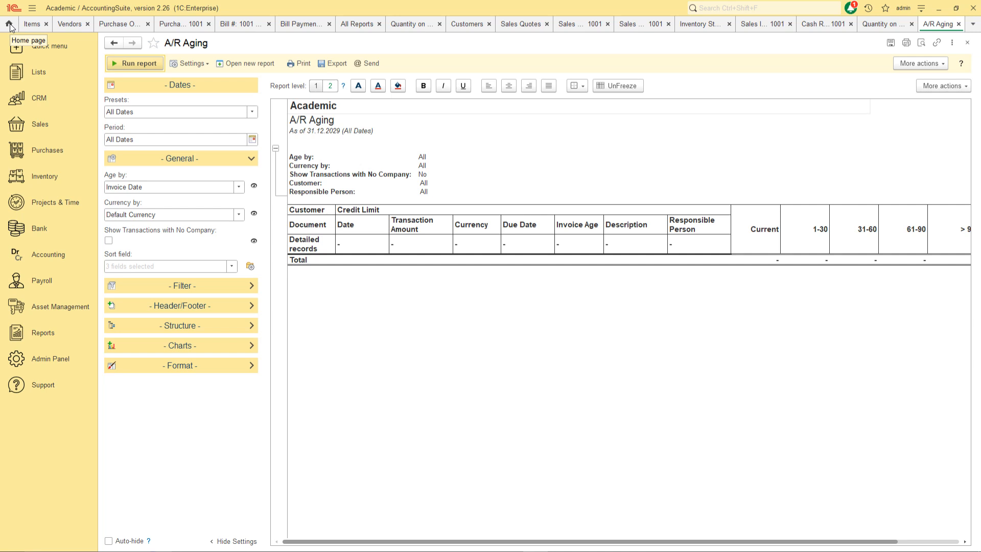
Review dashboard charts and A/R balances for La Larerie, First UAE Distributor and Big Brands Factory Outlet.
{"action": "left_click", "coordinate": [9, 24]}
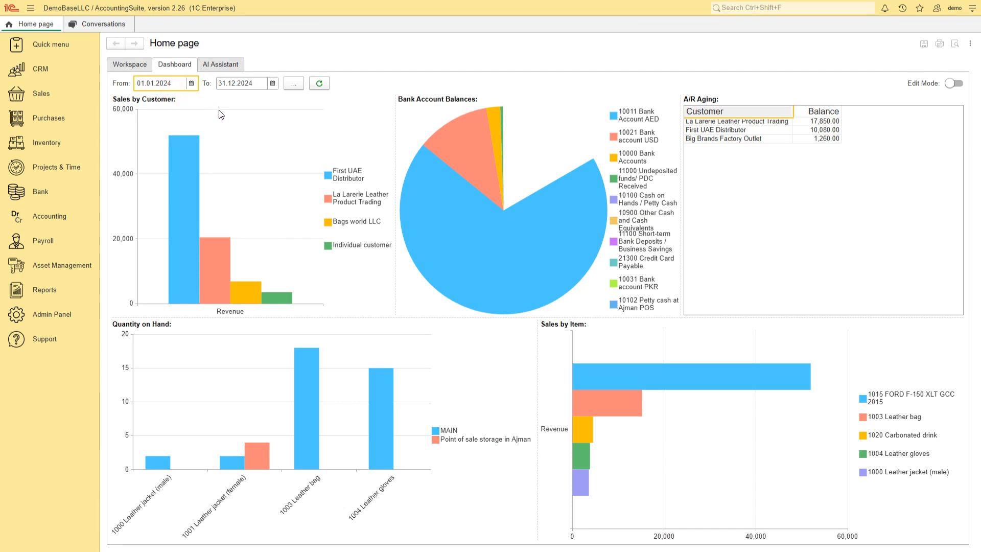
{"action": "mouse_move", "coordinate": [216, 260]}
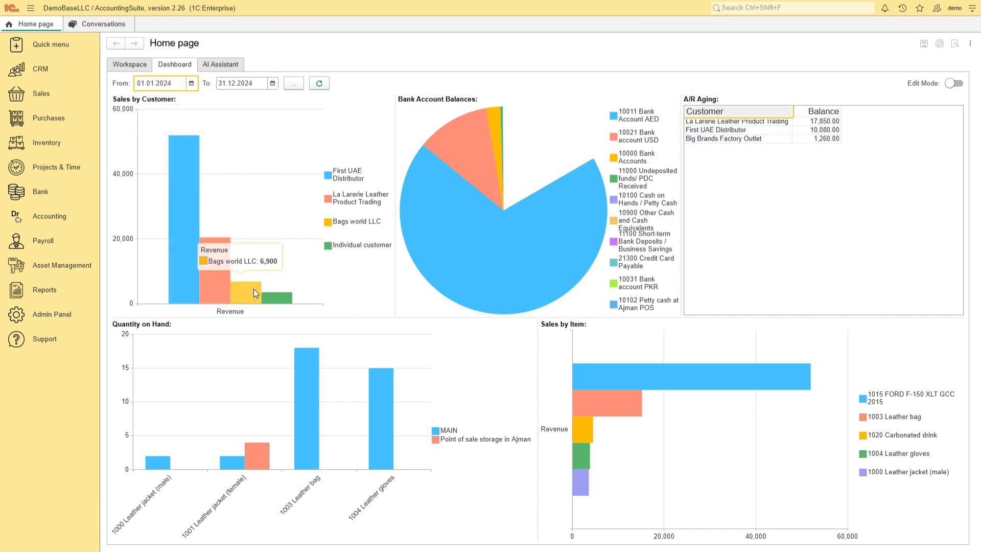
{"action": "mouse_move", "coordinate": [281, 296]}
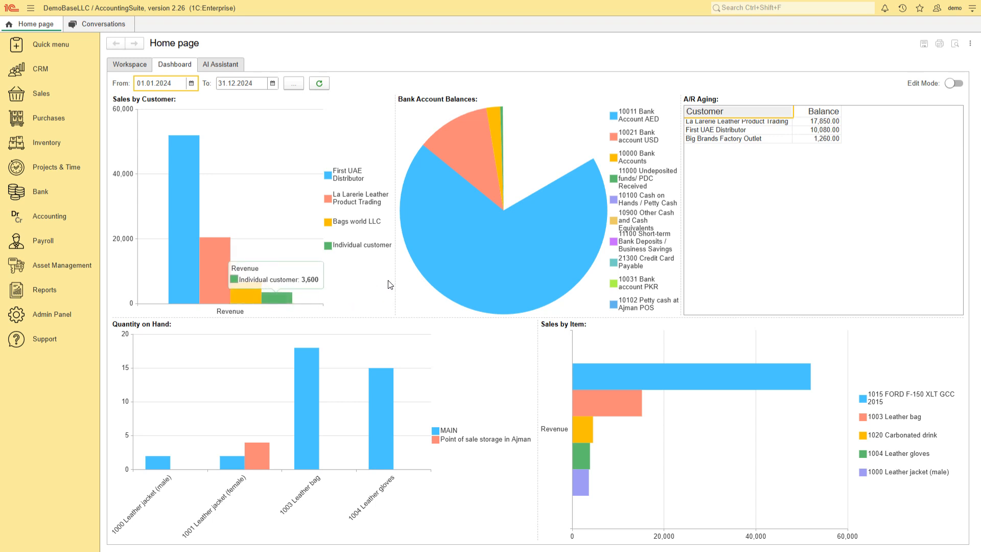
{"action": "mouse_move", "coordinate": [464, 165]}
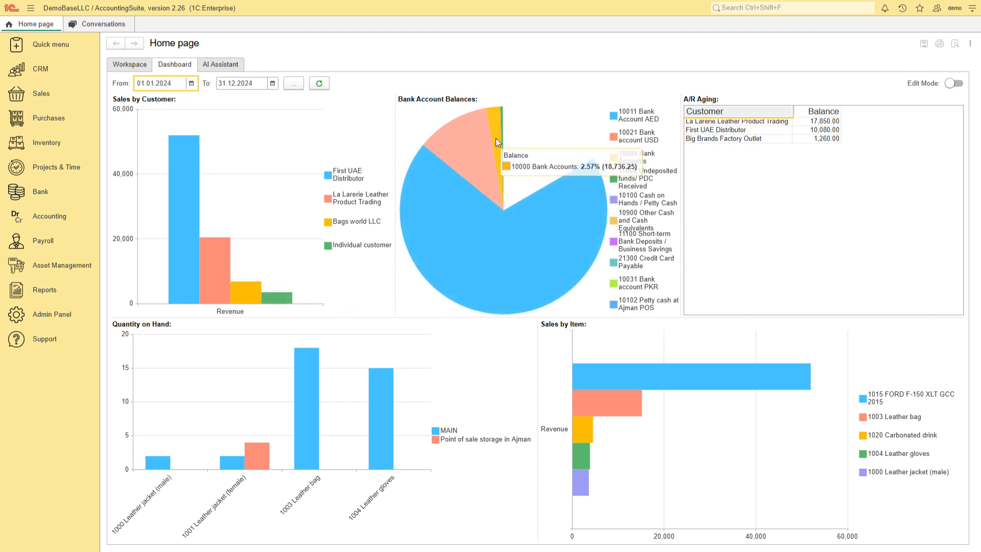
{"action": "left_click", "coordinate": [719, 121]}
{"action": "left_click", "coordinate": [720, 130]}
{"action": "left_click", "coordinate": [718, 139]}
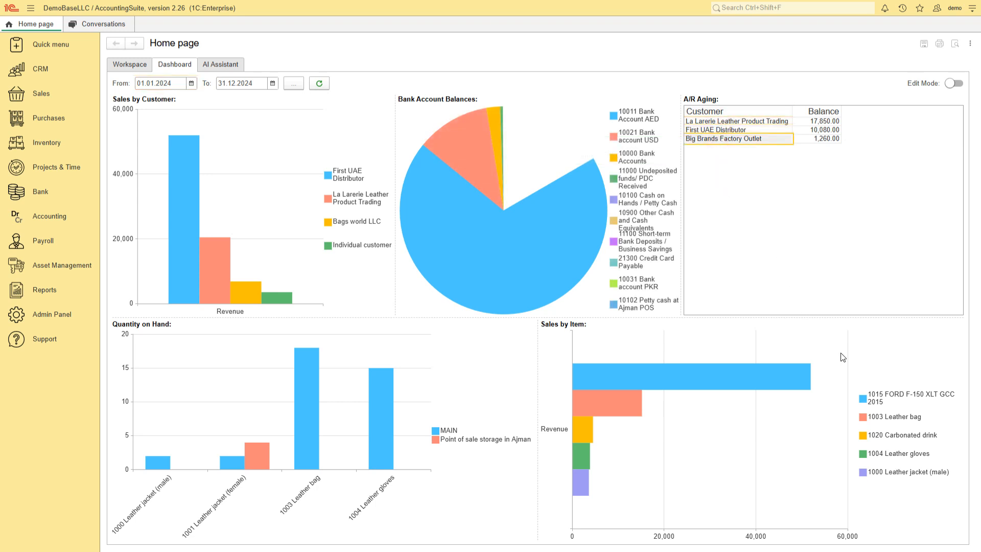
{"action": "mouse_move", "coordinate": [619, 409]}
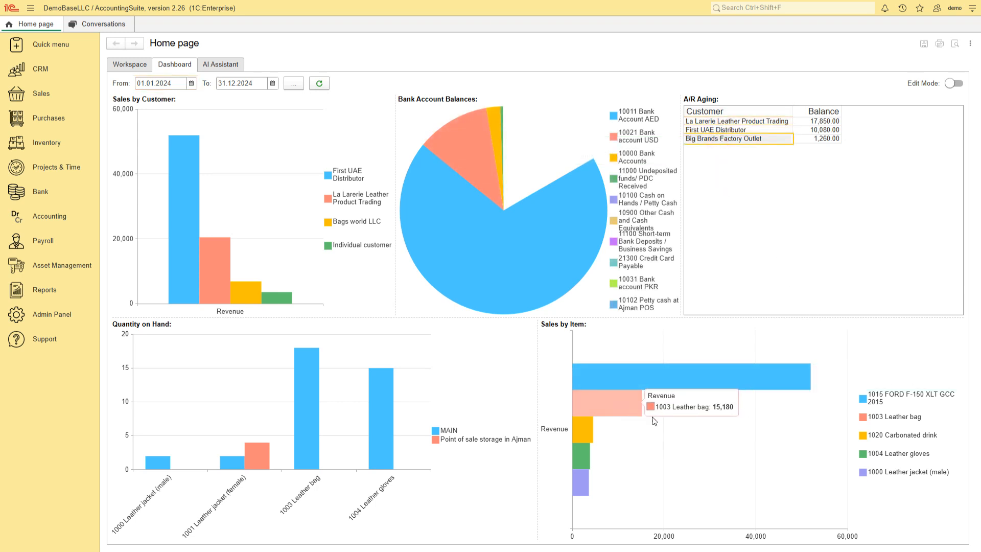
Generate tax invoice received 1002 for Bill 1001, with VAT AED 666,68.
{"action": "mouse_move", "coordinate": [585, 461]}
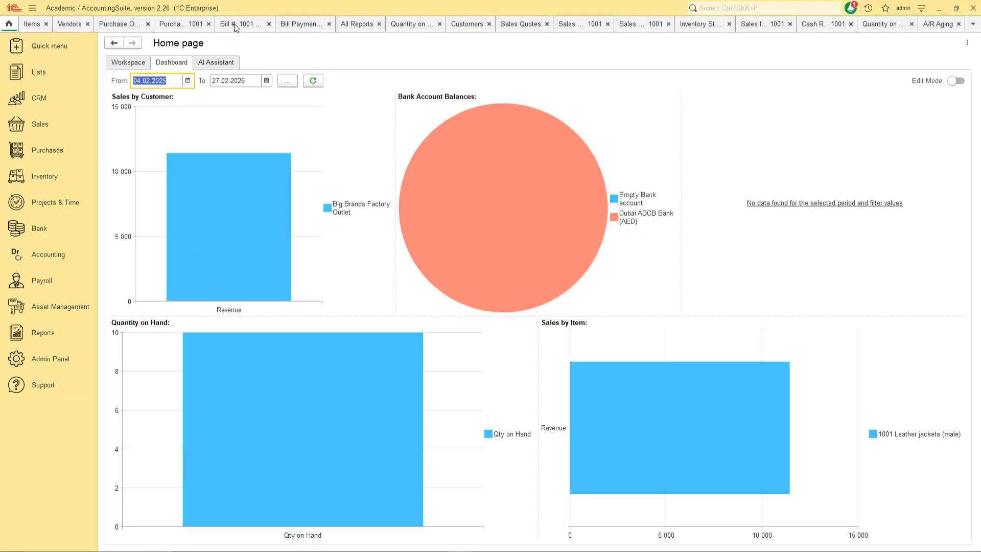
{"action": "left_click", "coordinate": [235, 22]}
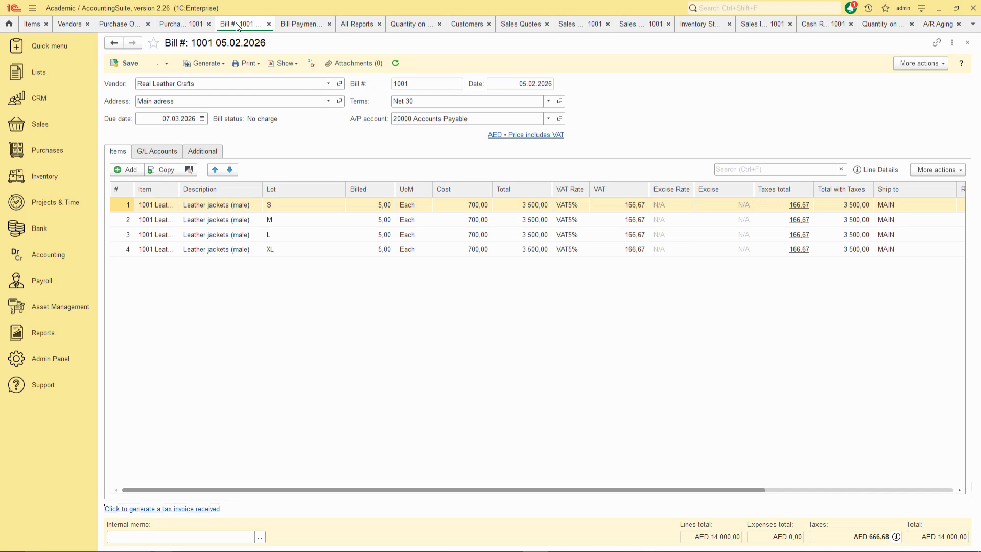
{"action": "left_click", "coordinate": [174, 509]}
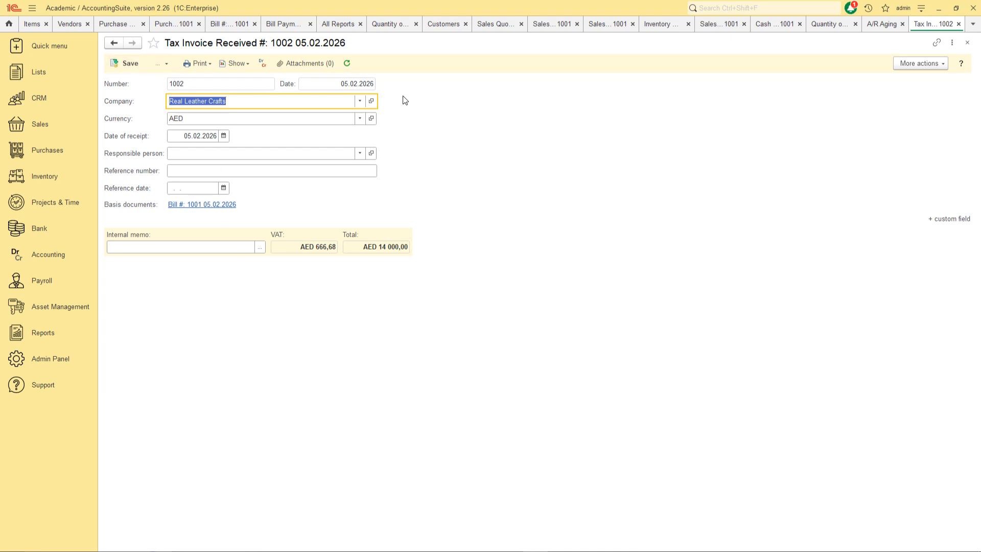
Generate and save tax invoice issued 1002 for Sales Invoice 1001, with VAT AED 571,43.
{"action": "left_click", "coordinate": [712, 23]}
{"action": "left_click", "coordinate": [147, 508]}
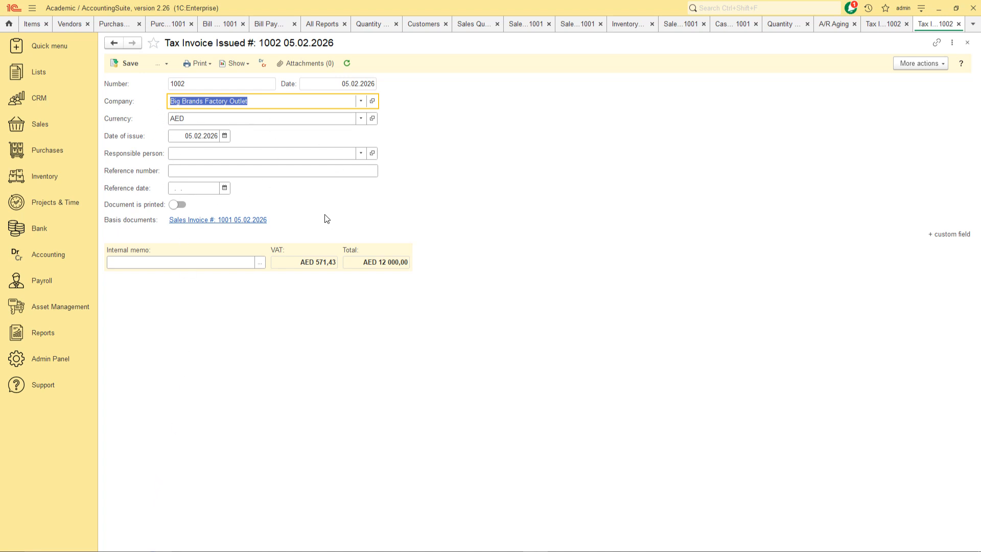
{"action": "left_click", "coordinate": [317, 261]}
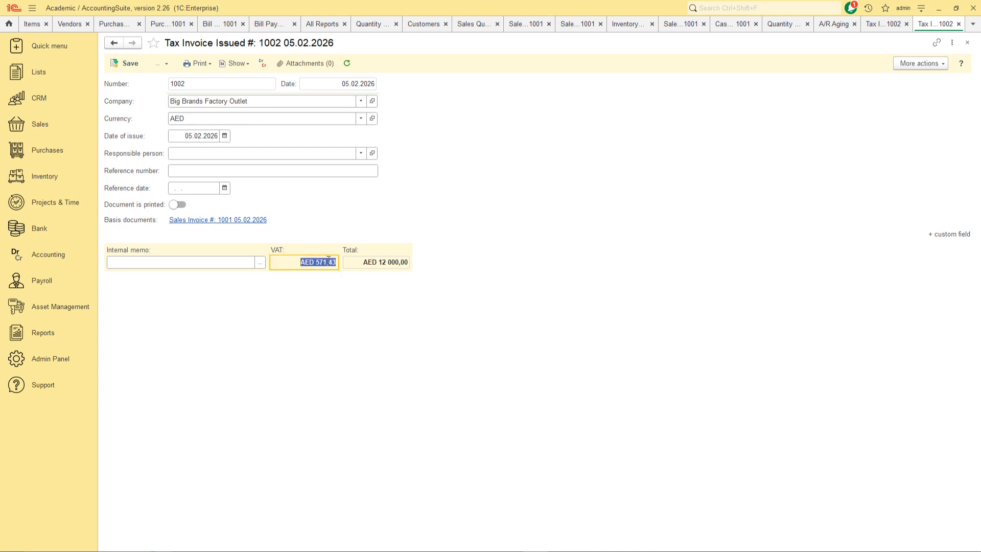
{"action": "left_click", "coordinate": [133, 65]}
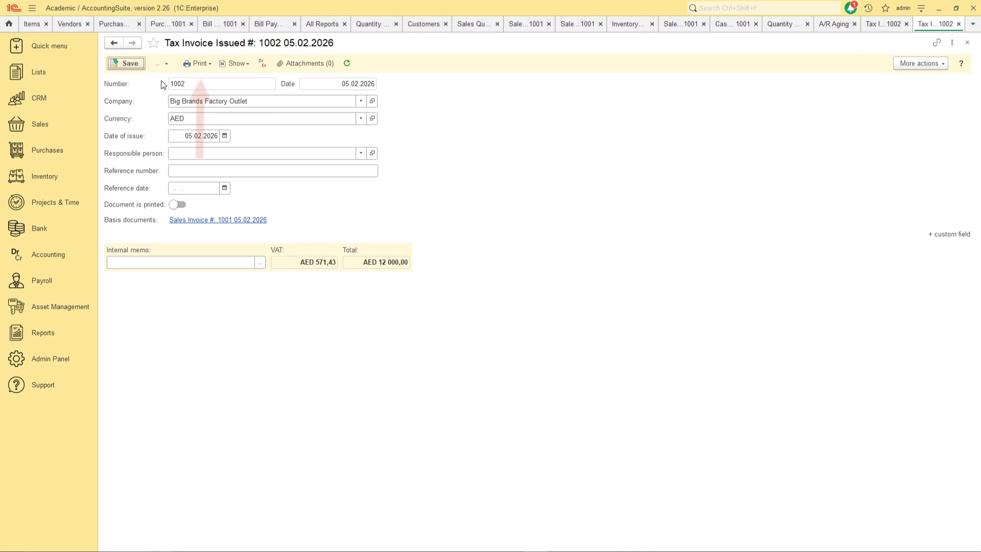
{"action": "left_click", "coordinate": [206, 64]}
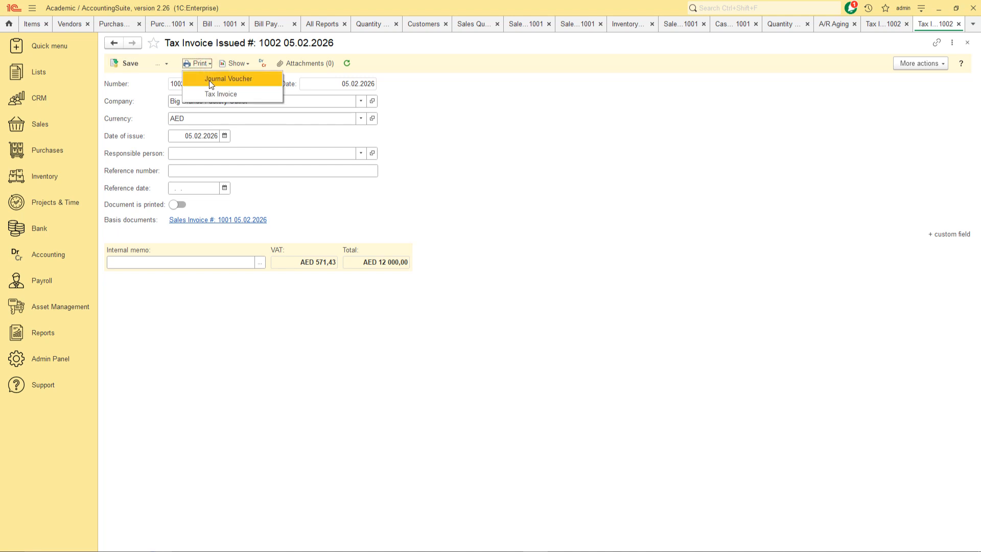
Print the Tax Invoice form and check invoice number, supply date, seller, buyer and buyer's TRN.
{"action": "left_click", "coordinate": [210, 94]}
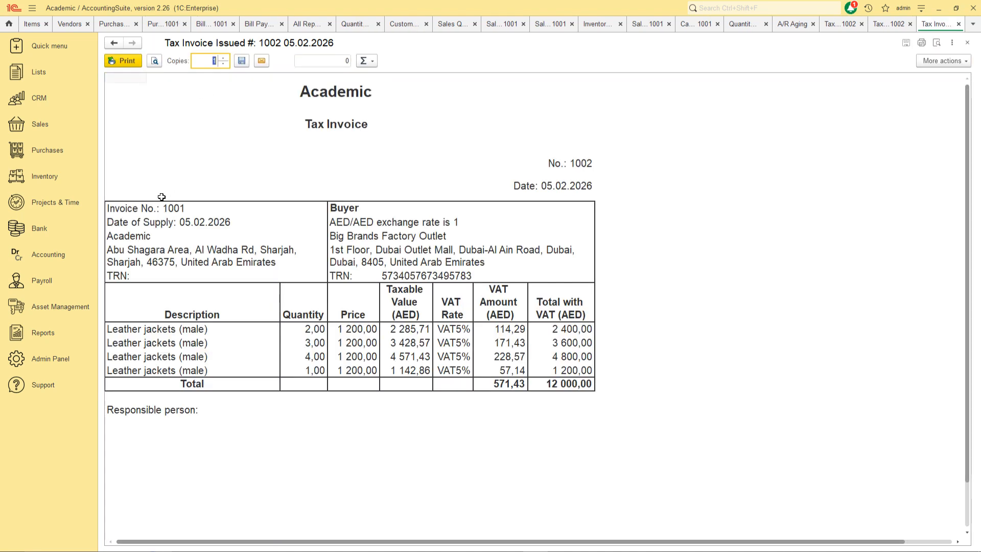
{"action": "left_click", "coordinate": [166, 208]}
{"action": "left_click", "coordinate": [159, 223]}
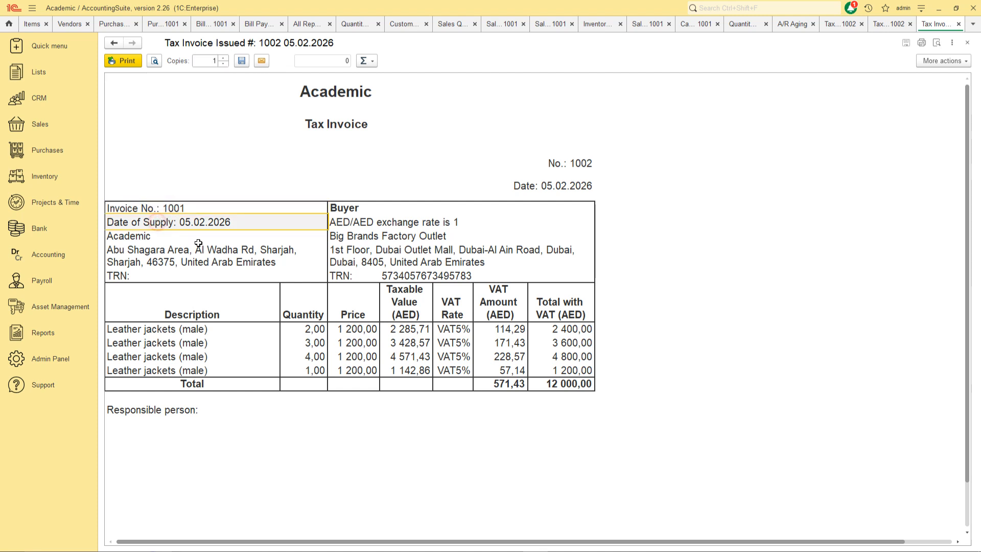
{"action": "left_click", "coordinate": [143, 235]}
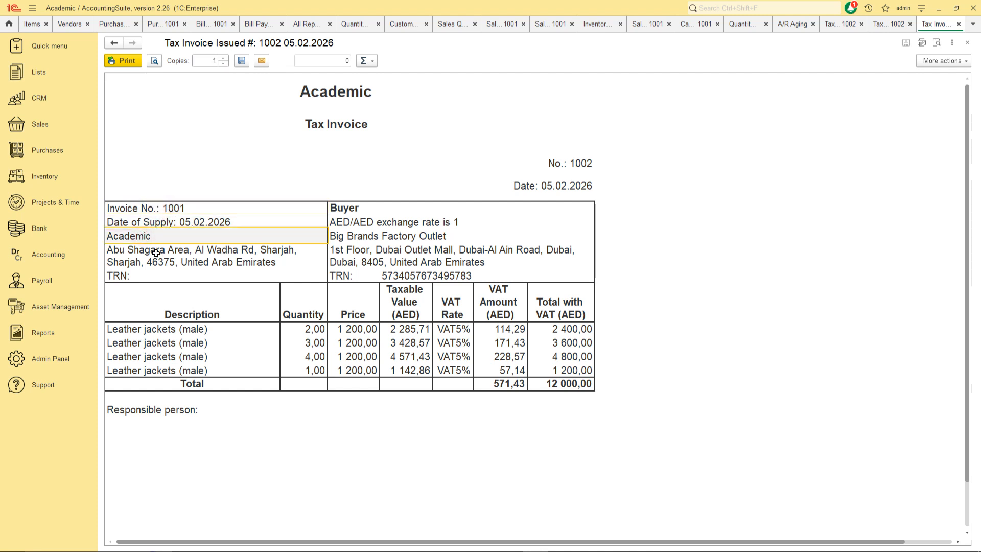
{"action": "left_click", "coordinate": [151, 248]}
{"action": "left_click", "coordinate": [361, 222]}
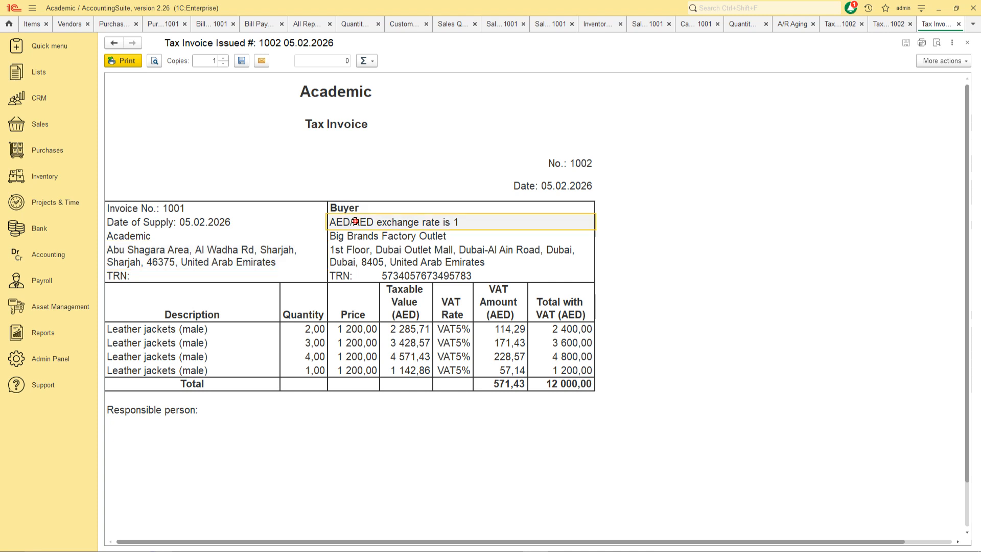
{"action": "left_click", "coordinate": [382, 236]}
{"action": "left_click", "coordinate": [381, 251]}
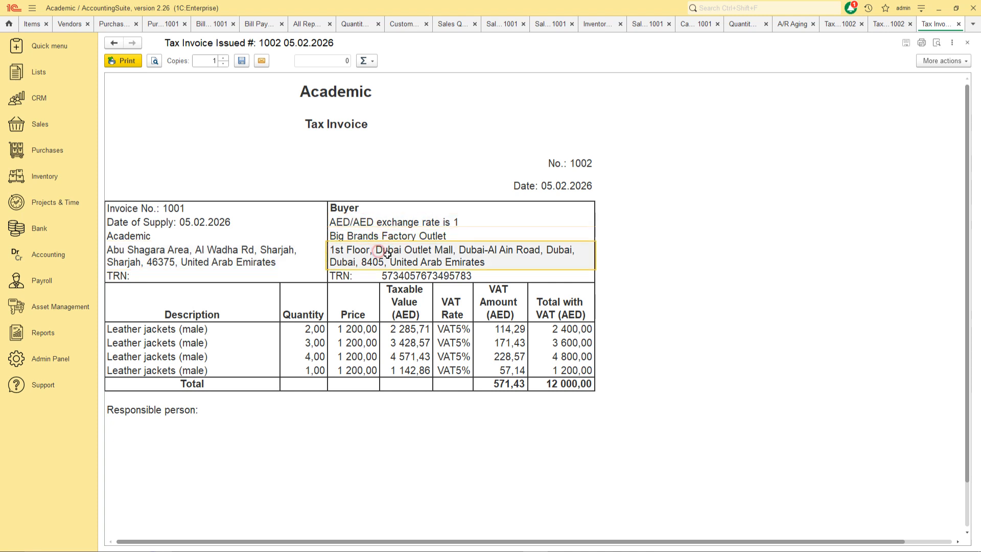
{"action": "left_click", "coordinate": [402, 275]}
Select the quantity, price, taxable value, VAT rate and VAT amount columns of the four lines.
{"action": "left_click_drag", "start_coordinate": [305, 329], "coordinate": [306, 370]}
{"action": "left_click_drag", "start_coordinate": [357, 329], "coordinate": [361, 371]}
{"action": "left_click_drag", "start_coordinate": [414, 330], "coordinate": [415, 371]}
{"action": "left_click_drag", "start_coordinate": [452, 329], "coordinate": [453, 370]}
{"action": "left_click_drag", "start_coordinate": [524, 325], "coordinate": [516, 371]}
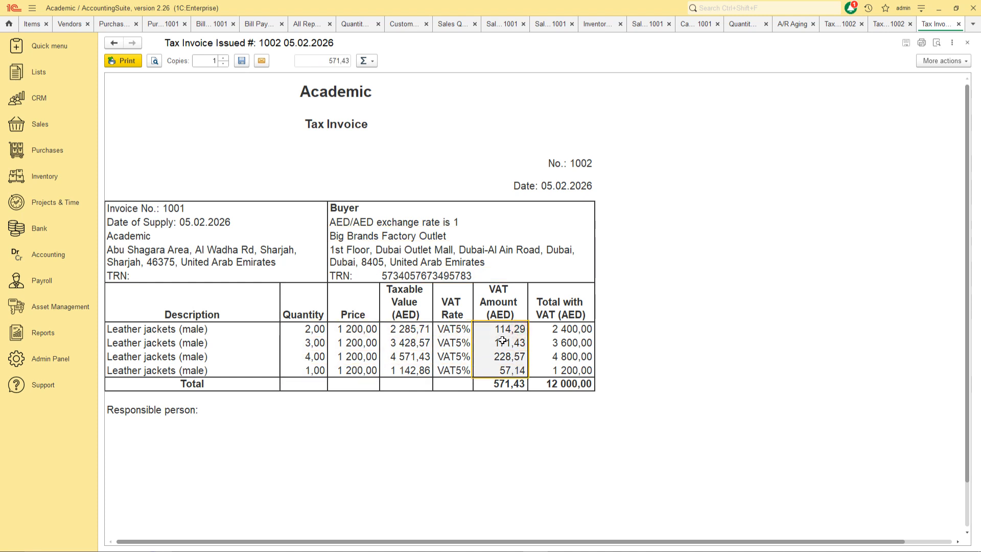
Choose PDF/A, .mxl, .xlsx, .xls, .ods, .docx, .html and UTF-8 .txt attachment formats for sending.
{"action": "left_click", "coordinate": [261, 60]}
{"action": "left_click", "coordinate": [396, 195]}
{"action": "left_click", "coordinate": [396, 210]}
{"action": "left_click", "coordinate": [396, 225]}
{"action": "left_click", "coordinate": [402, 240]}
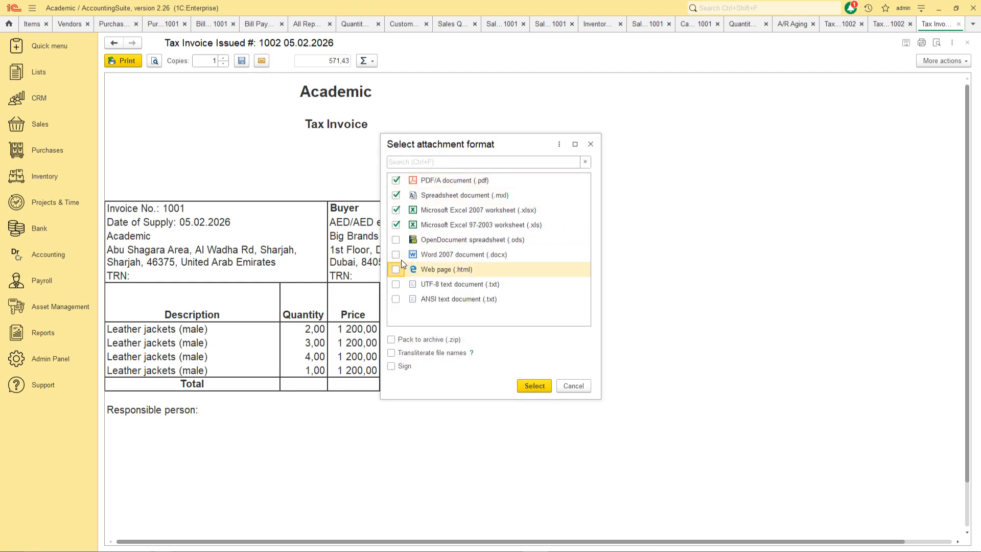
{"action": "left_click", "coordinate": [396, 240]}
{"action": "left_click", "coordinate": [396, 254]}
{"action": "left_click", "coordinate": [397, 269]}
{"action": "left_click", "coordinate": [396, 284]}
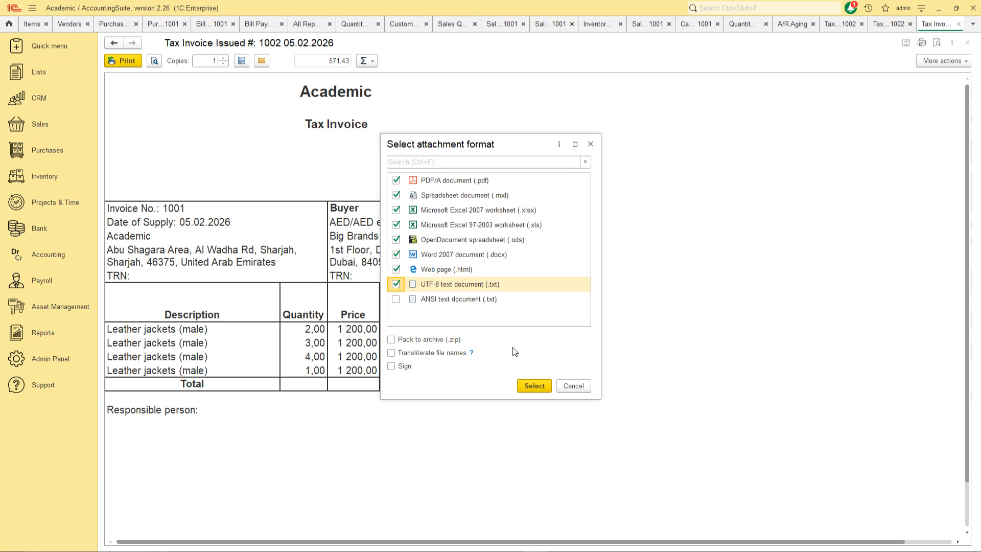
{"action": "left_click", "coordinate": [525, 383]}
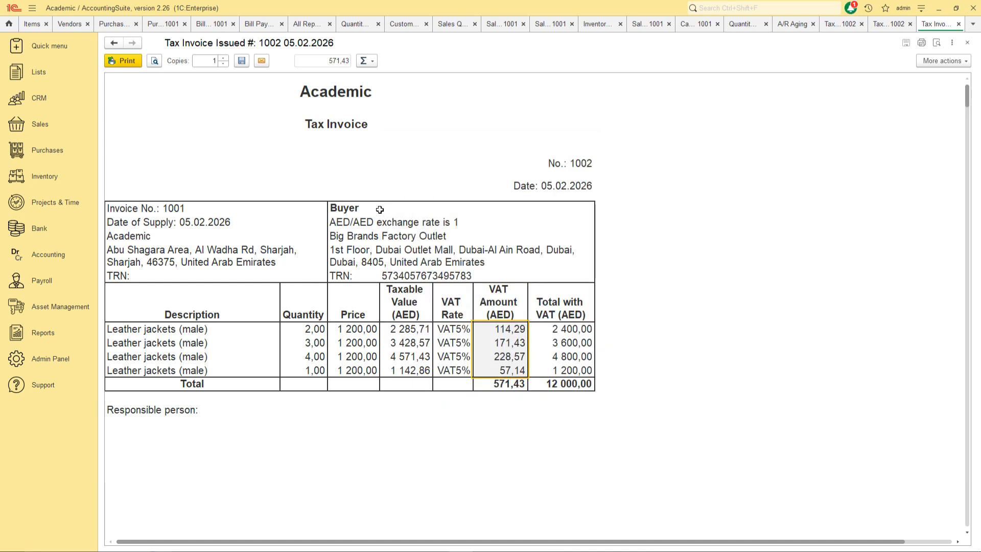
Run the VAT Details report from All Reports and expand the Incoming VAT group.
{"action": "left_click", "coordinate": [68, 359]}
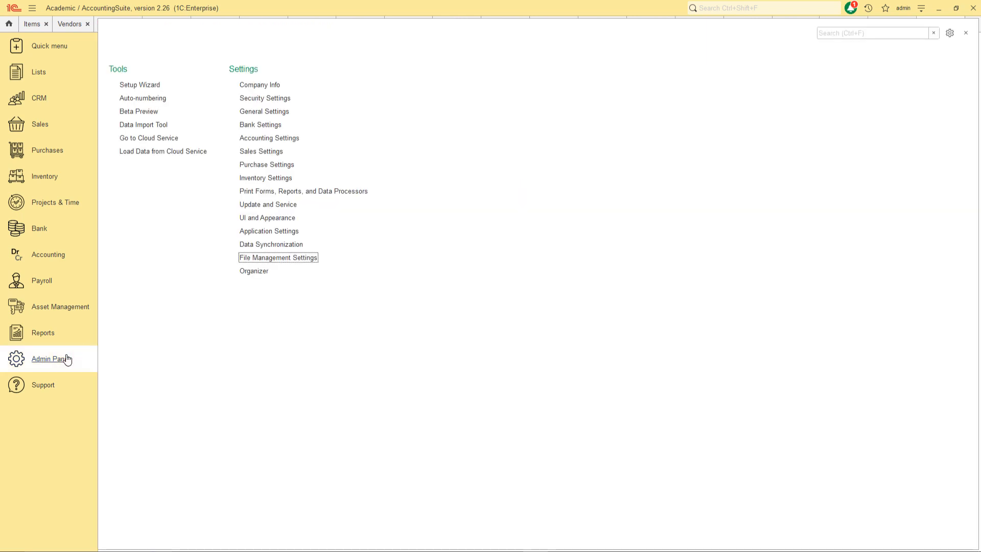
{"action": "left_click", "coordinate": [58, 335]}
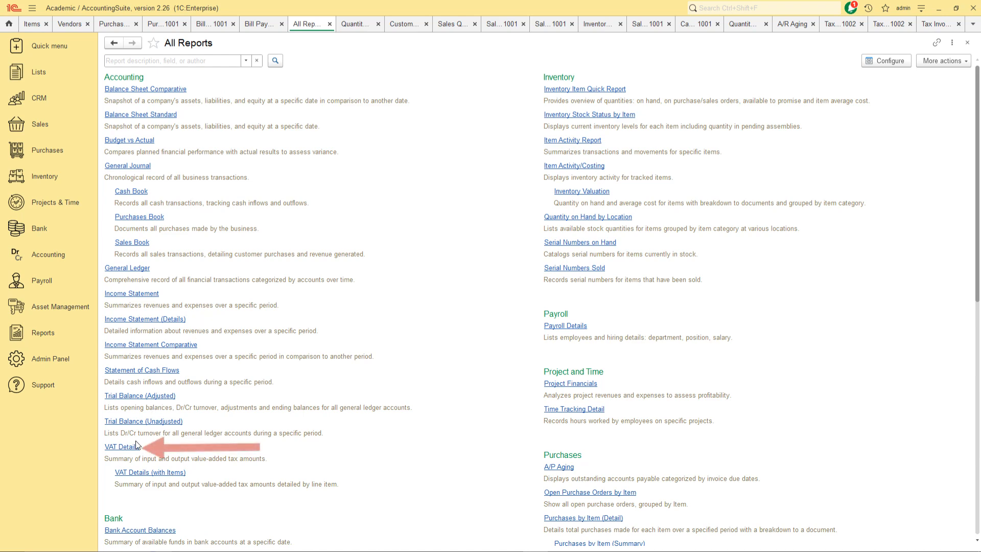
{"action": "left_click", "coordinate": [126, 448]}
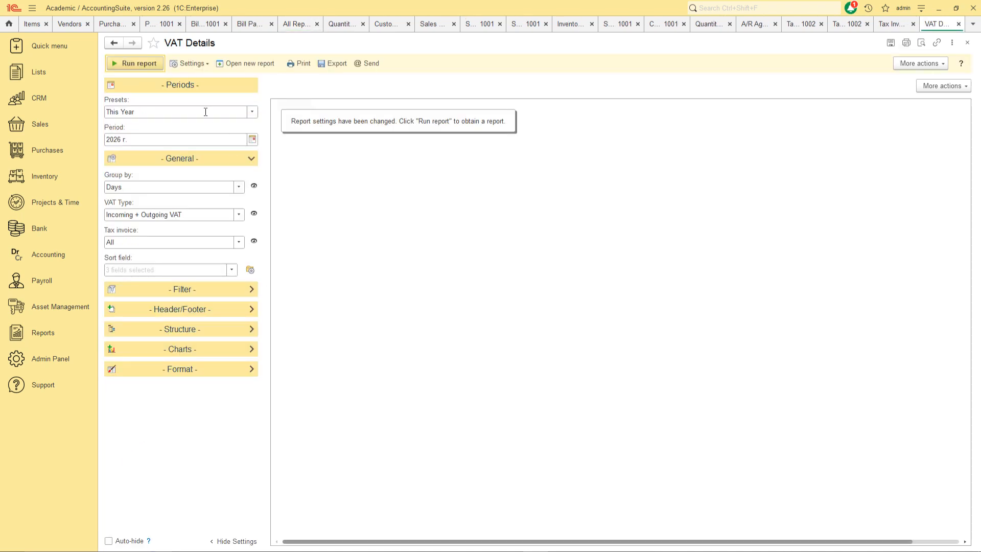
{"action": "left_click", "coordinate": [146, 63]}
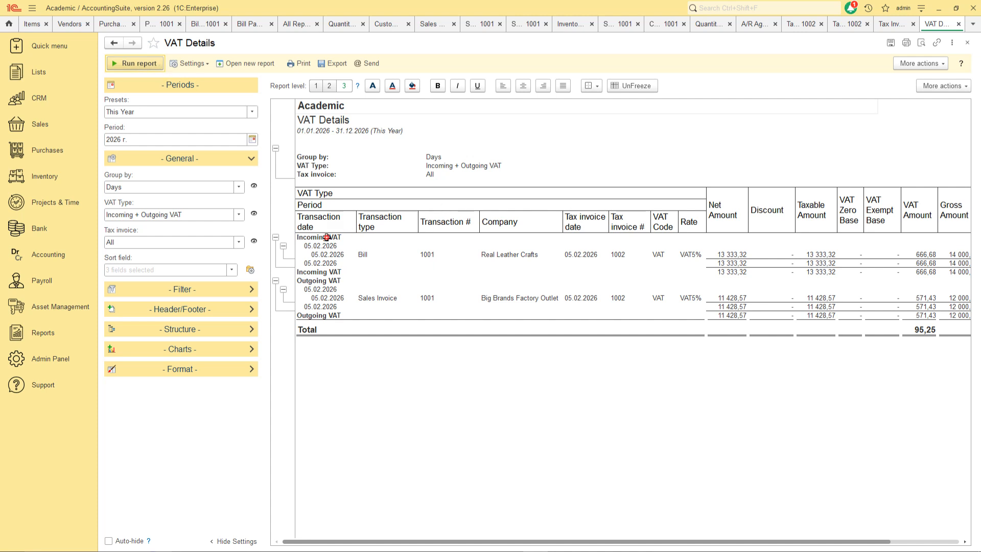
{"action": "left_click", "coordinate": [326, 238]}
{"action": "left_click_drag", "start_coordinate": [701, 543], "coordinate": [781, 548]}
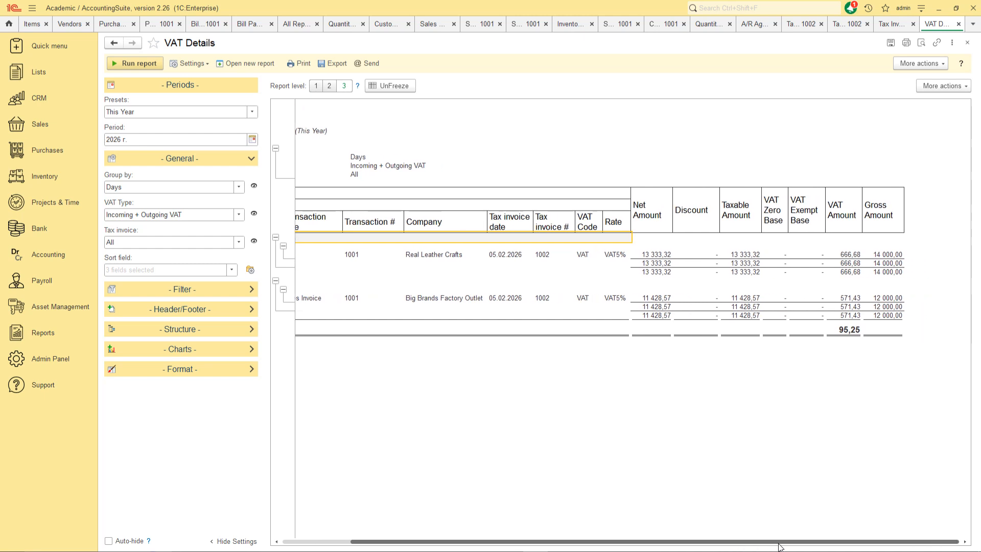
Check incoming VAT 666,68, outgoing VAT 571,43 and the total VAT of 95,25.
{"action": "left_click", "coordinate": [848, 272]}
{"action": "left_click", "coordinate": [848, 262]}
{"action": "left_click", "coordinate": [849, 253]}
{"action": "left_click", "coordinate": [851, 297]}
{"action": "left_click", "coordinate": [850, 314]}
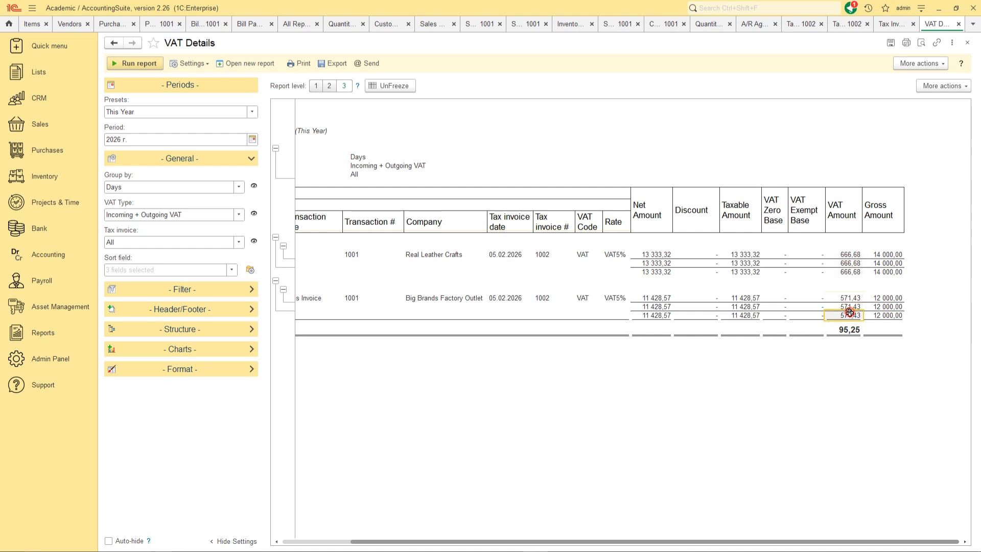
{"action": "left_click_drag", "start_coordinate": [822, 541], "coordinate": [650, 541]}
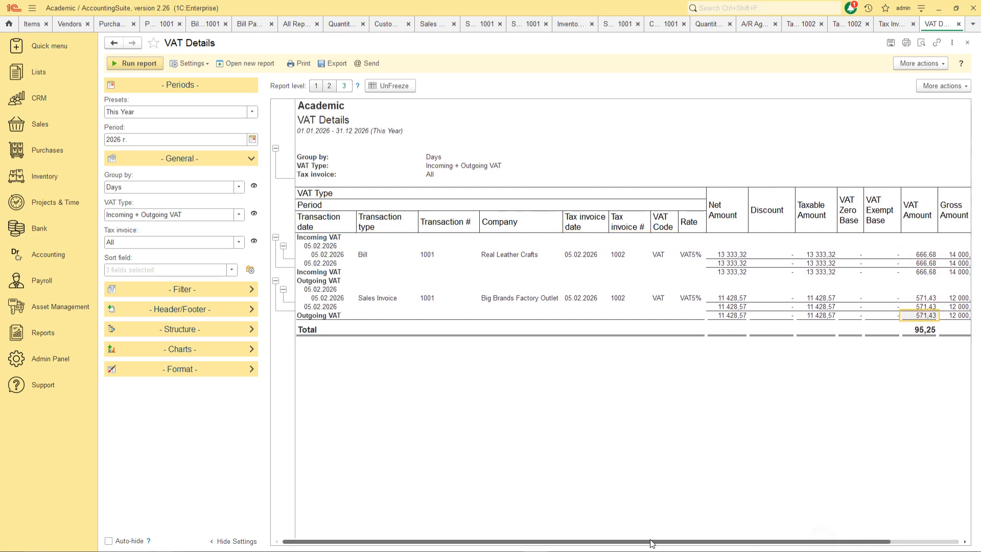
{"action": "left_click", "coordinate": [302, 330]}
{"action": "left_click", "coordinate": [918, 324]}
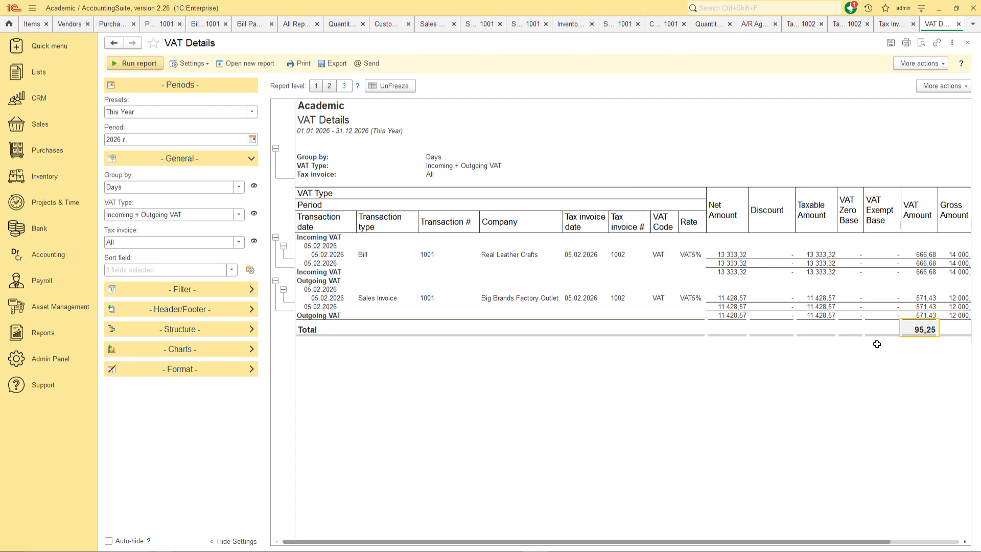